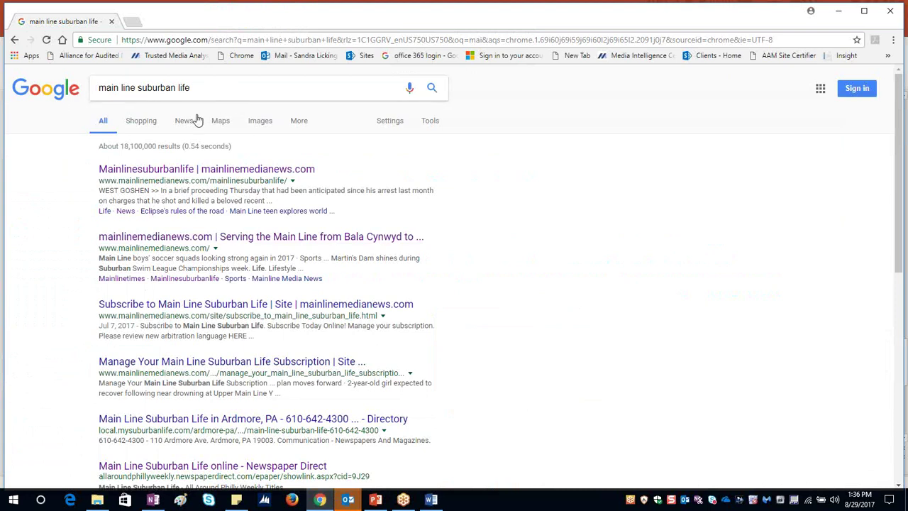
Show the image results for main line suburban life and look through them for the publication's logo
click(252, 126)
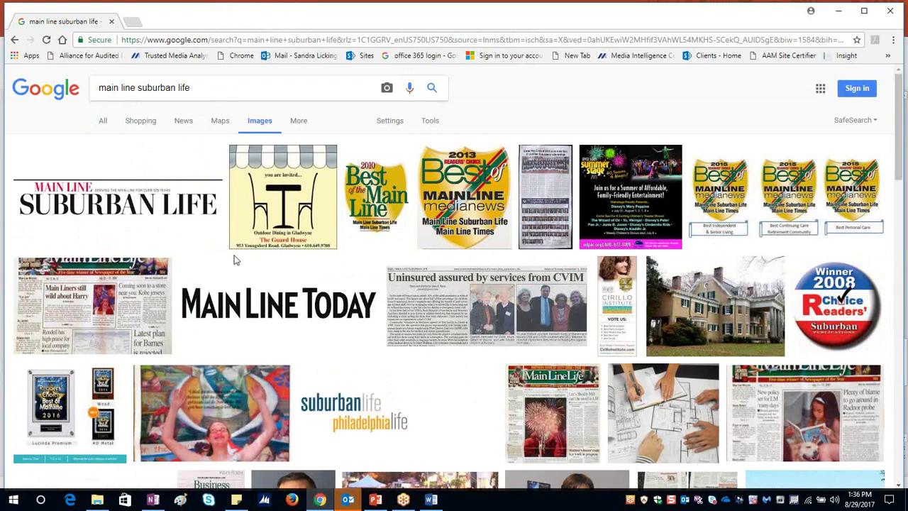
scroll(381, 392, down, 1)
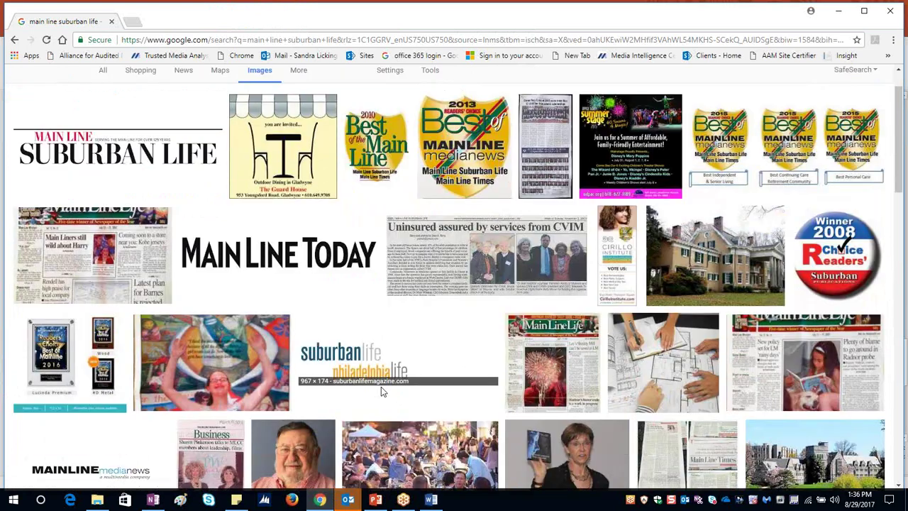
scroll(381, 387, down, 6)
scroll(376, 398, up, 7)
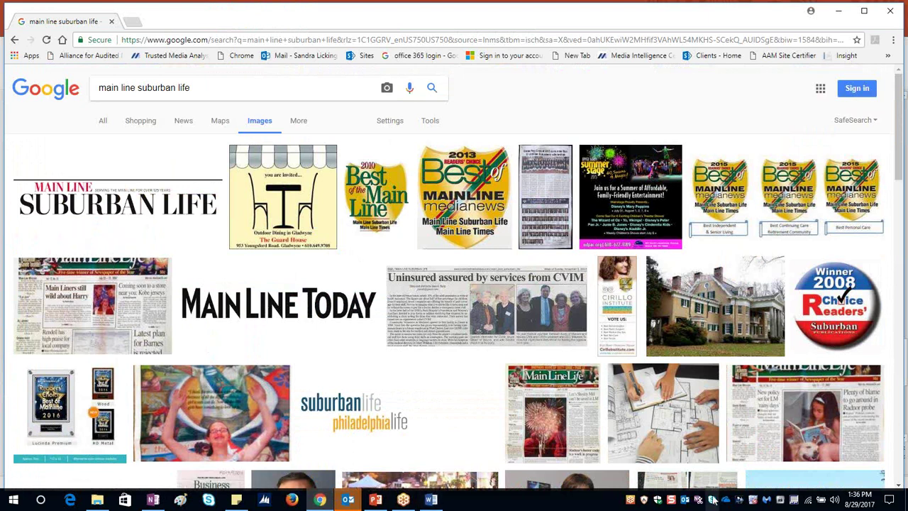
Launch Snagit and capture the region around the Main Line Suburban Life logo in the image results
click(671, 500)
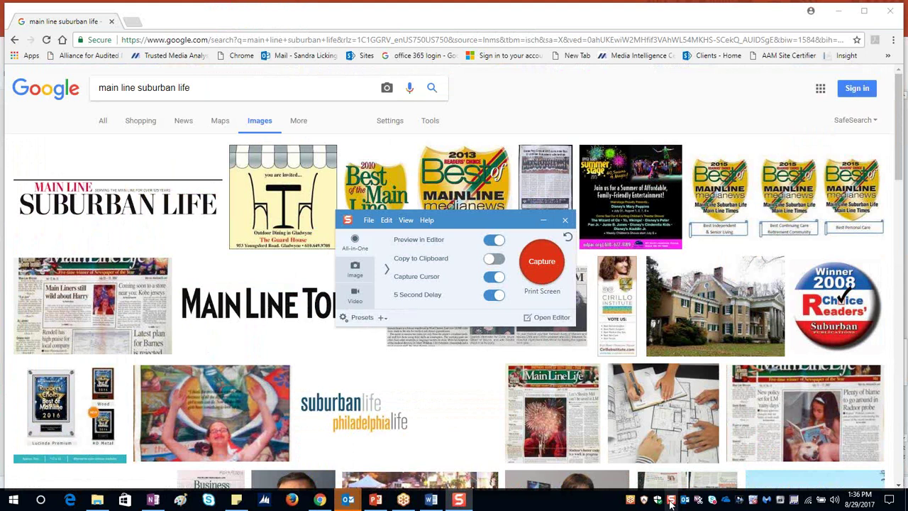
click(537, 277)
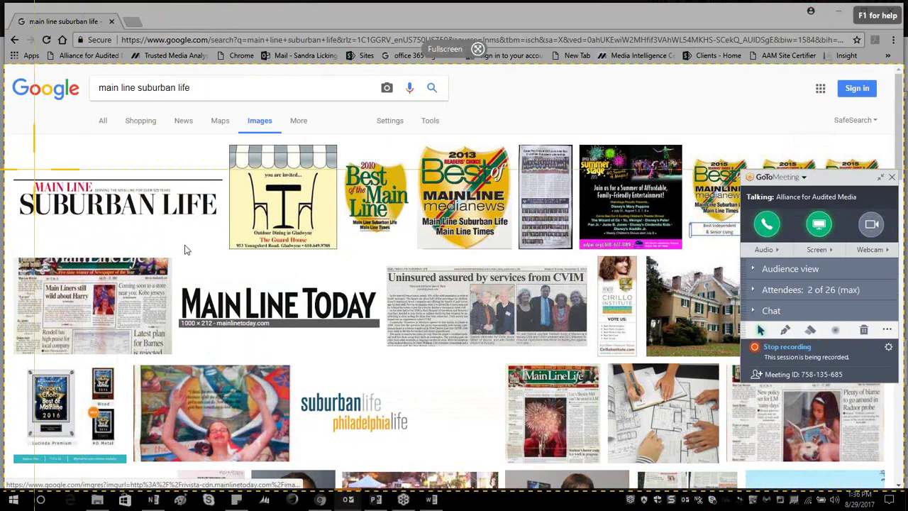
drag(10, 163, 227, 224)
click(30, 252)
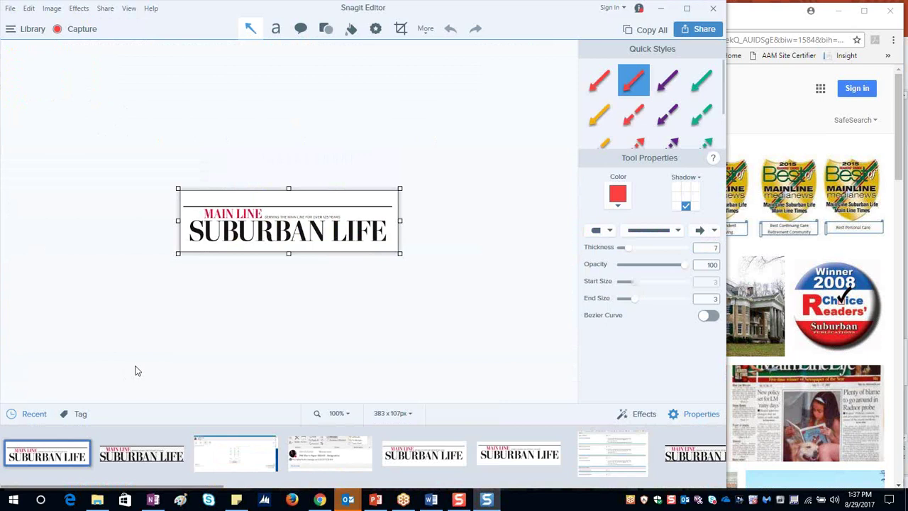
Try to extend the captured logo's canvas from its upper-left corner, and undo the change
drag(177, 188, 173, 178)
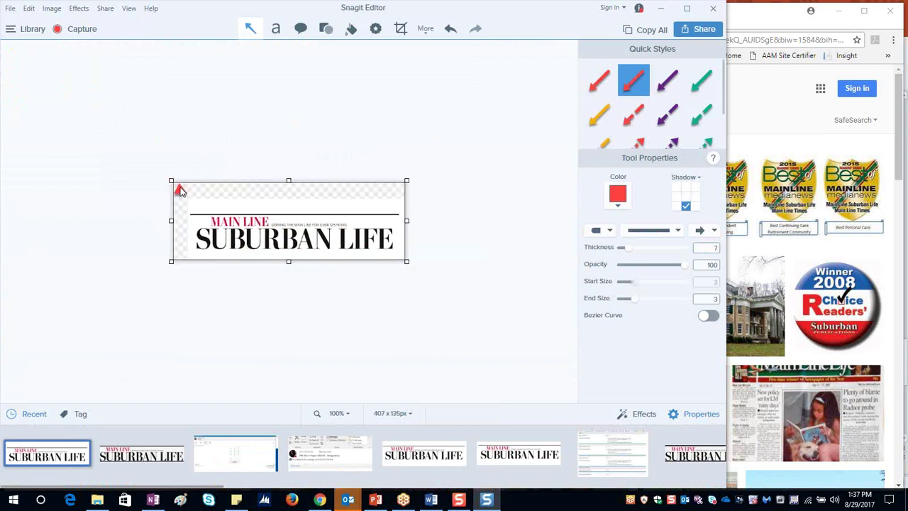
key(ctrl+z)
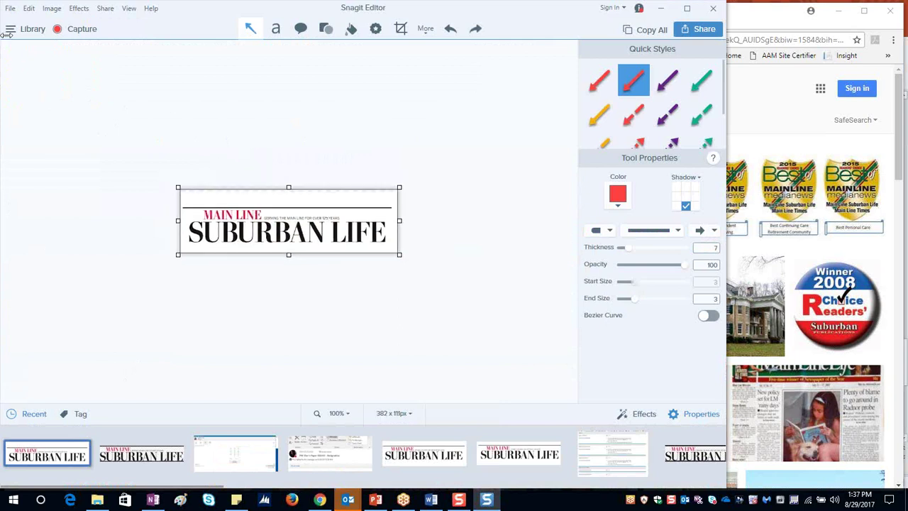
Bring up the Save As dialog for a duplicate of the captured logo, cancel it, and close Snagit
click(10, 8)
click(24, 89)
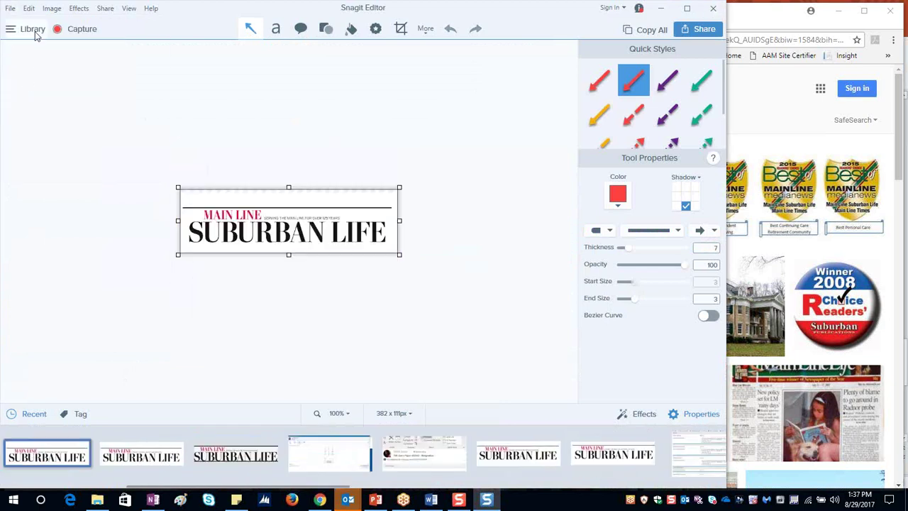
click(11, 8)
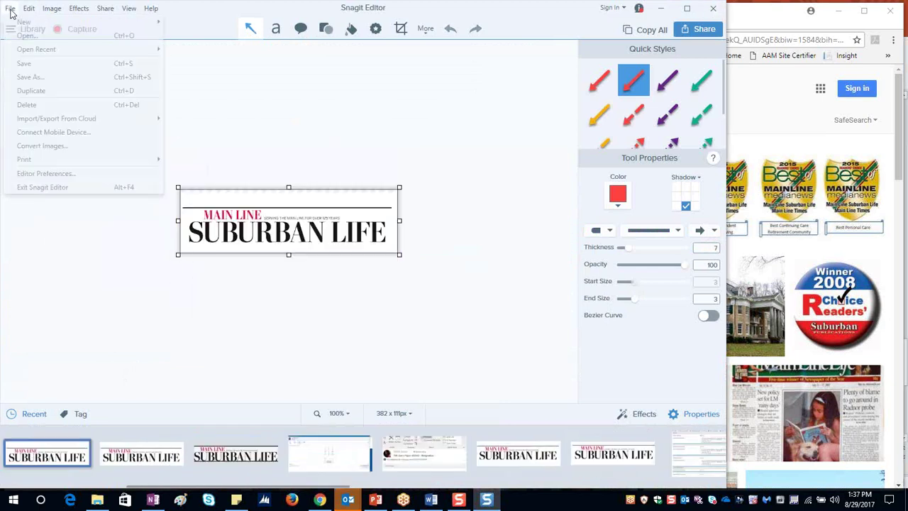
click(32, 77)
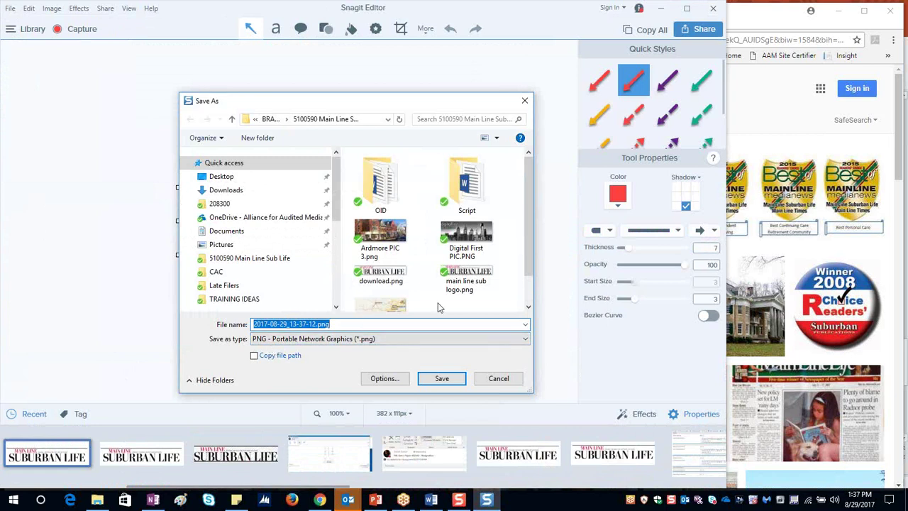
click(498, 378)
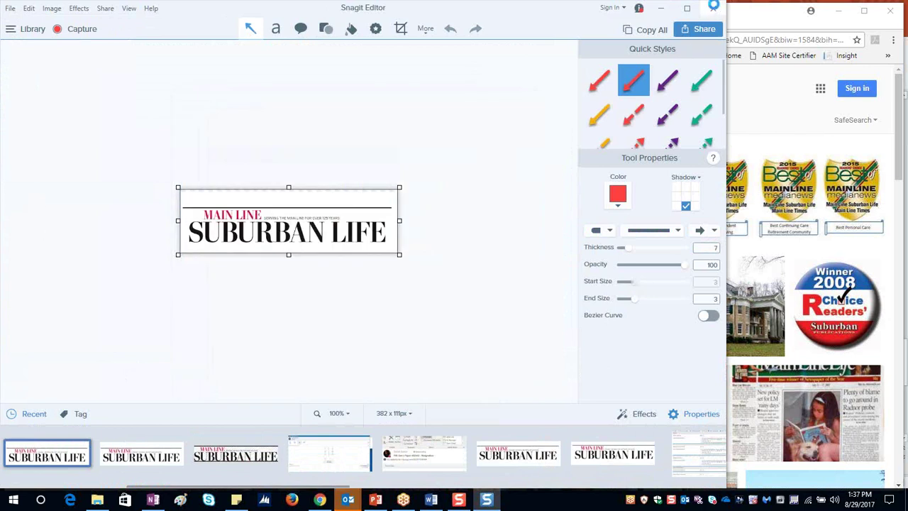
click(714, 11)
click(566, 220)
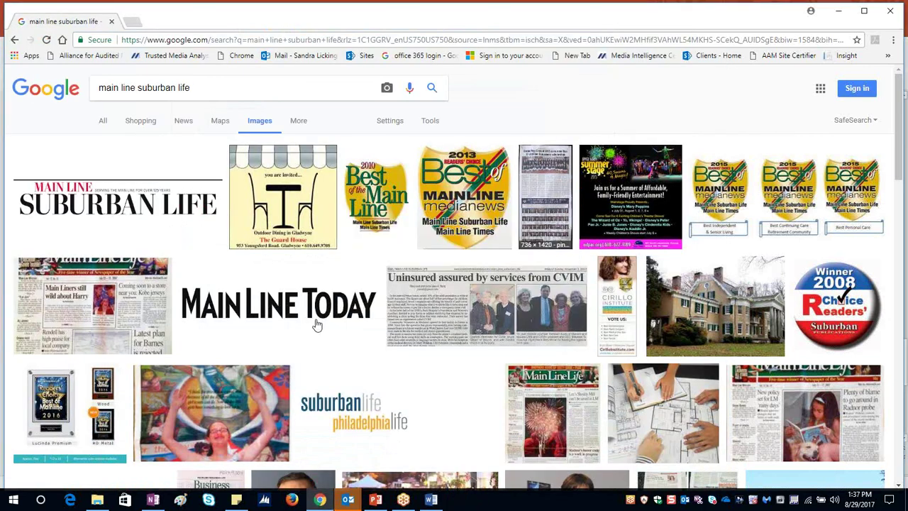
Find and launch the Snipping Tool and snip the Main Line Suburban Life logo from the image results
click(40, 500)
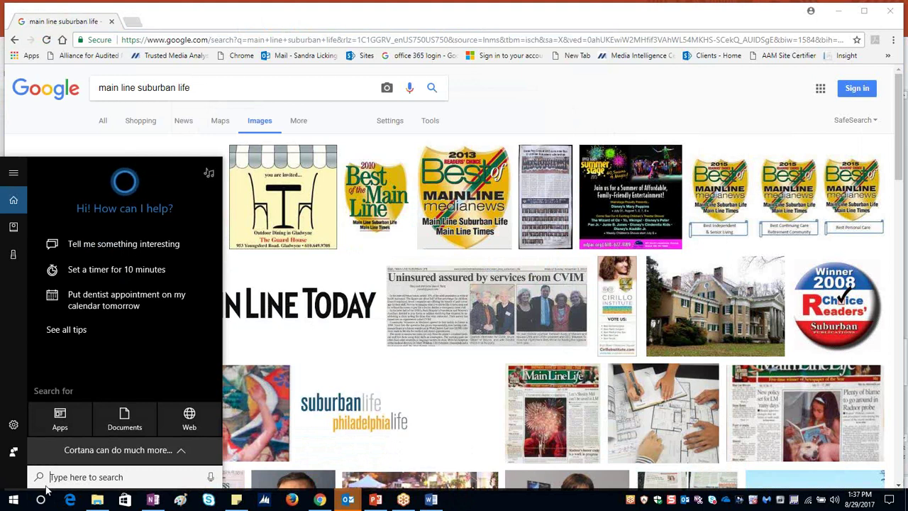
text(sn)
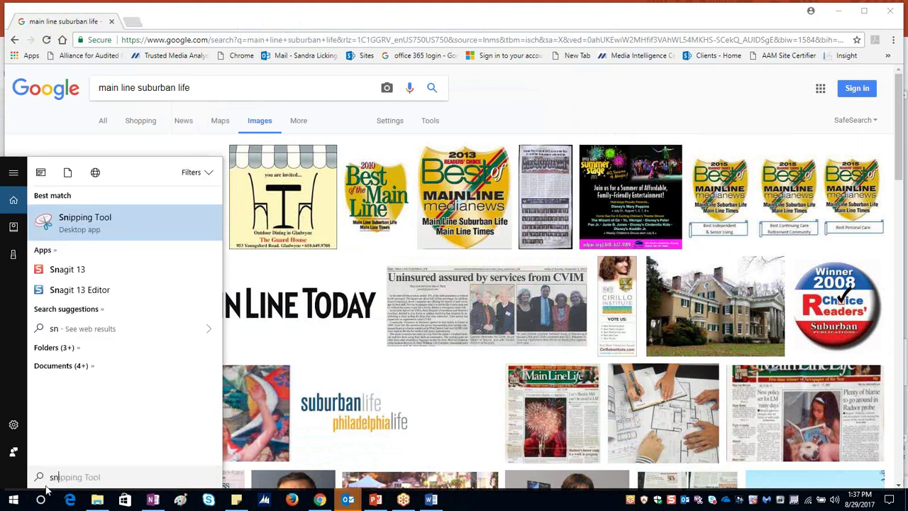
click(110, 222)
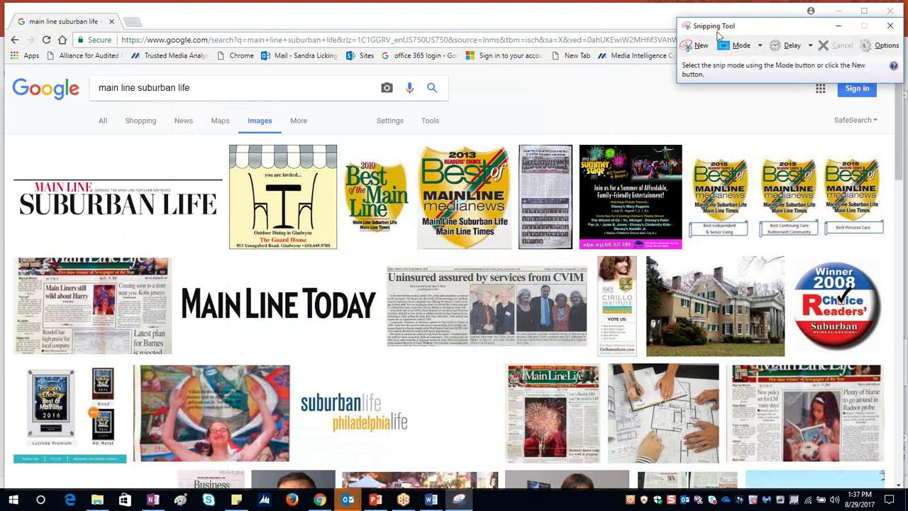
click(689, 47)
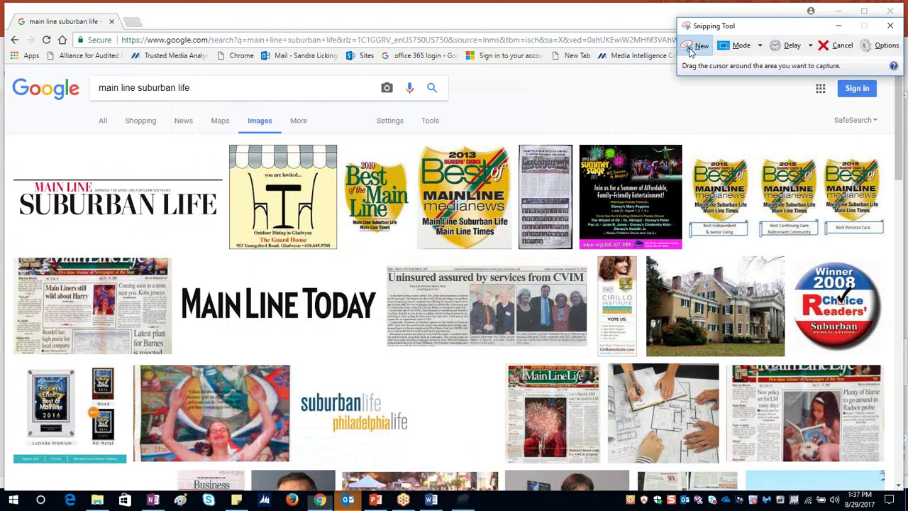
drag(12, 168, 221, 231)
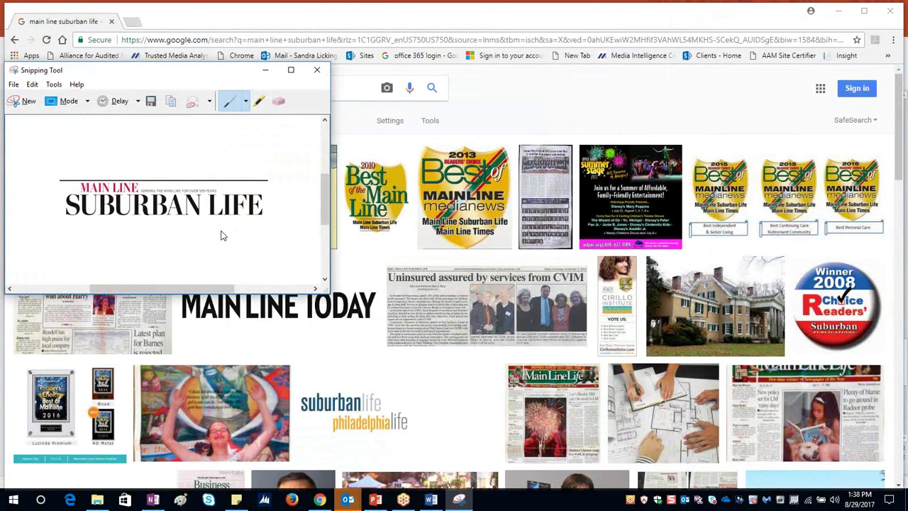
Bring up the Save As dialog for the logo snip, cancel it, and close the Snipping Tool without saving
click(13, 85)
click(30, 115)
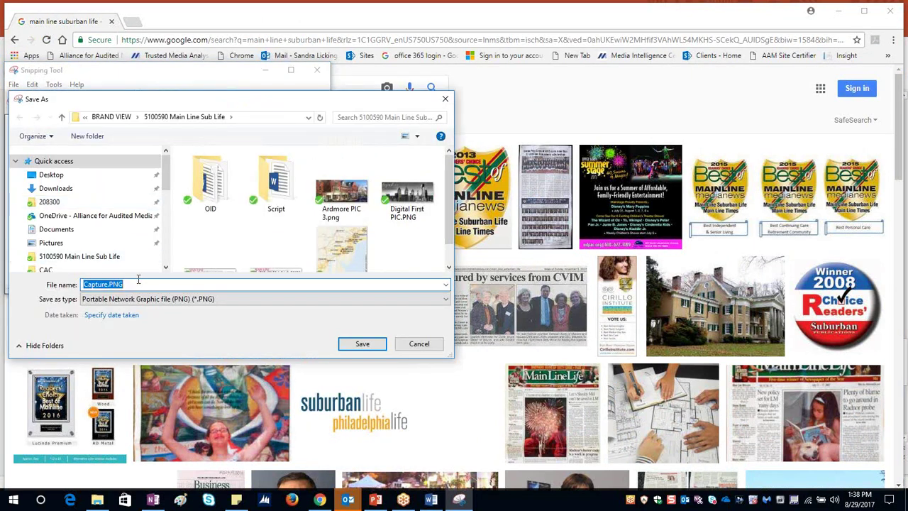
click(418, 344)
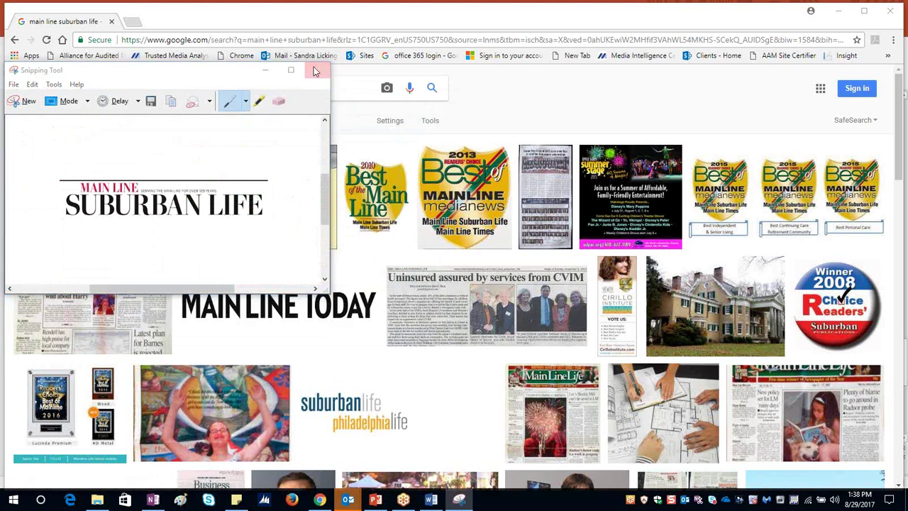
click(315, 69)
click(212, 191)
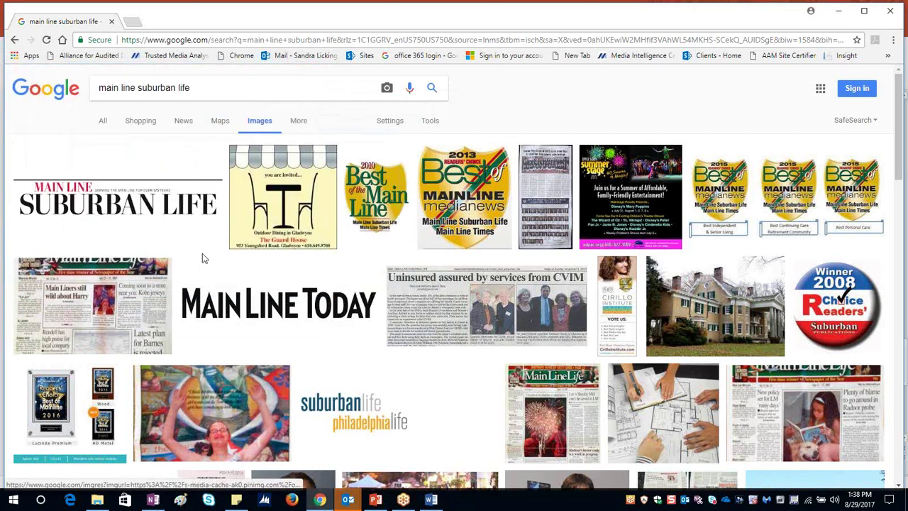
Enlarge the Main Line Suburban Life logo from the image results, start saving the image, and cancel
click(152, 203)
right_click(198, 313)
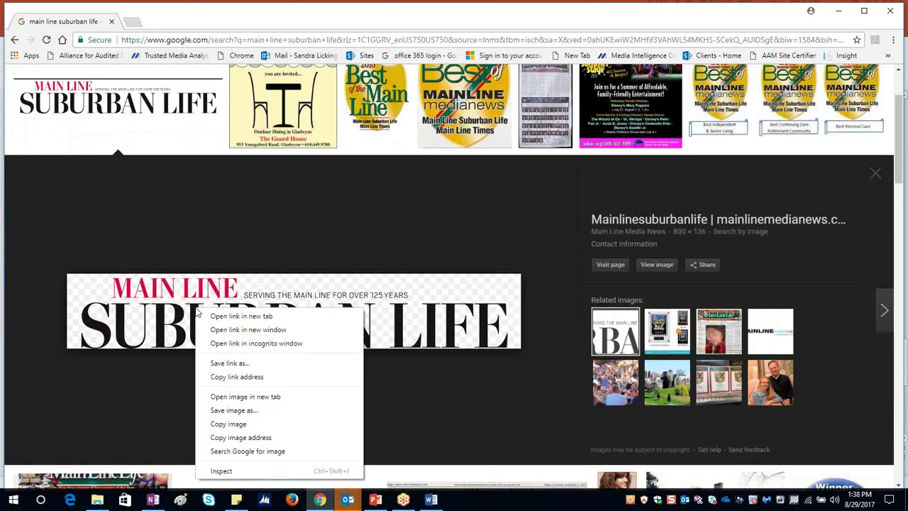
click(214, 413)
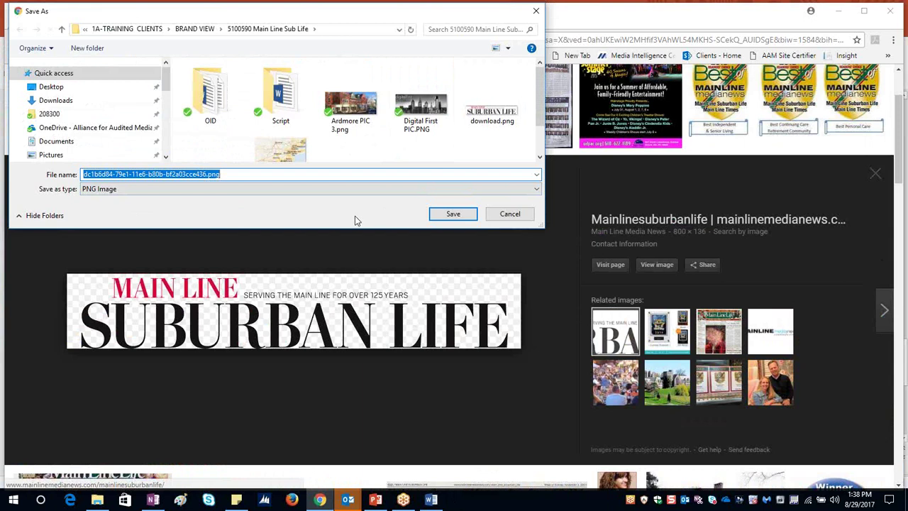
click(520, 221)
Replace the image search with the suggested query ardmore pa
scroll(394, 228, up, 3)
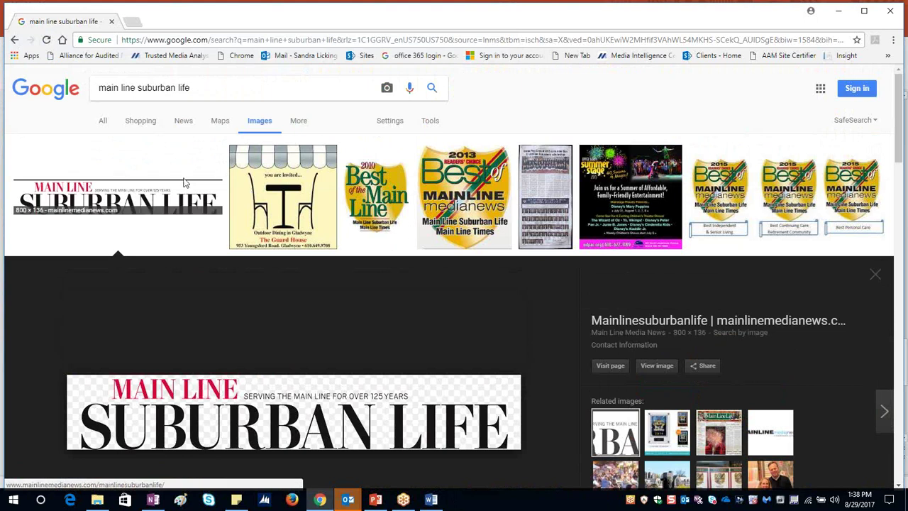
triple_click(196, 95)
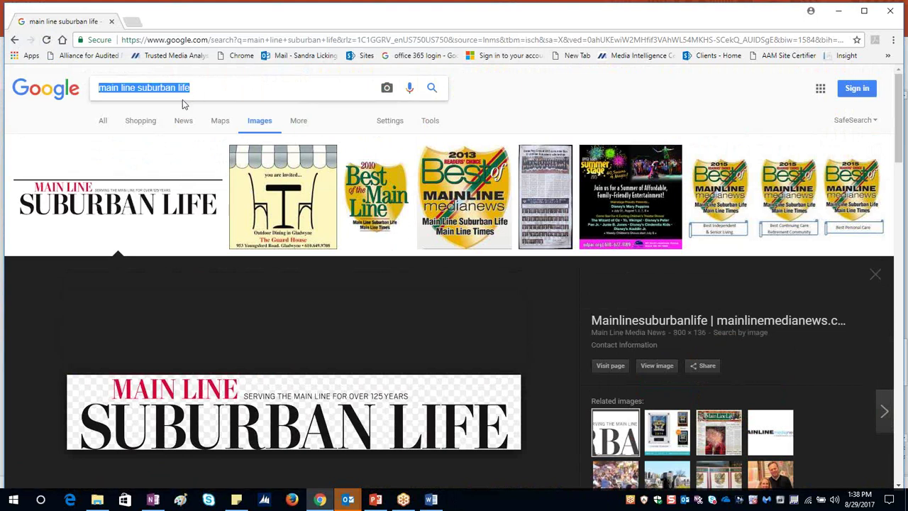
text(adrm)
key(BackSpace)
key(BackSpace)
text(rmo)
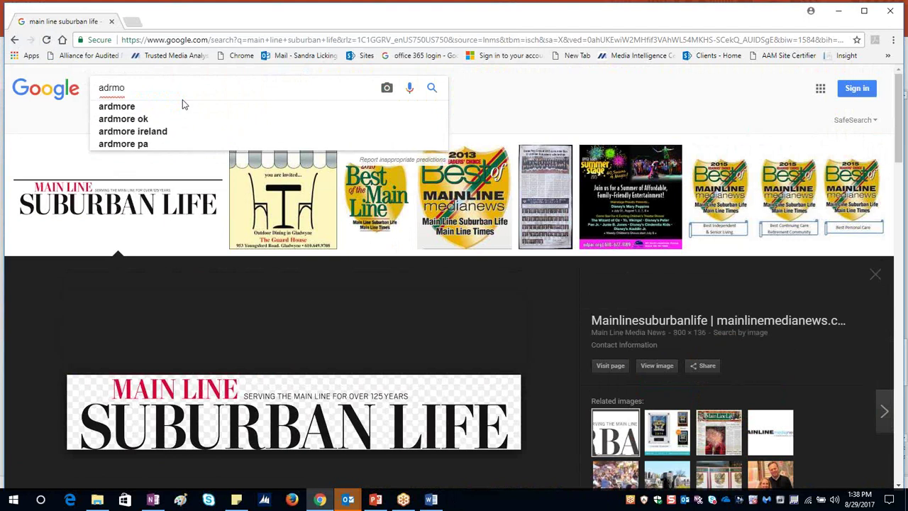
text(re)
click(122, 144)
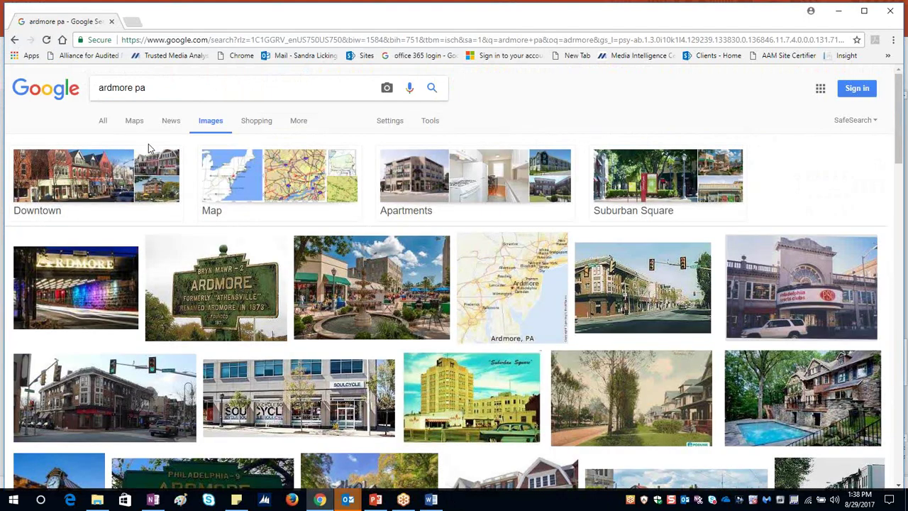
Save the Downtown image of Ardmore as images.jpg in the Main Line Sub Life folder and close the browser
right_click(71, 183)
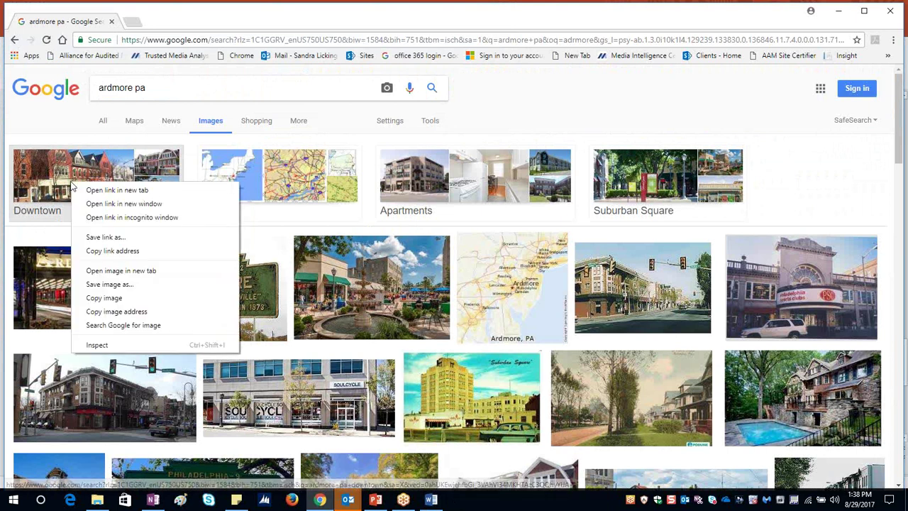
click(96, 284)
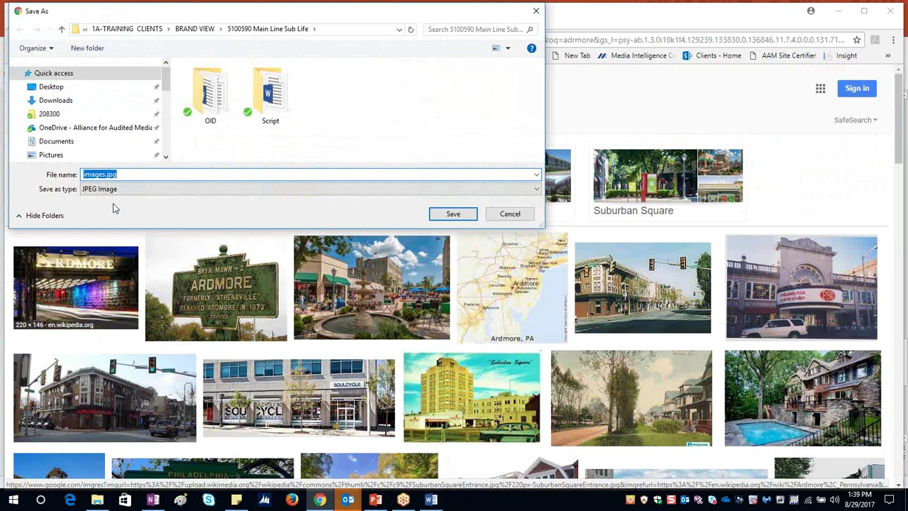
click(453, 216)
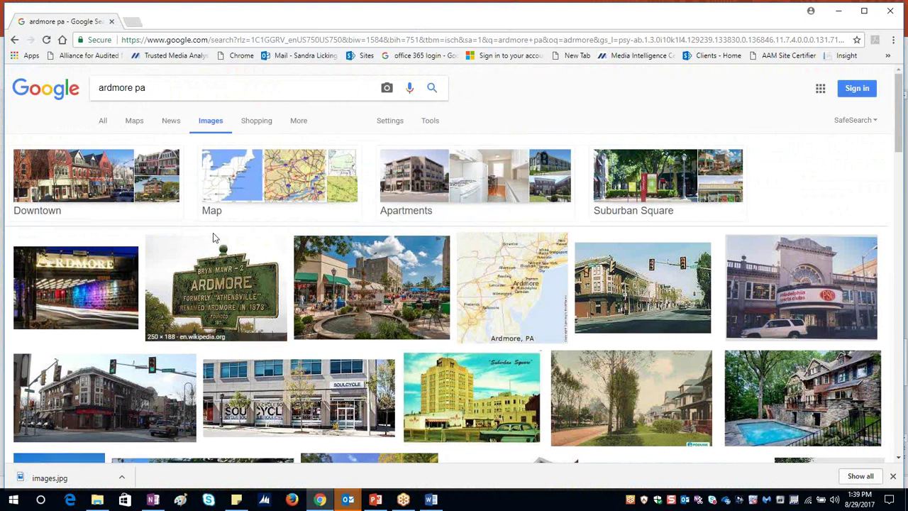
click(112, 22)
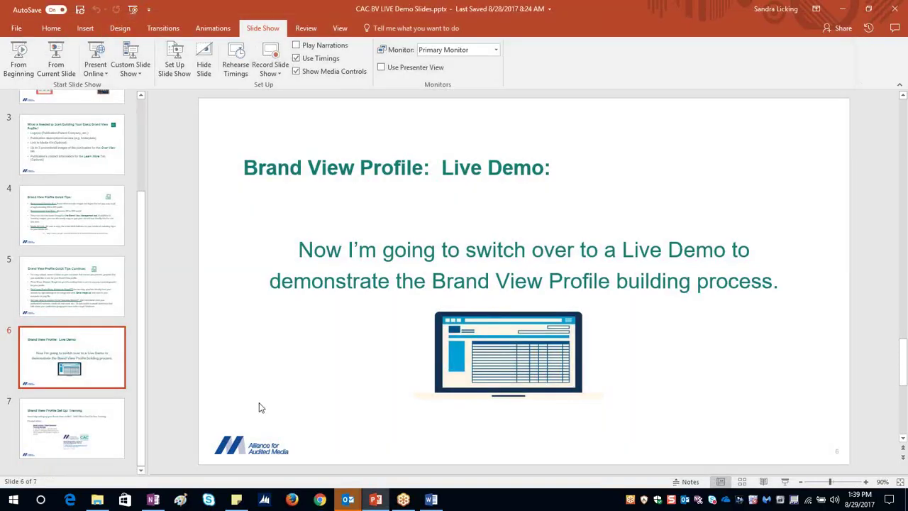
Reopen Chrome, search for main line suburban life, and open the Mainlinesuburbanlife page on mainlinemedianews.com
click(319, 501)
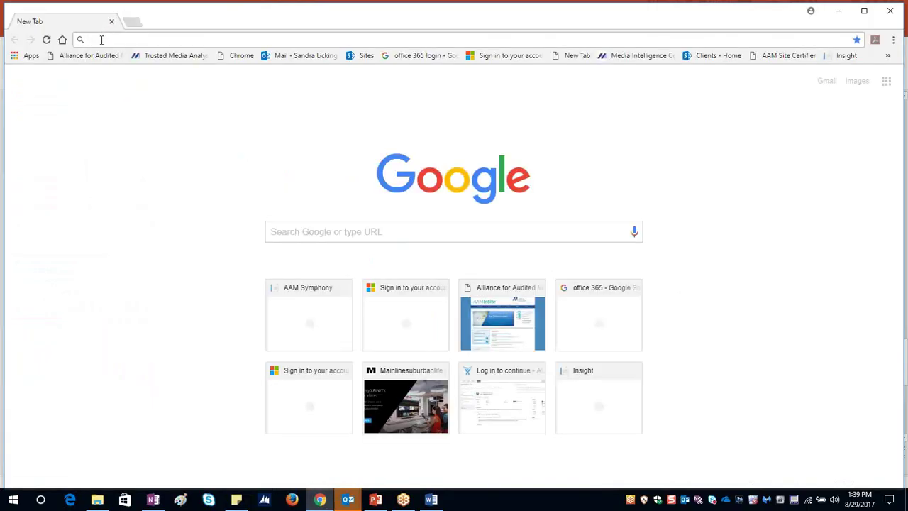
text(ma)
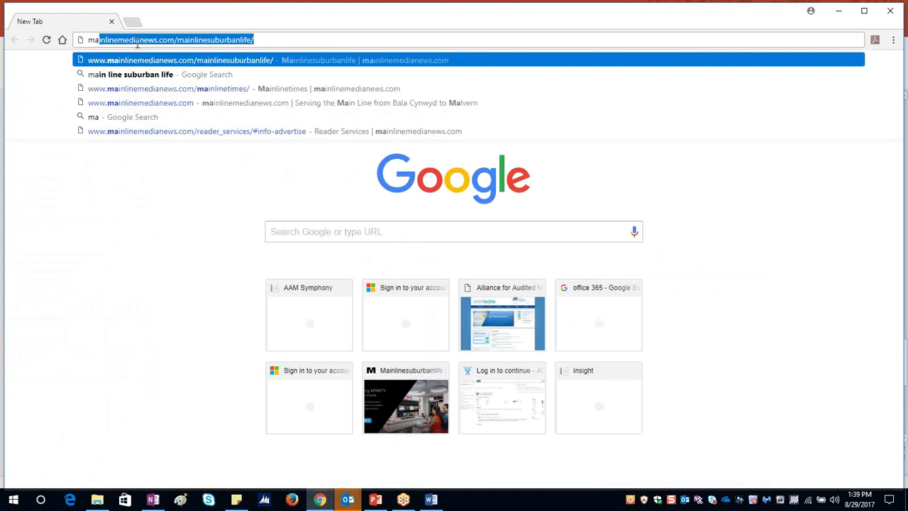
click(213, 75)
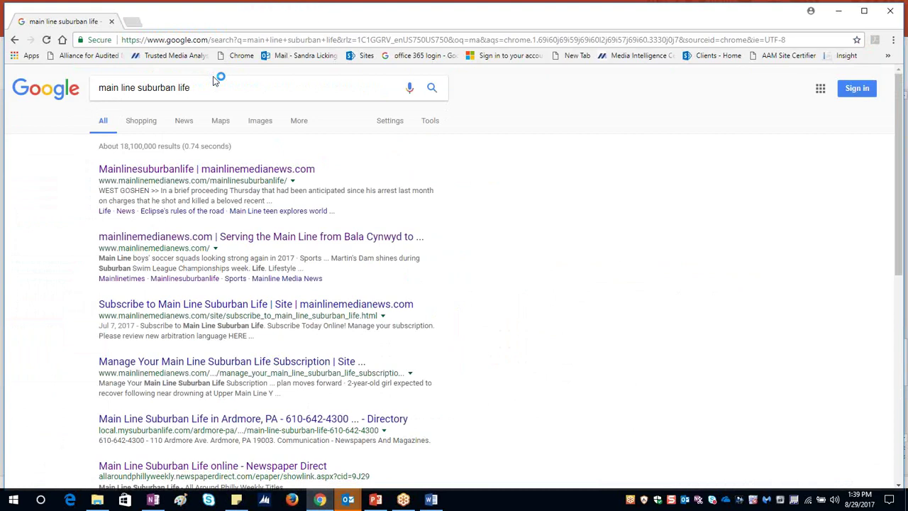
click(180, 168)
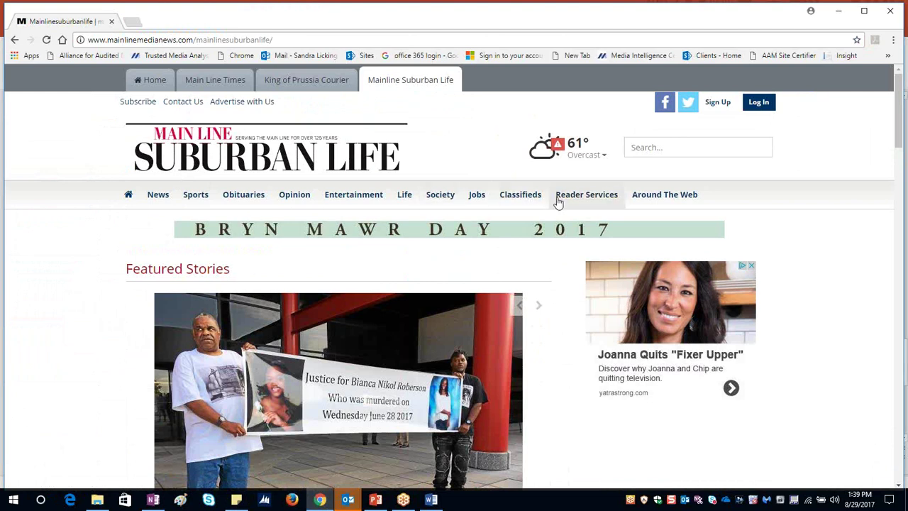
Check the Reader Services options, open the Alliance for Audited Media site, and view its login options
mouse_move(562, 202)
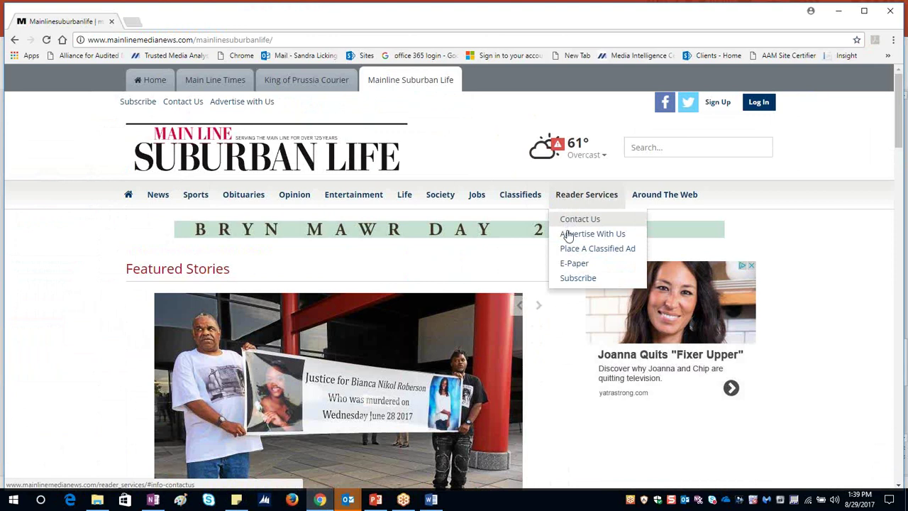
click(173, 57)
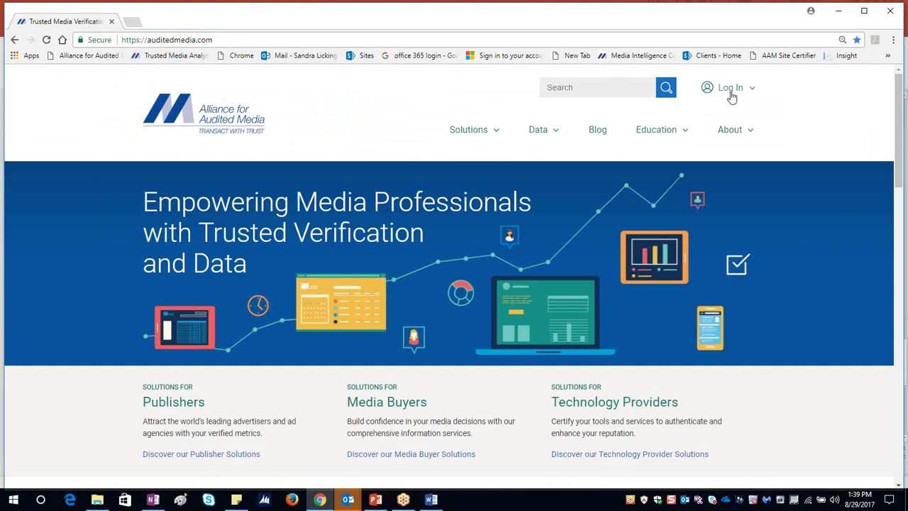
mouse_move(732, 95)
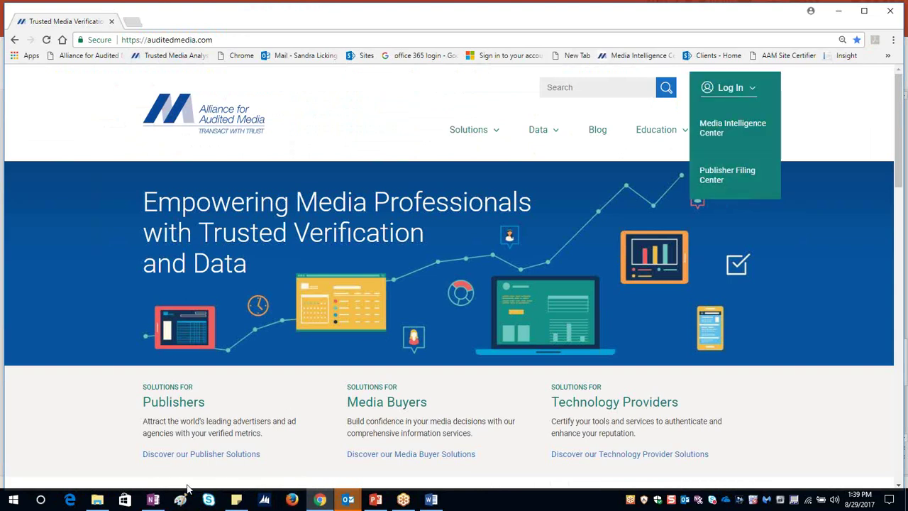
Switch to OneNote, open the web dev link for pfc, and log in to the Publisher Filing Center with the member number
click(153, 500)
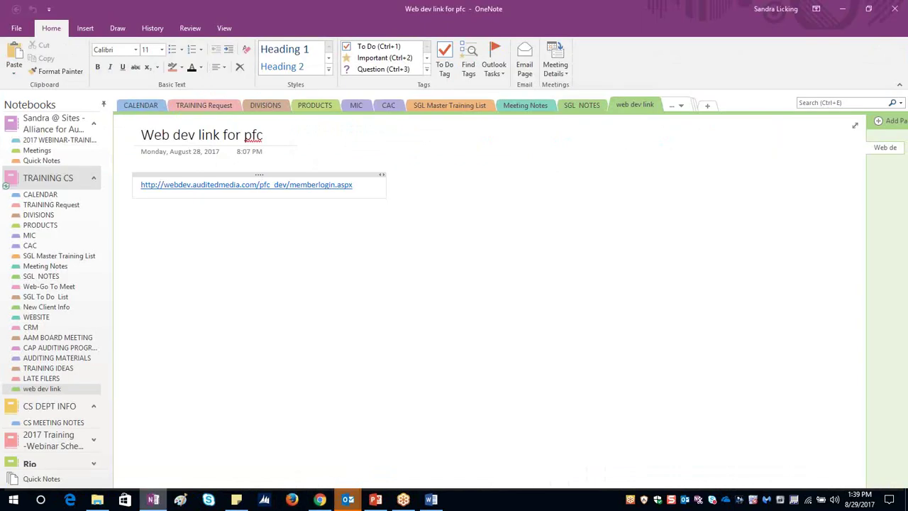
click(214, 185)
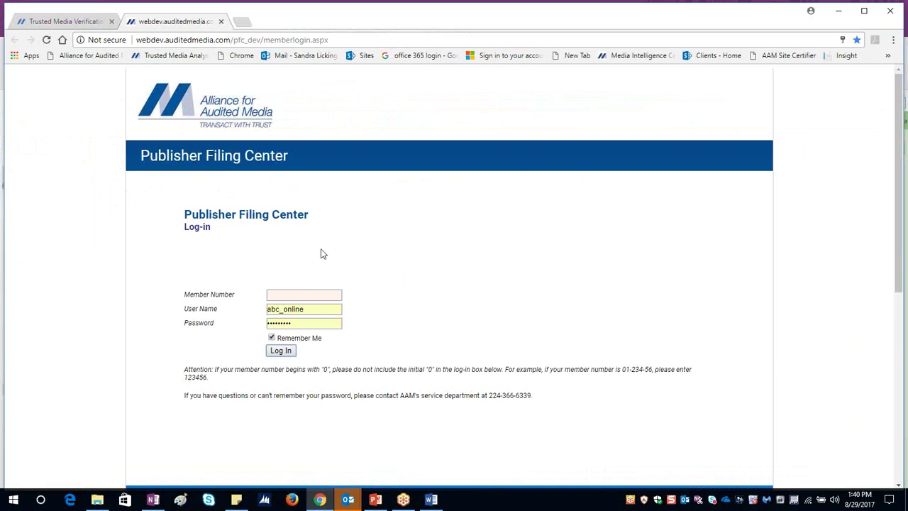
click(305, 297)
text(510)
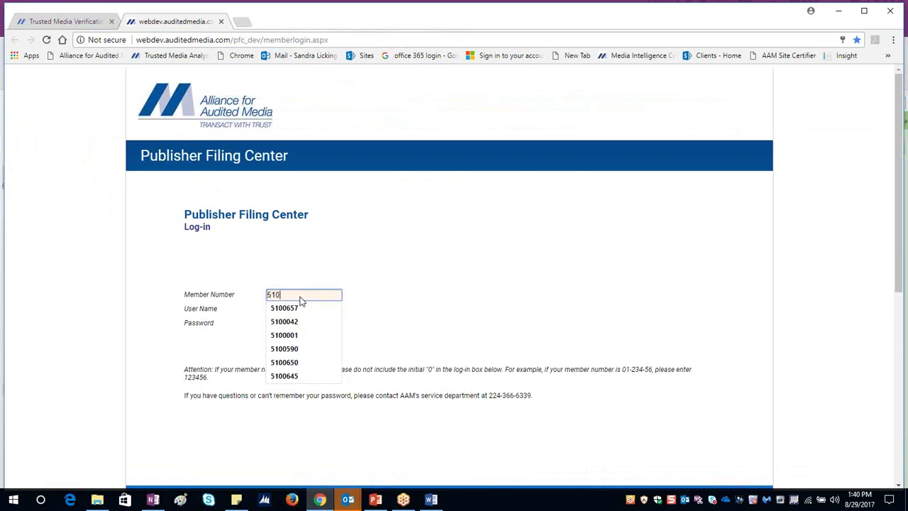
text(059)
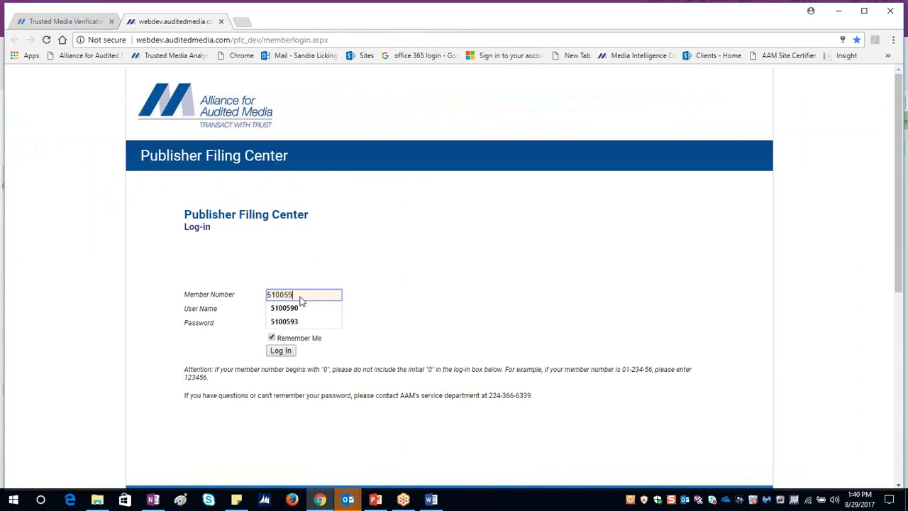
text(0)
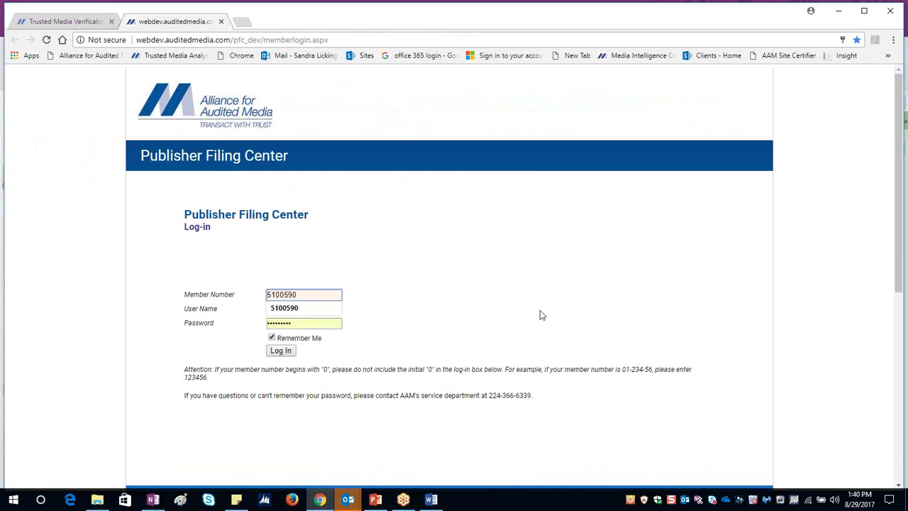
drag(540, 310, 434, 330)
click(290, 353)
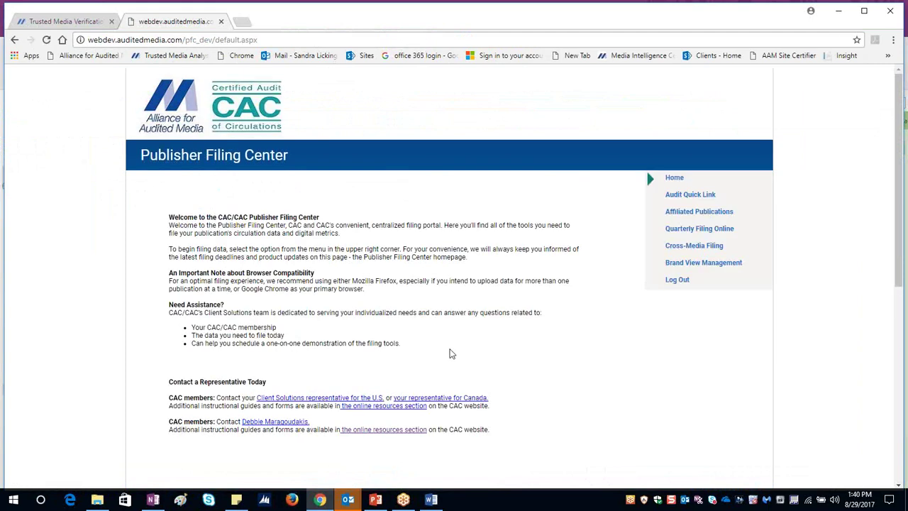
Go to Brand View Management for Main Line Suburban Life and open its Choose Layout page
click(696, 229)
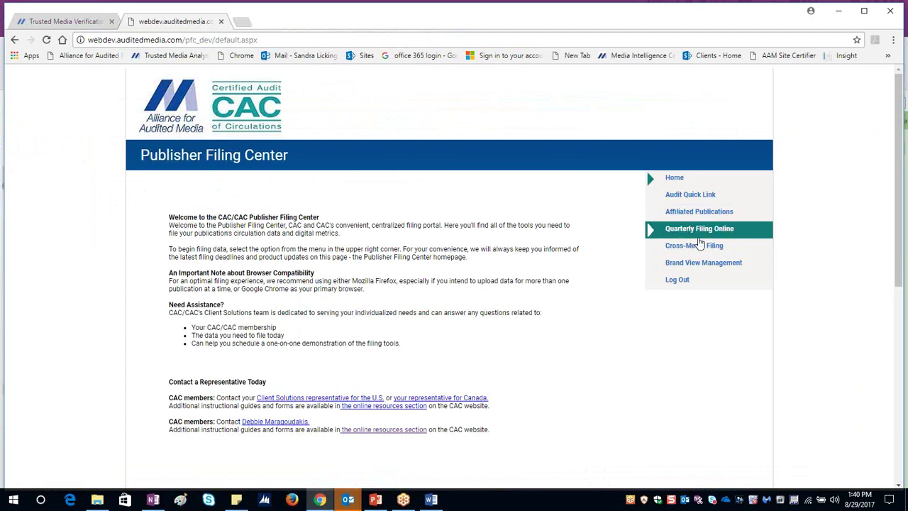
click(683, 270)
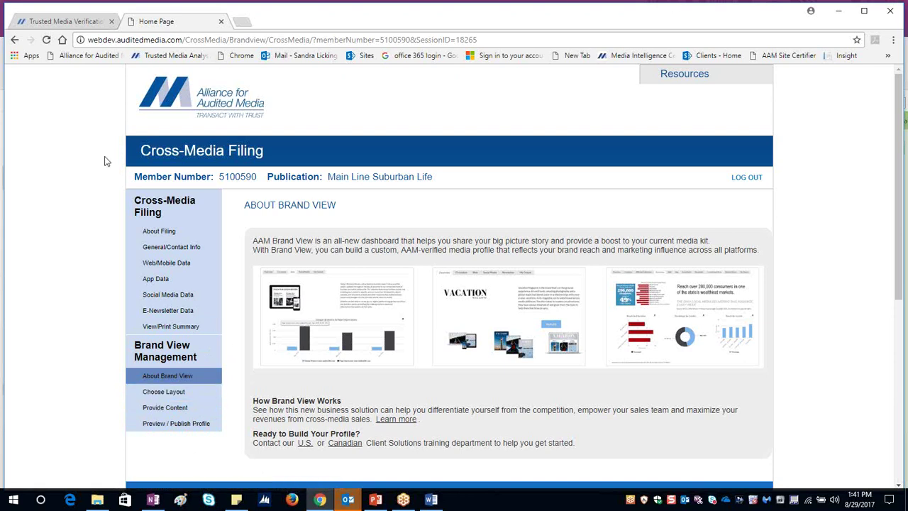
click(145, 399)
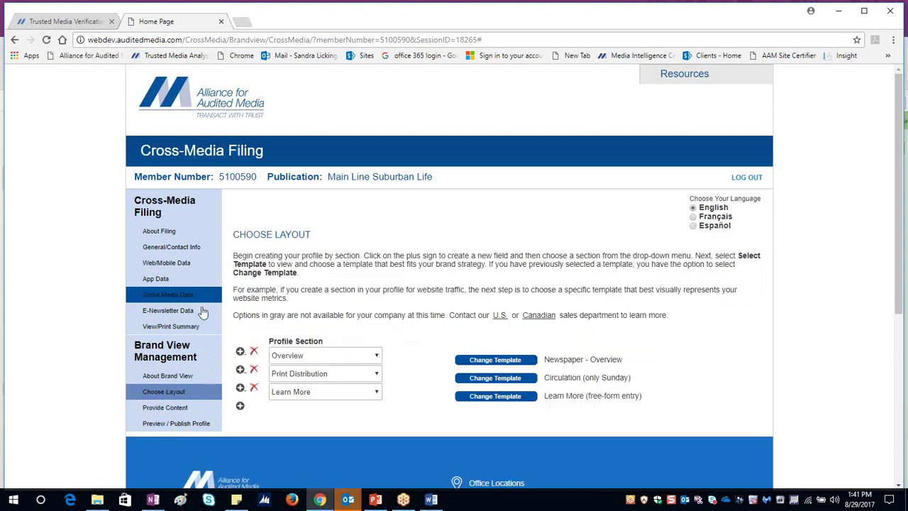
Delete the existing Learn More, Print Distribution and Overview profile sections from the layout
click(254, 389)
click(564, 248)
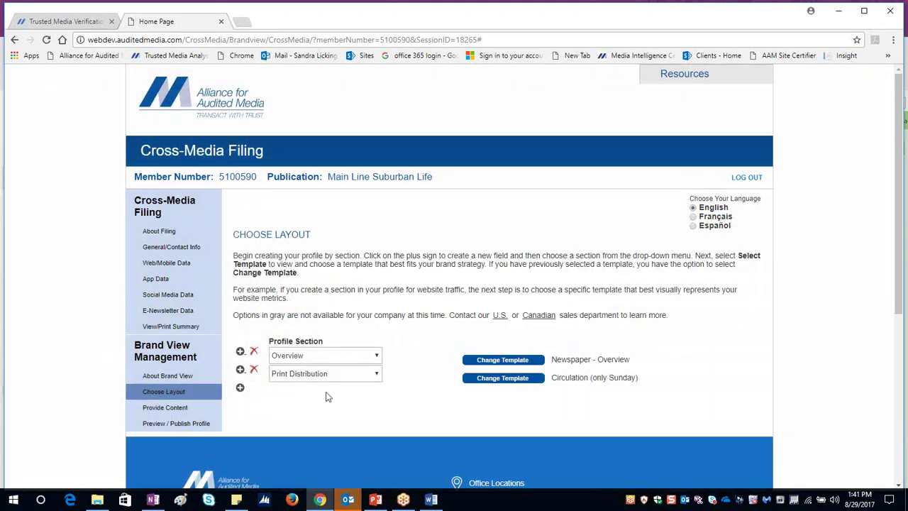
click(254, 369)
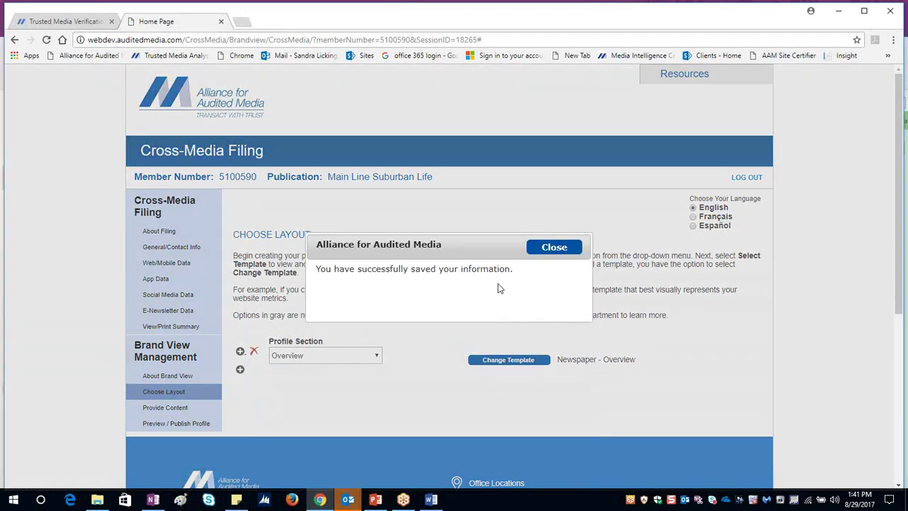
click(551, 246)
click(254, 351)
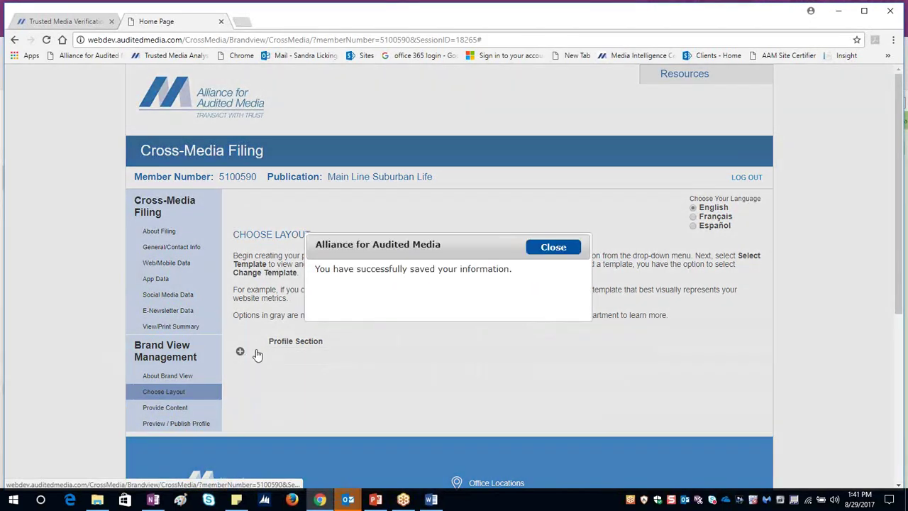
click(560, 247)
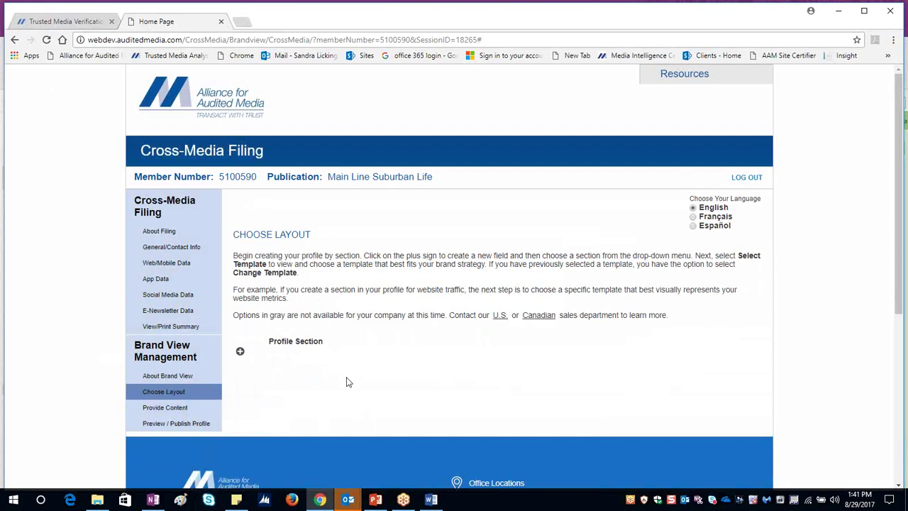
Add an Overview profile section to the empty layout and review the available section types, keeping Overview
click(241, 354)
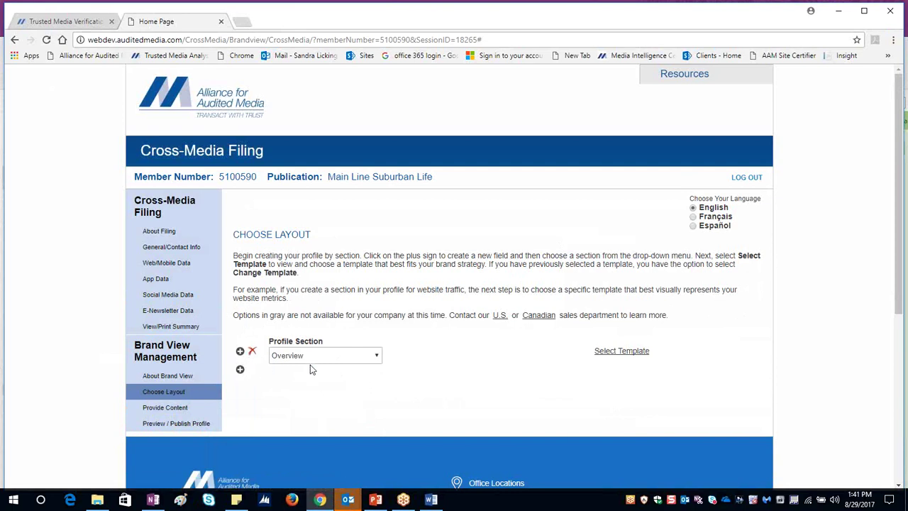
click(376, 359)
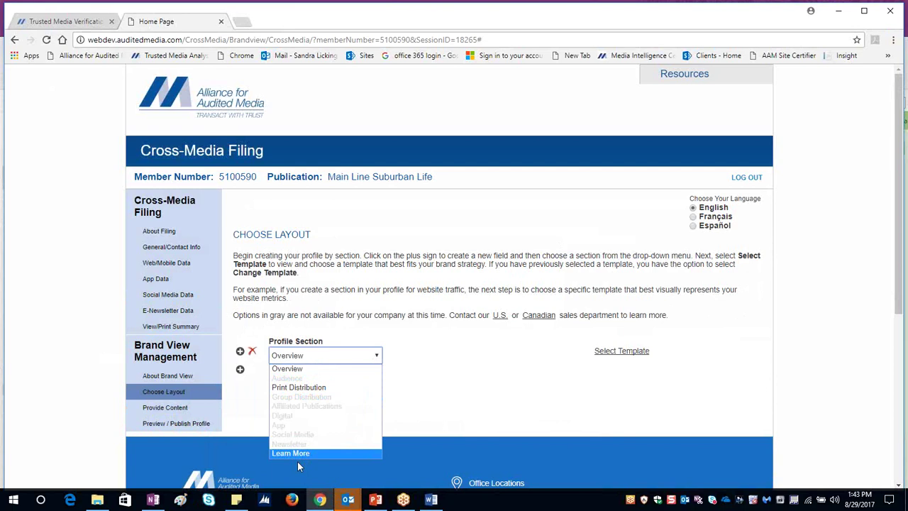
click(506, 353)
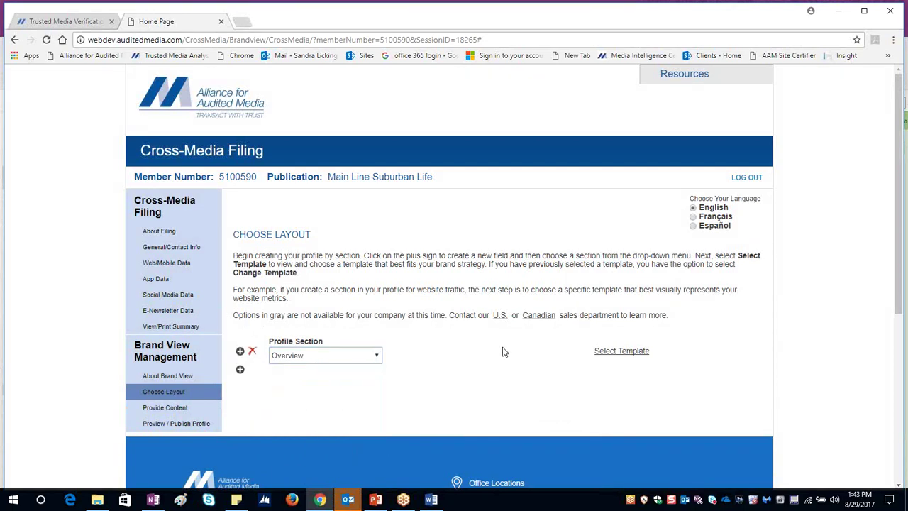
click(378, 356)
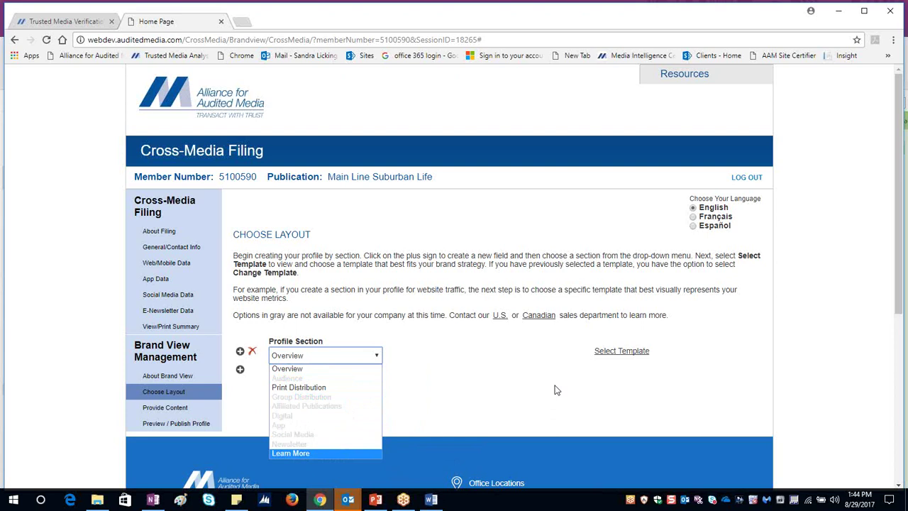
click(469, 363)
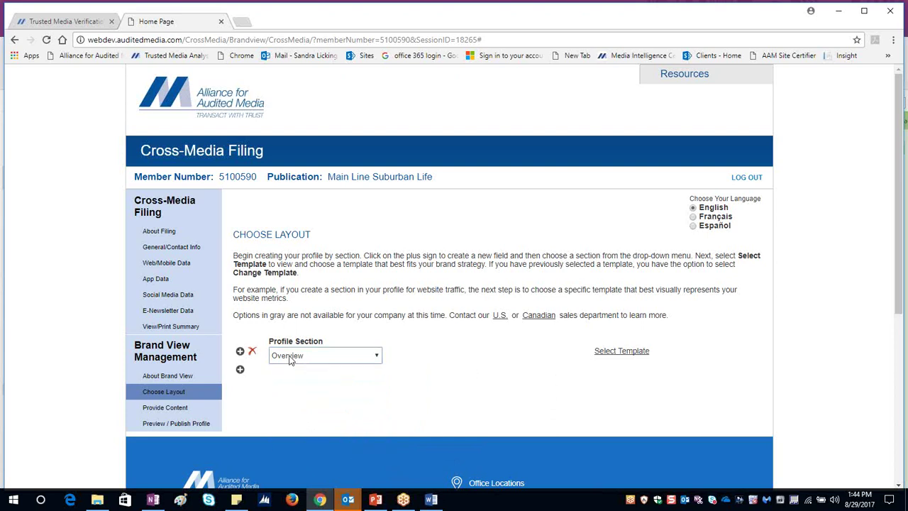
Assign the Newspaper - Overview template to the Overview section and save the selection
click(614, 356)
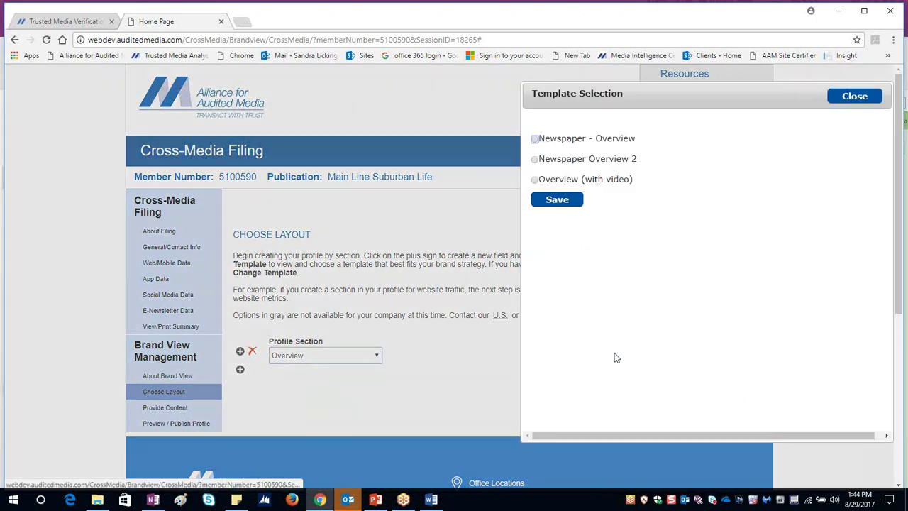
click(535, 139)
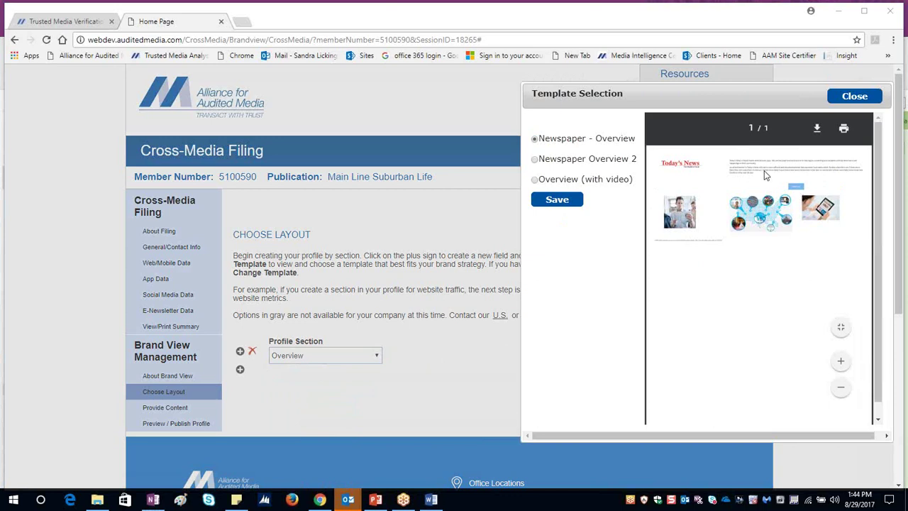
click(551, 201)
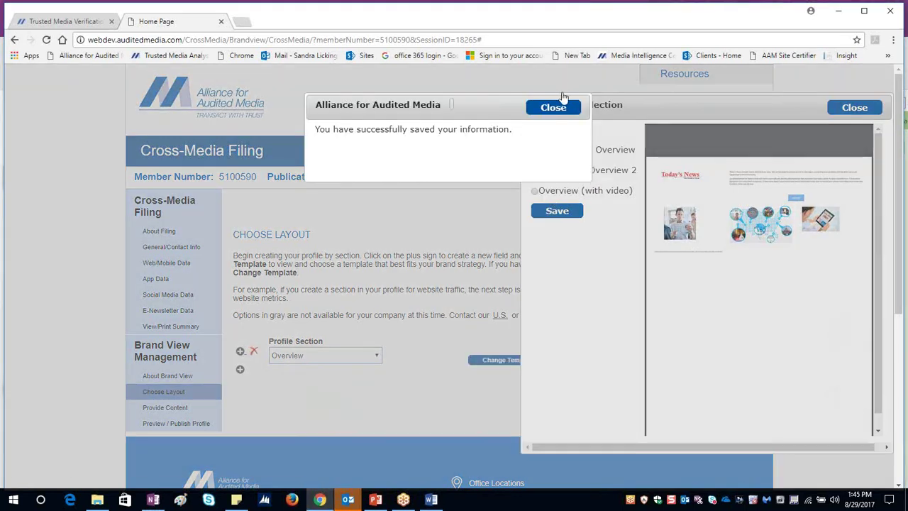
click(562, 104)
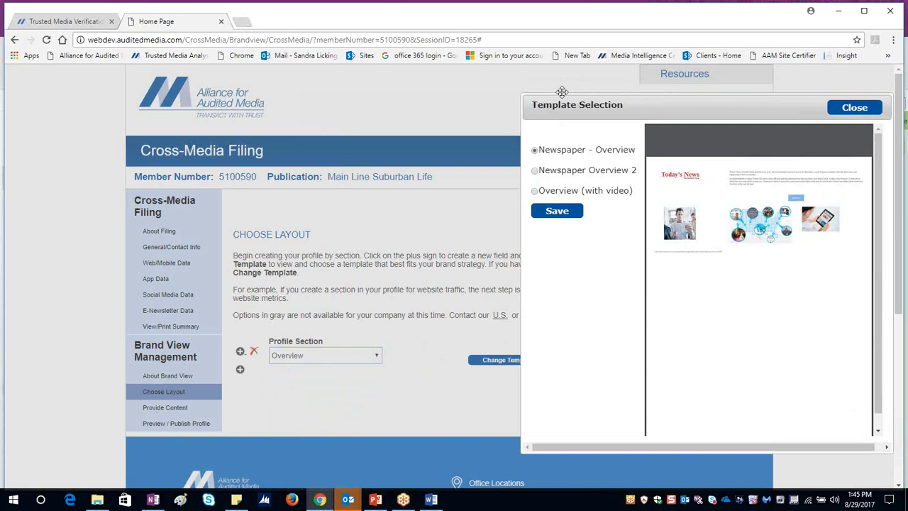
click(851, 110)
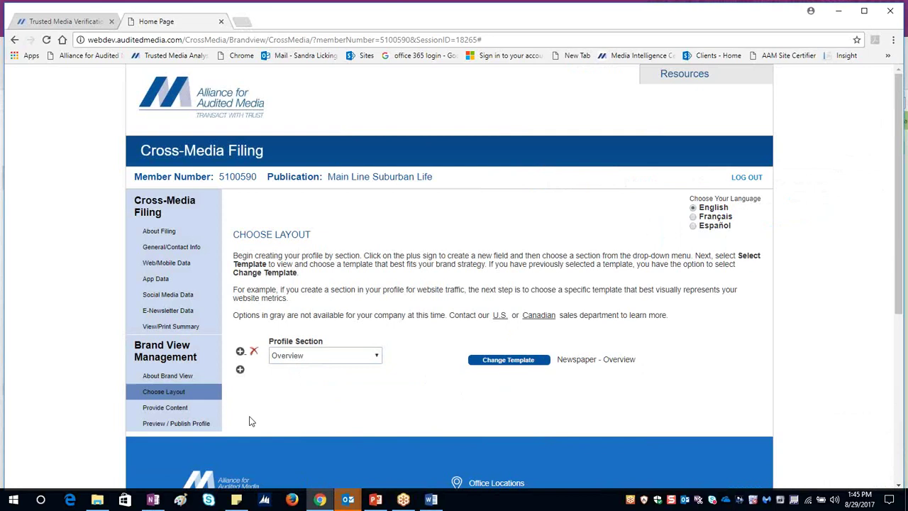
Add a Print Distribution section below Overview and save it with the Circulation (only Sunday) template
click(240, 370)
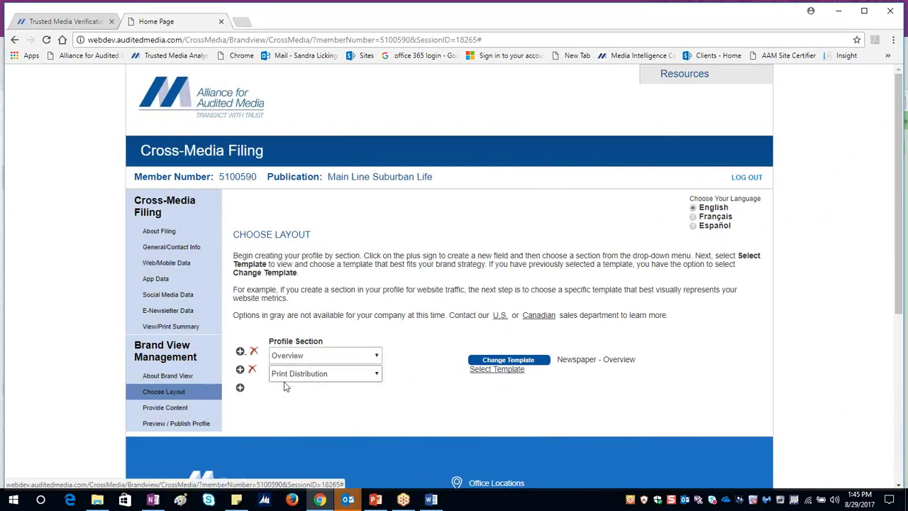
click(489, 372)
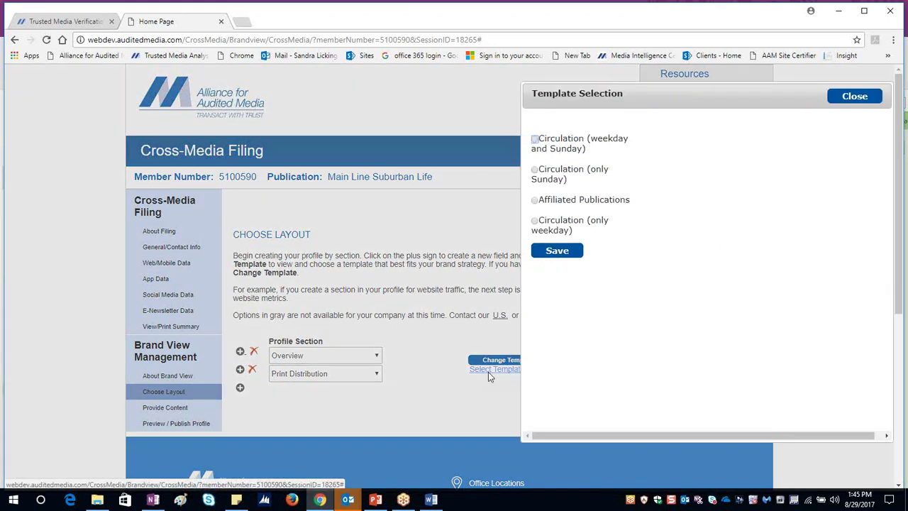
click(535, 171)
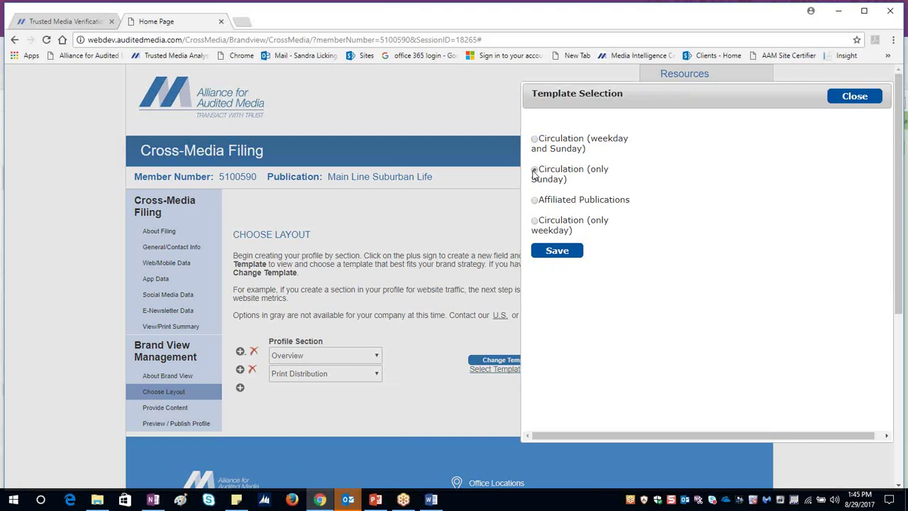
click(559, 252)
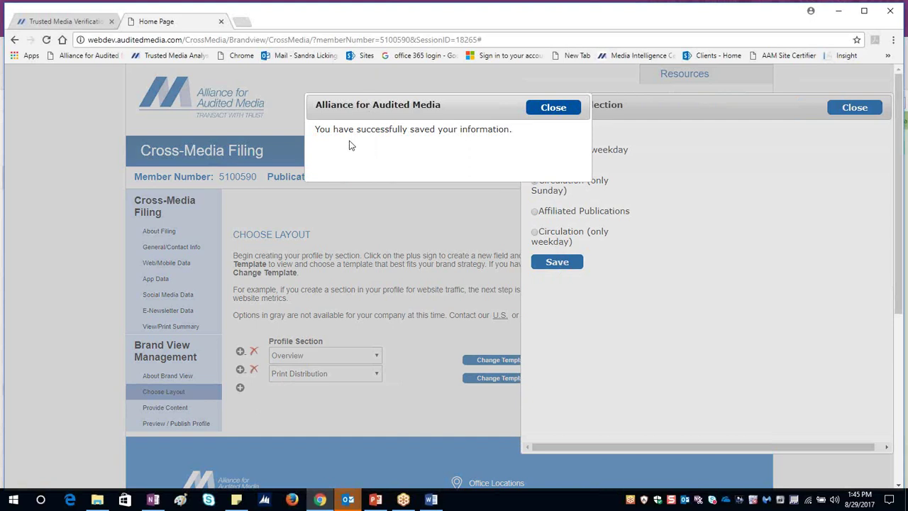
click(543, 110)
click(826, 108)
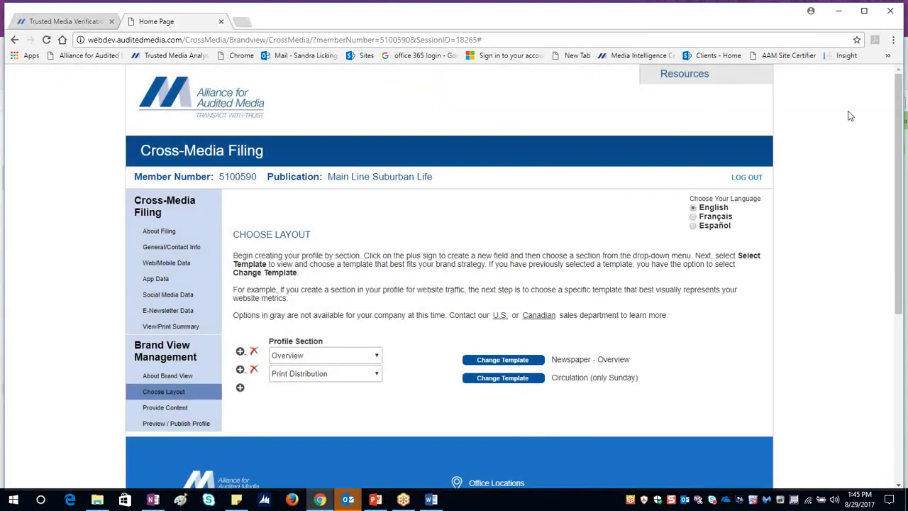
Add a Learn More section below Print Distribution and save it with the Learn More (free-form entry) template
click(241, 389)
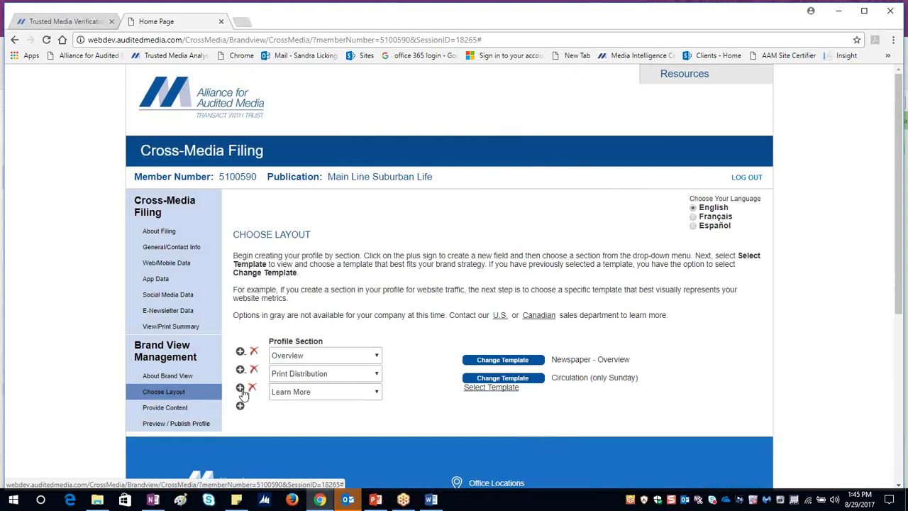
click(464, 398)
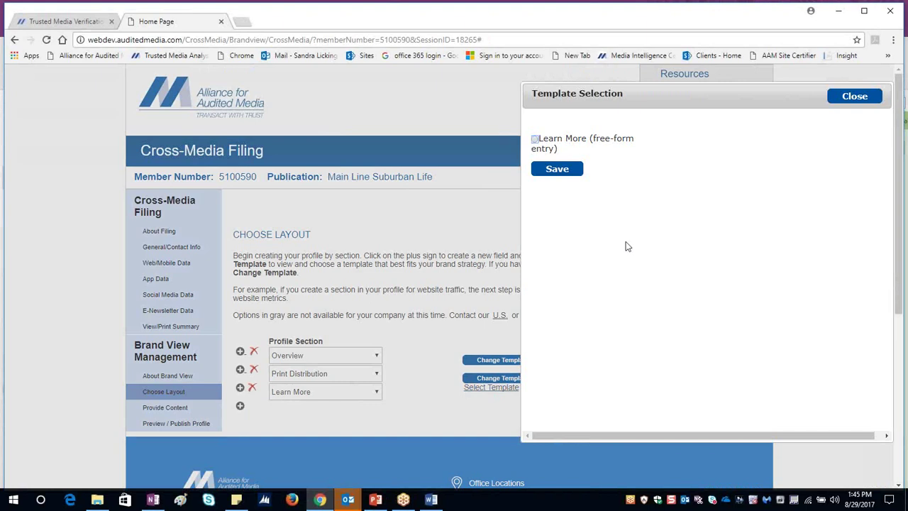
click(537, 138)
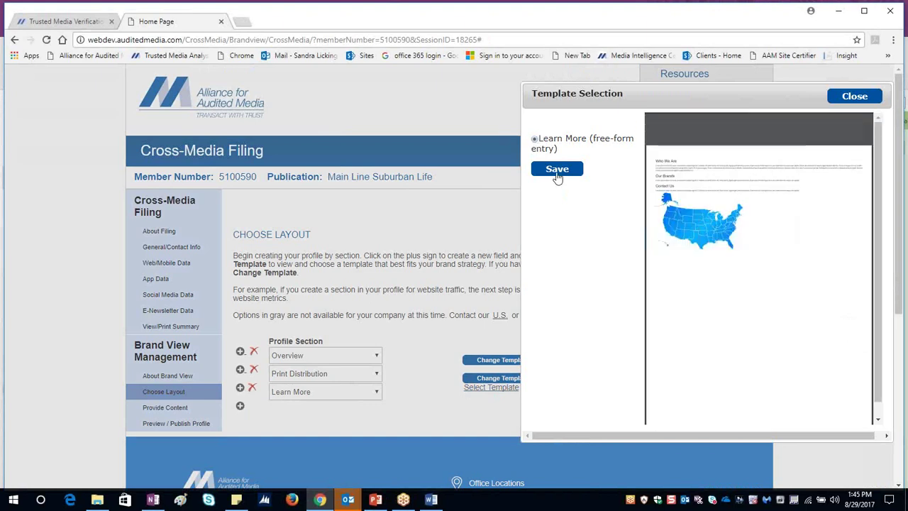
click(557, 172)
click(554, 107)
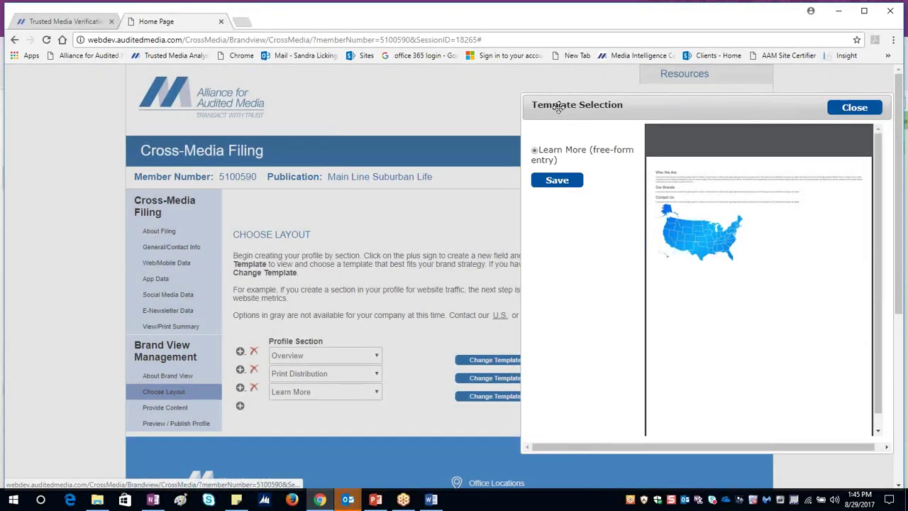
Close the template selection and try to add another profile section below Learn More
click(840, 112)
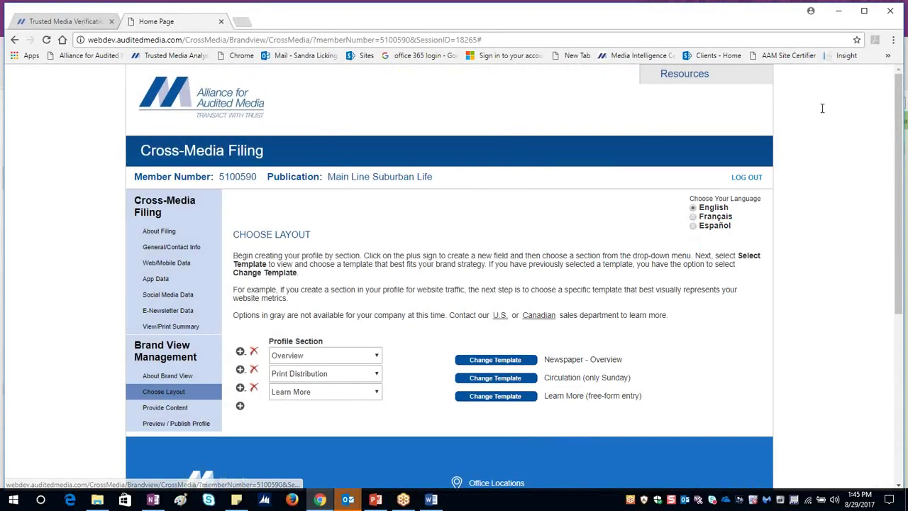
click(240, 406)
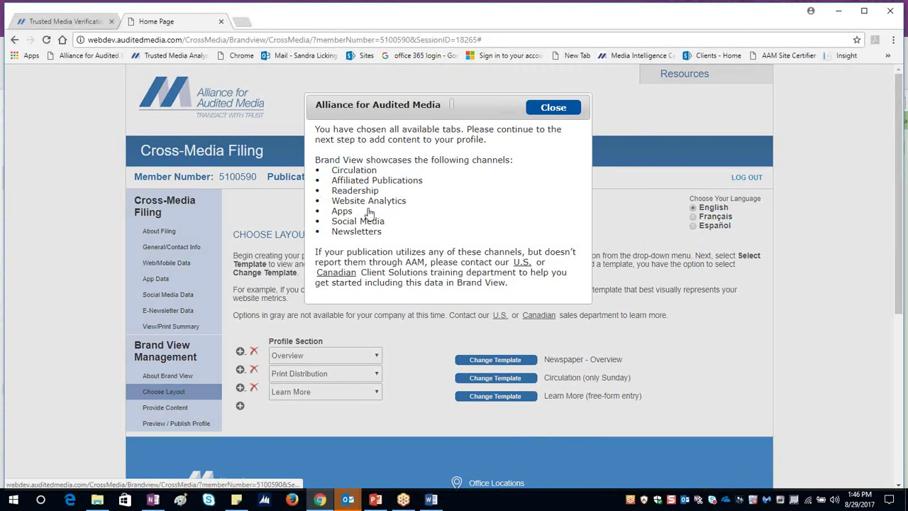
click(561, 114)
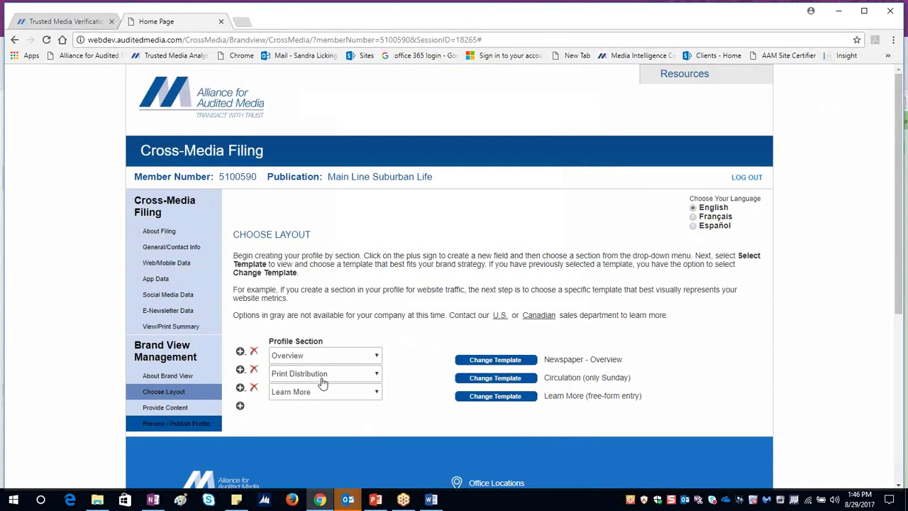
Open Provide Content and examine the Overview, Print Distribution and Learn More sections, including the Print Distribution logo and metrics fields
click(152, 411)
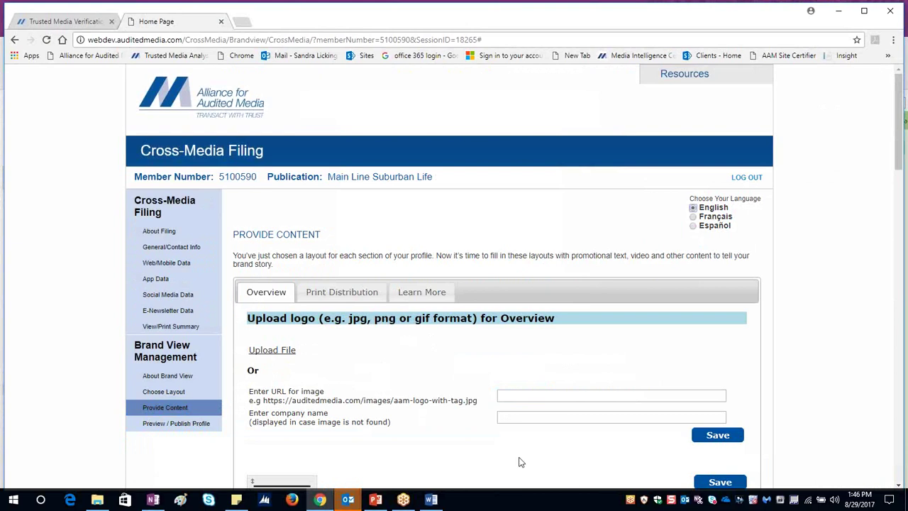
scroll(365, 373, down, 2)
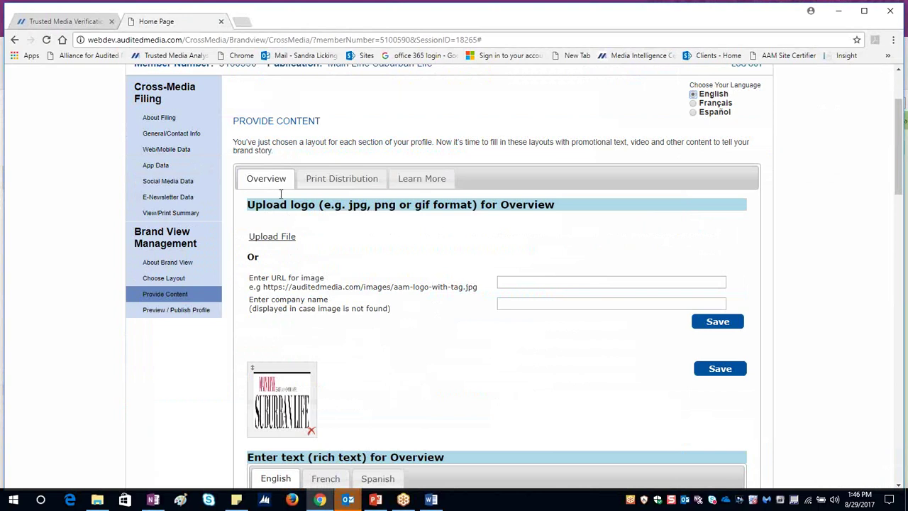
click(321, 183)
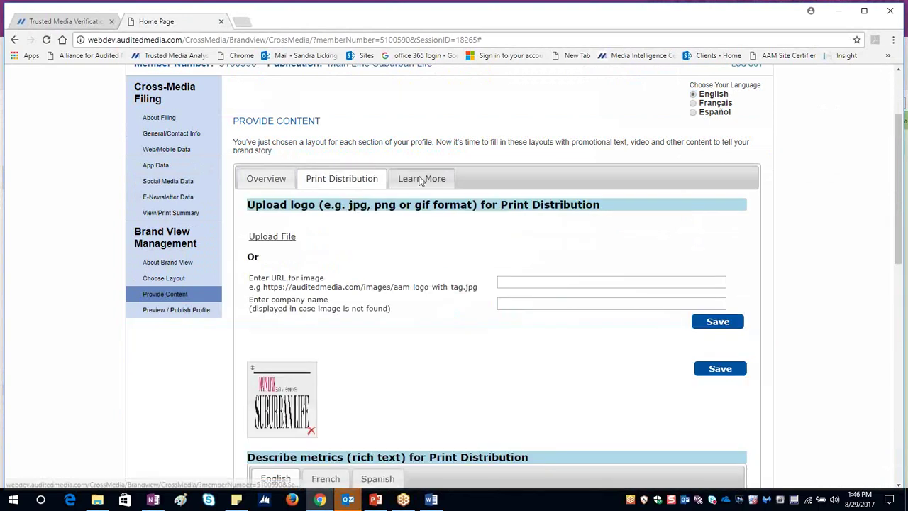
click(418, 181)
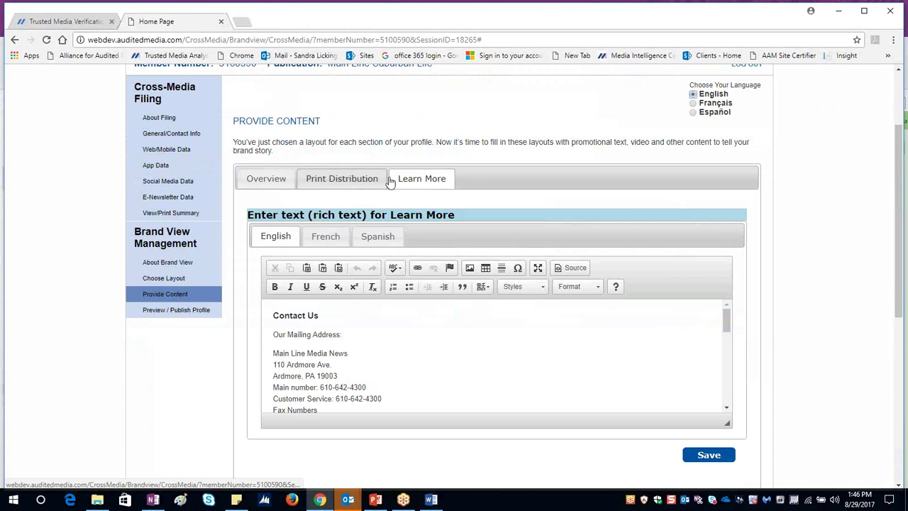
click(332, 180)
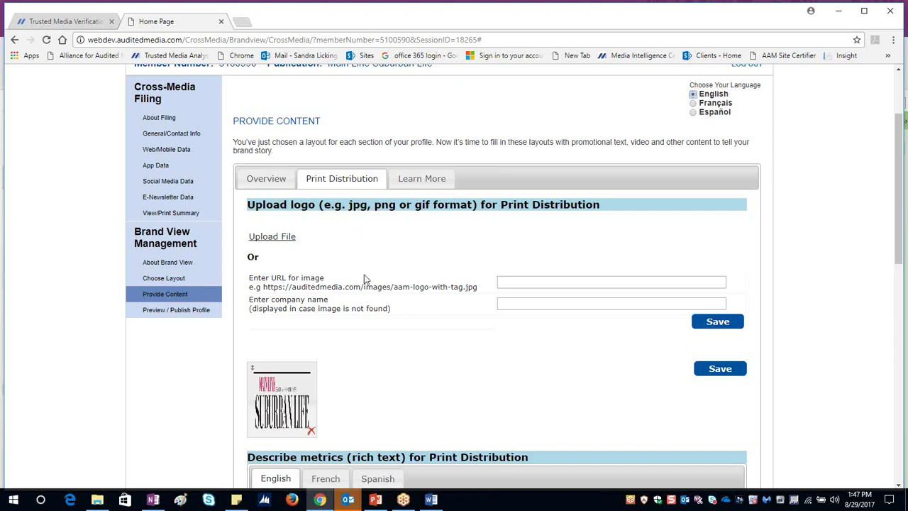
scroll(447, 270, down, 3)
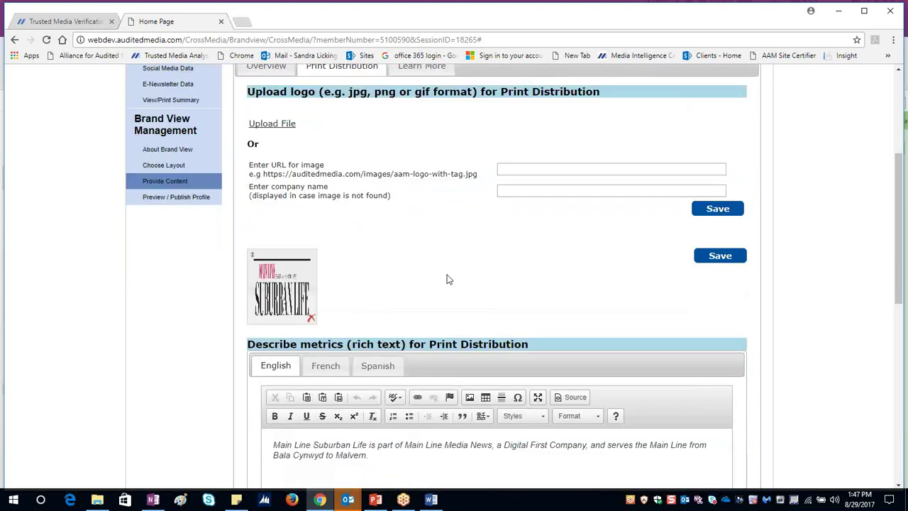
scroll(446, 281, up, 3)
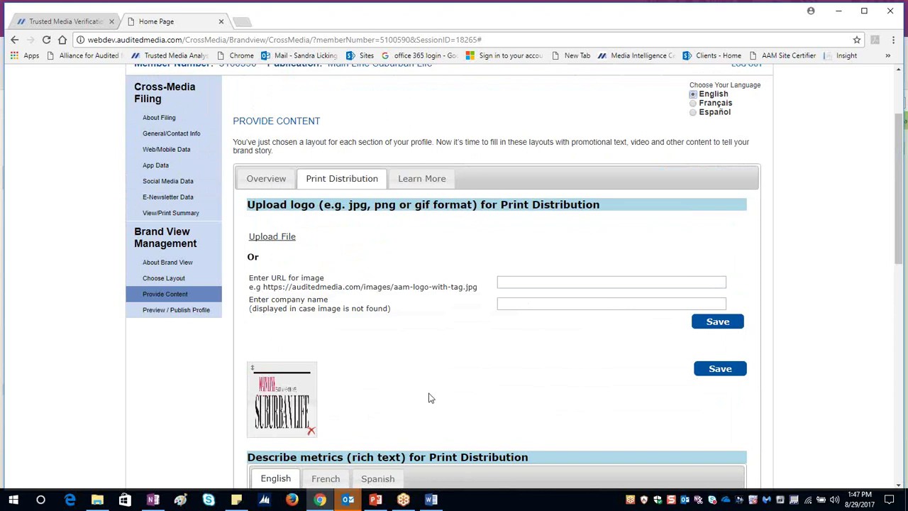
scroll(428, 398, down, 3)
scroll(429, 399, up, 2)
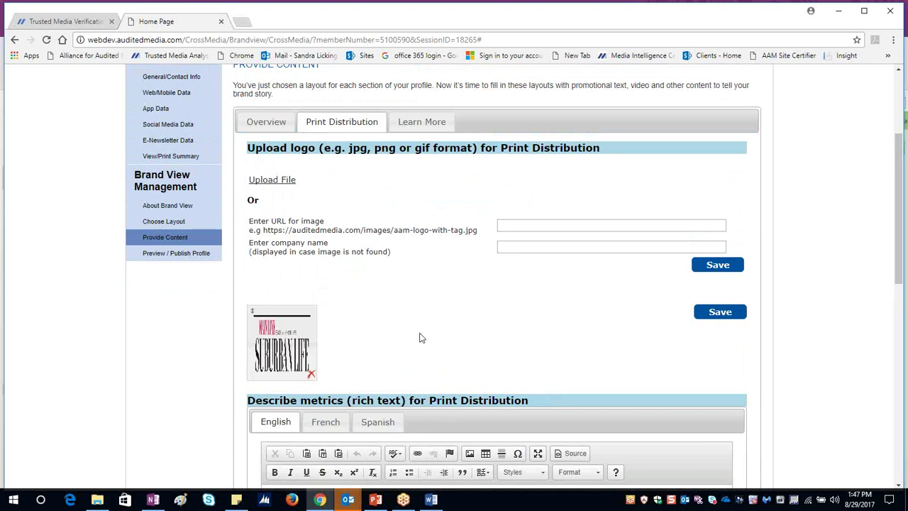
scroll(419, 336, up, 3)
scroll(305, 384, down, 1)
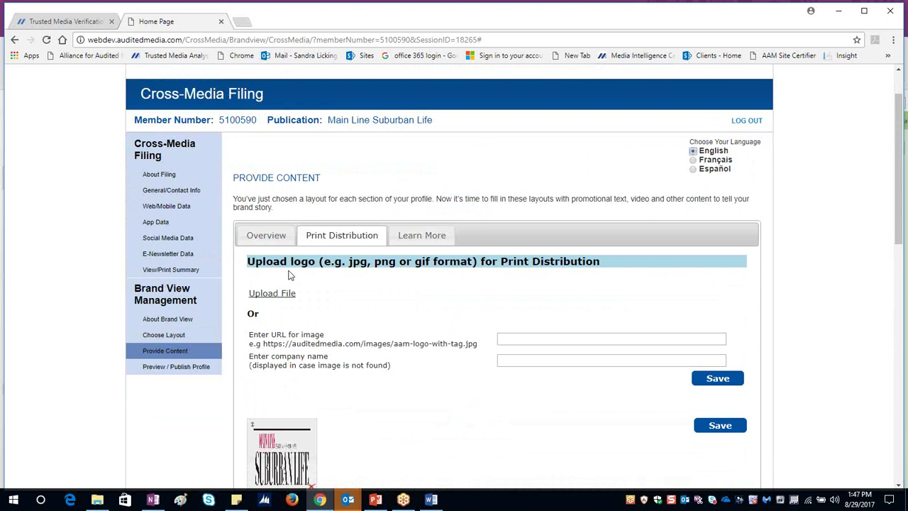
Upload the file main line sub logo.png as an additional logo for the Print Distribution section
click(267, 313)
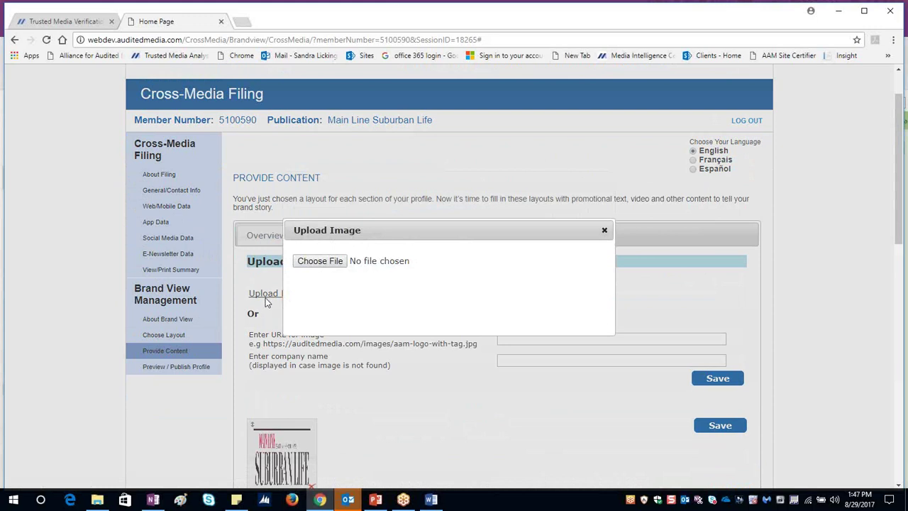
click(334, 268)
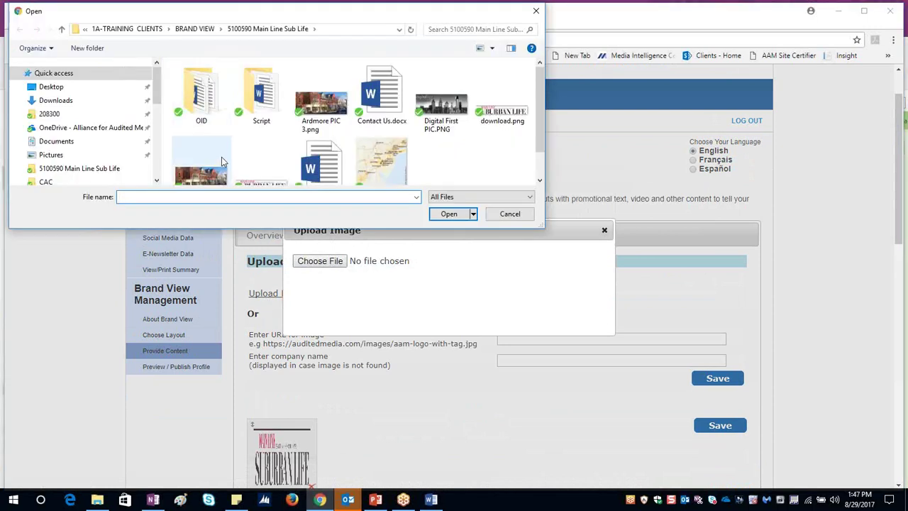
scroll(226, 161, down, 1)
click(261, 157)
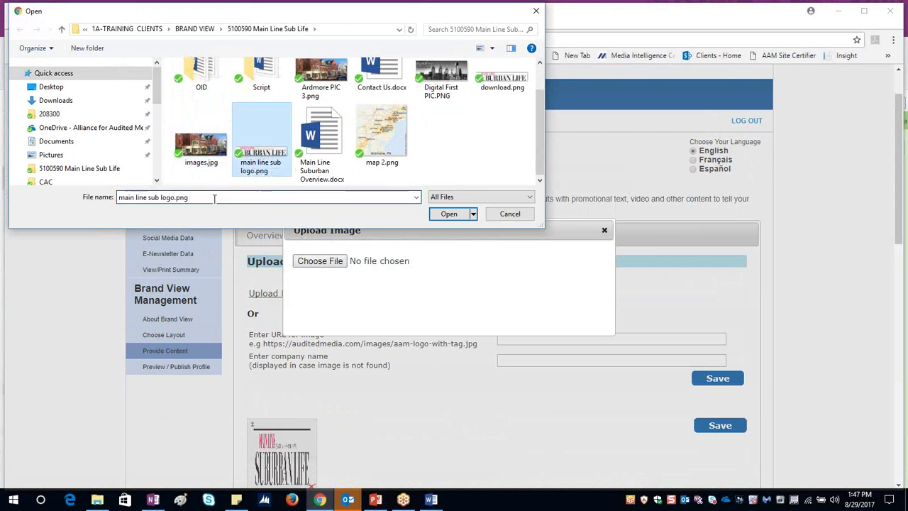
click(447, 214)
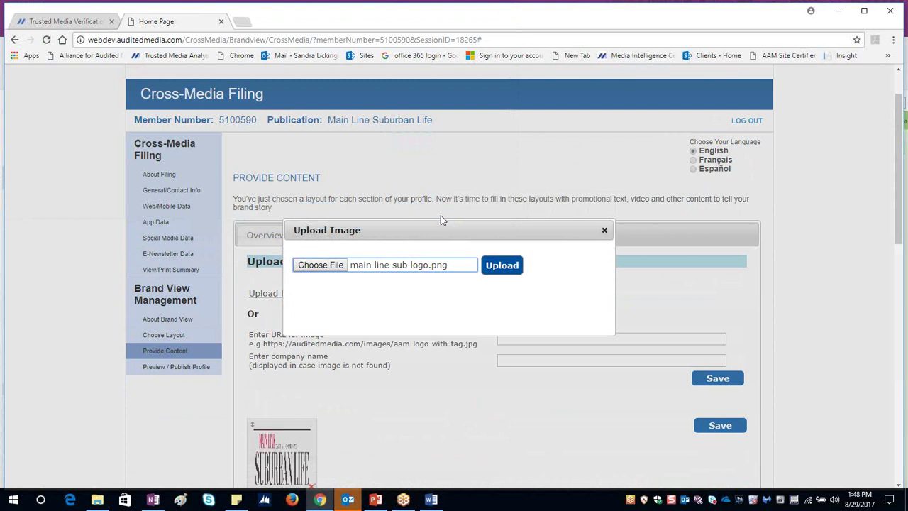
click(489, 266)
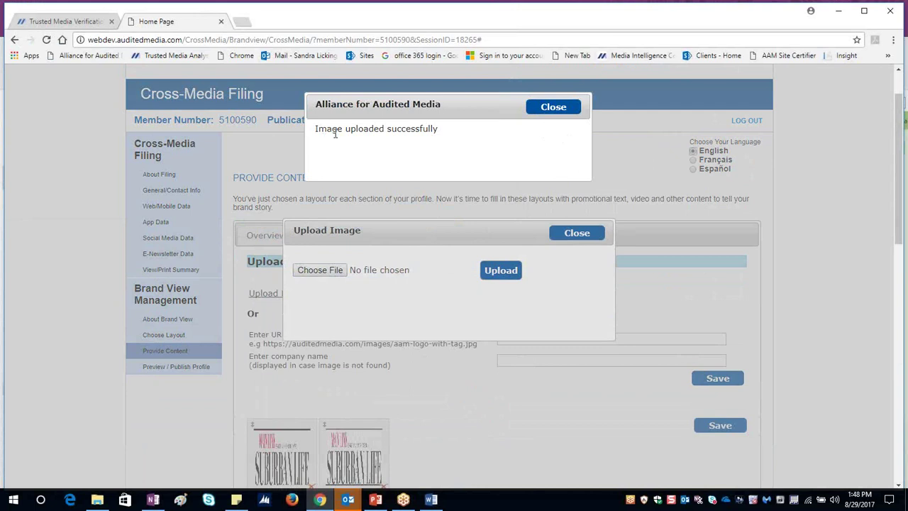
click(545, 113)
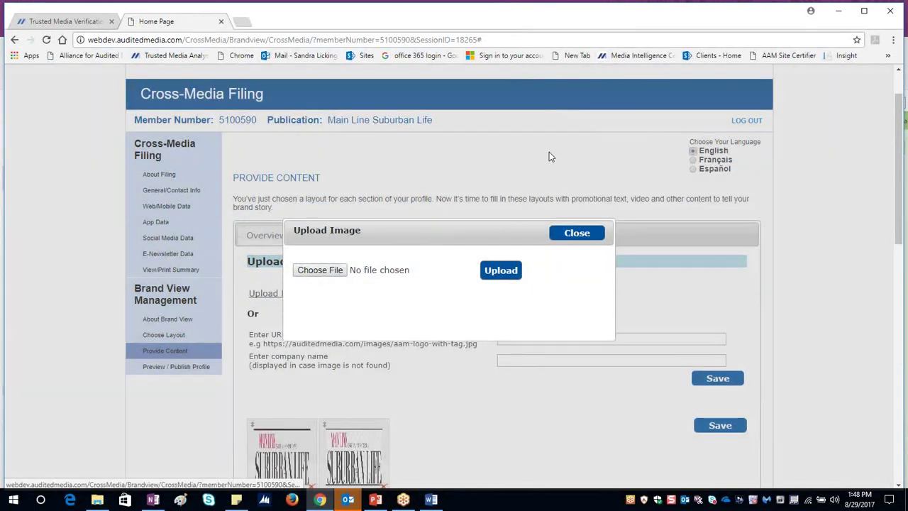
click(570, 242)
Delete the newly uploaded second logo from Print Distribution and save the section's logo settings
scroll(473, 330, down, 3)
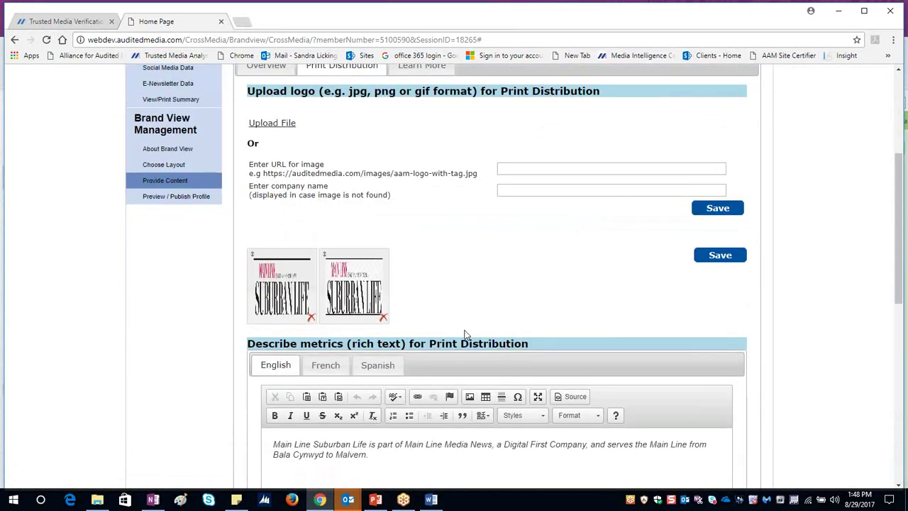
click(383, 318)
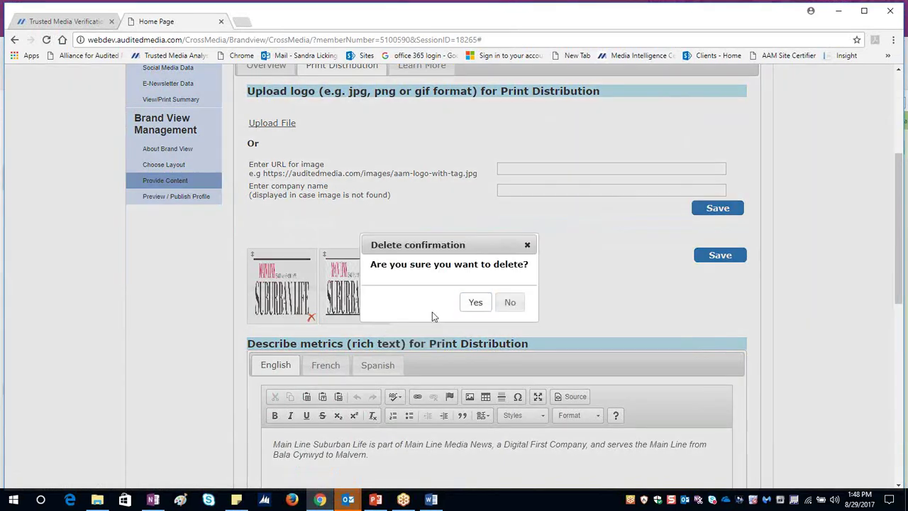
key(Return)
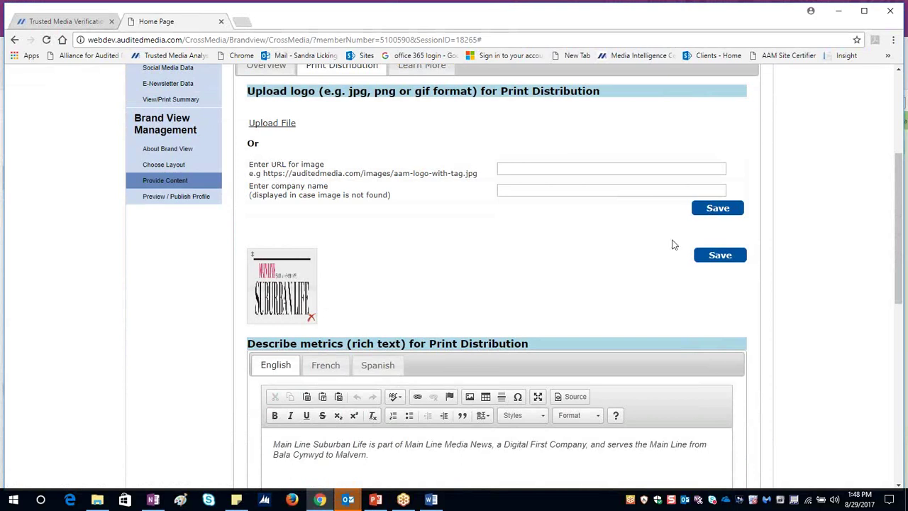
click(716, 258)
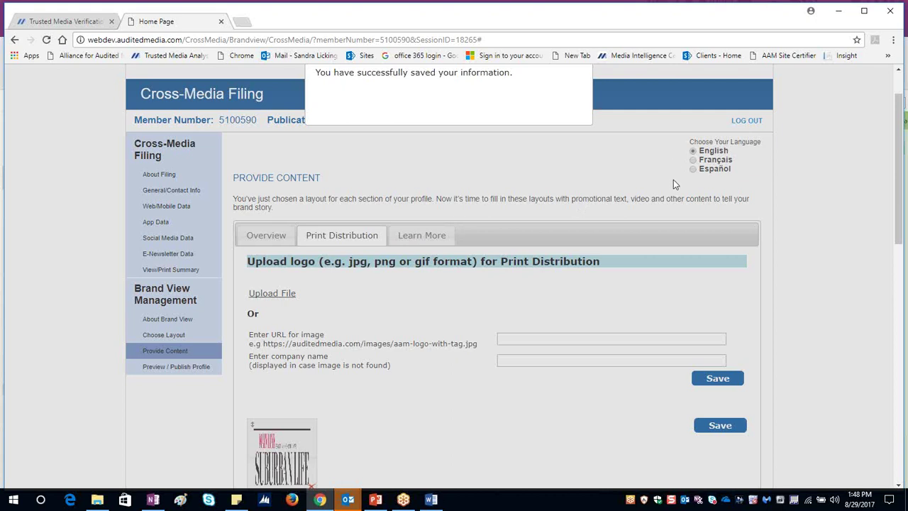
Reload the page and reopen Provide Content at the Overview section's rich text
scroll(681, 182, up, 1)
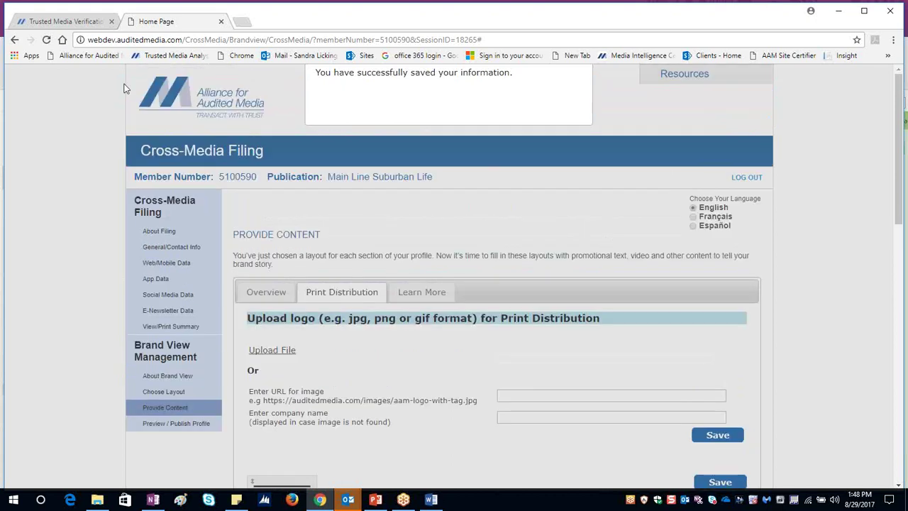
click(47, 40)
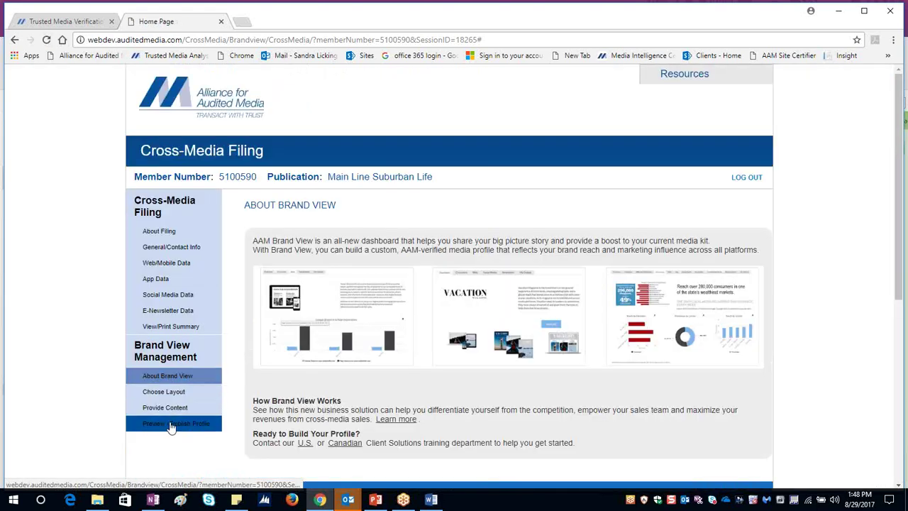
click(160, 423)
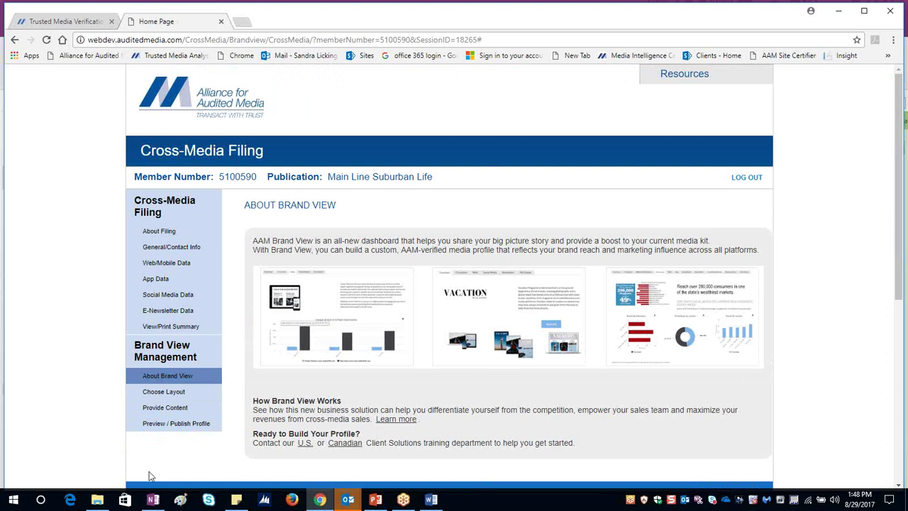
click(158, 411)
scroll(454, 393, down, 2)
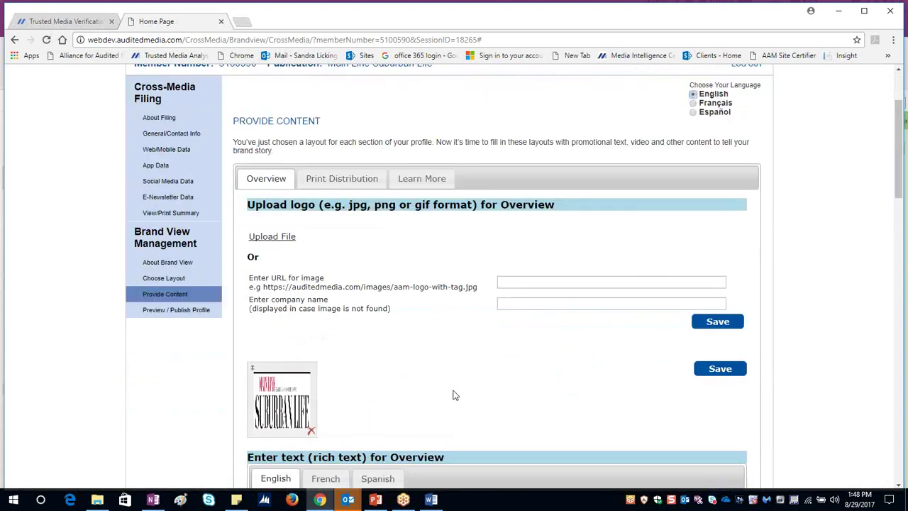
scroll(279, 408, down, 3)
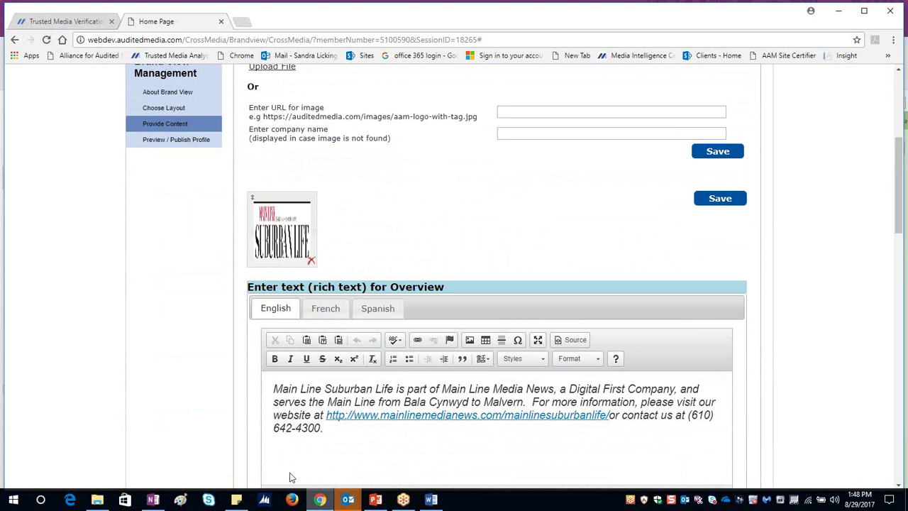
Switch to File Explorer, open Main Line Suburban Overview.docx in Word and copy its opening paragraph about the publication
mouse_move(349, 501)
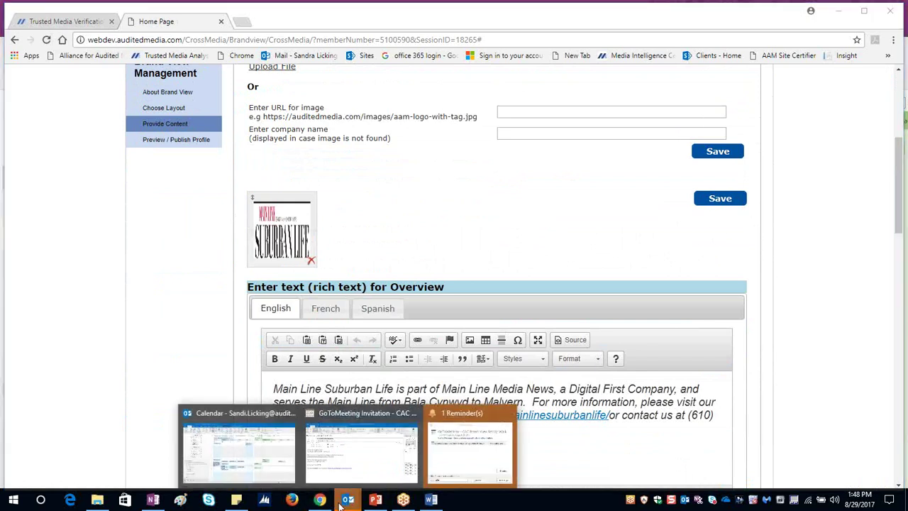
click(98, 500)
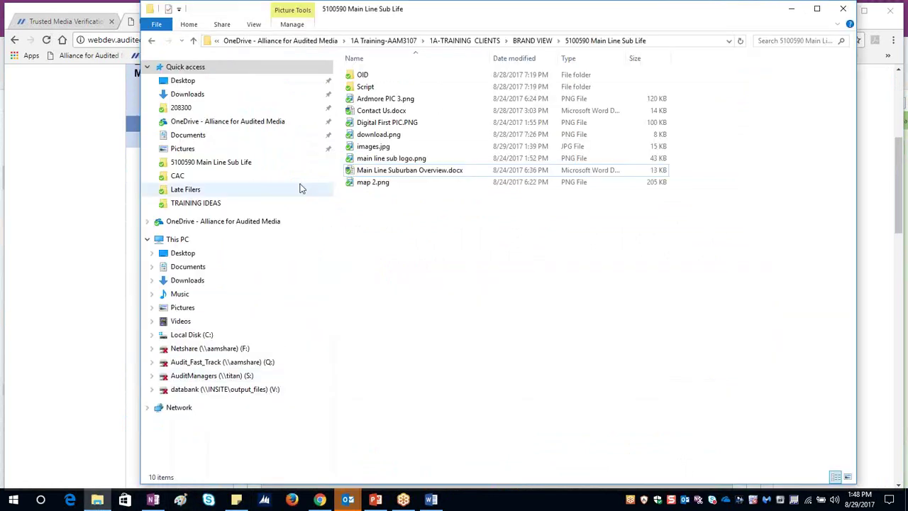
double_click(412, 173)
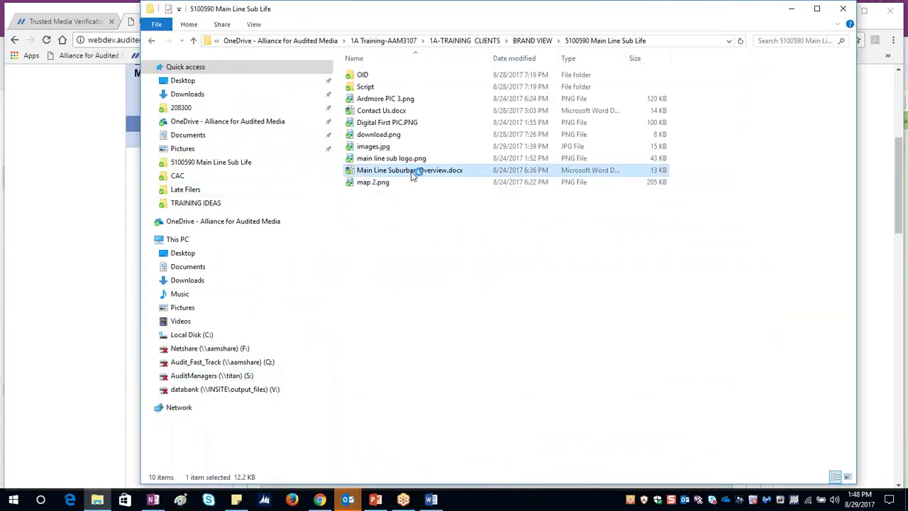
click(643, 263)
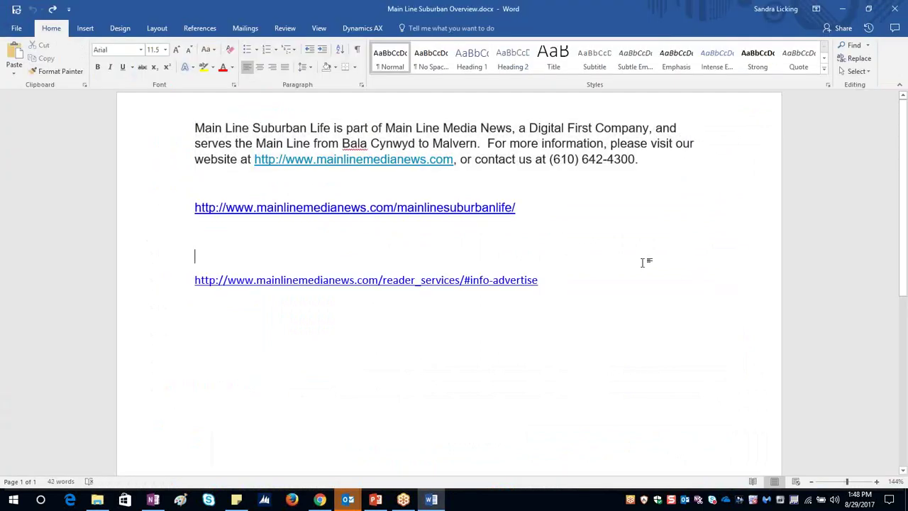
drag(196, 127, 642, 160)
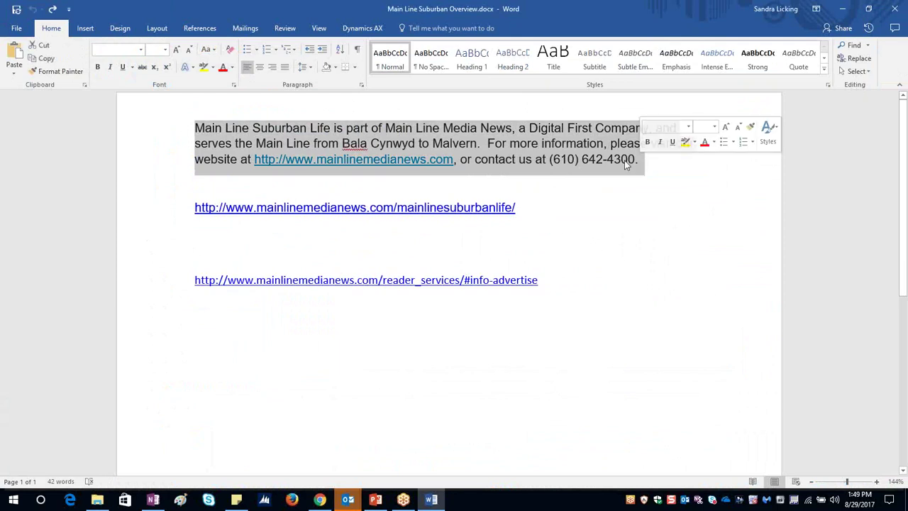
right_click(622, 161)
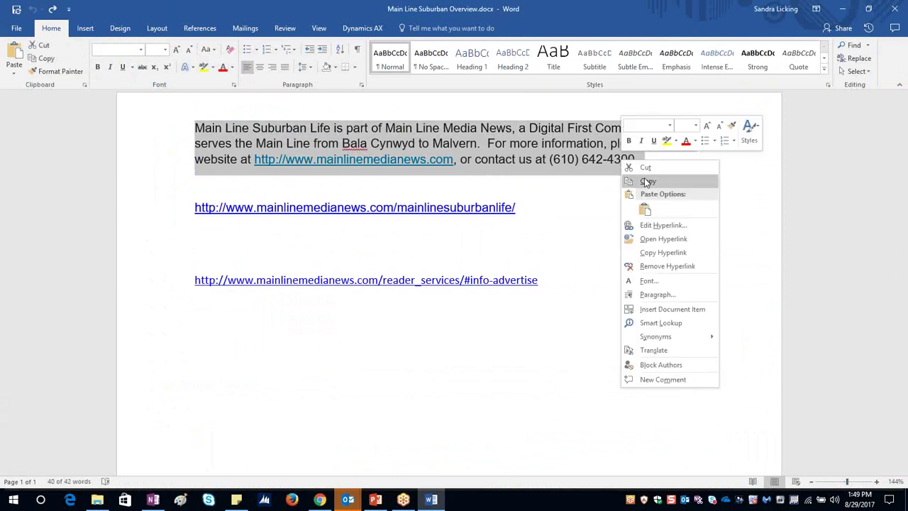
click(647, 182)
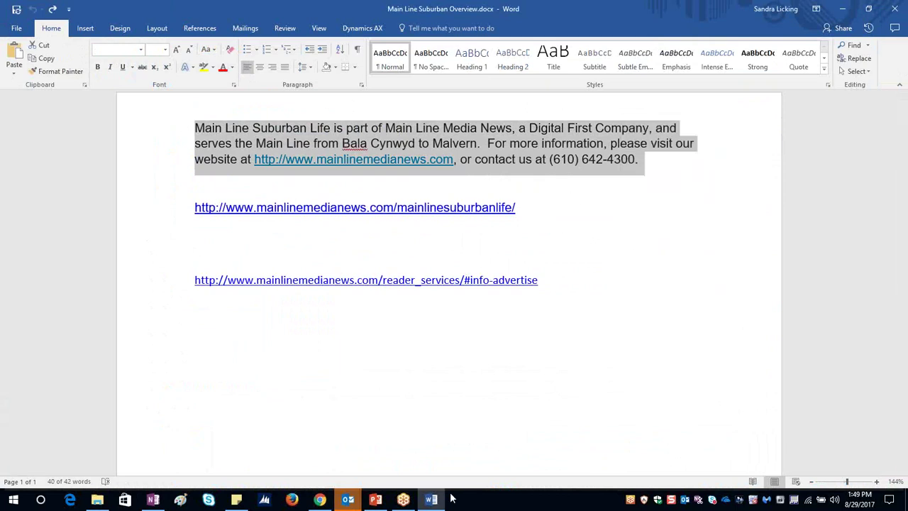
Switch to Chrome and paste the copied paragraph below the existing text in the Overview rich text editor
click(320, 500)
click(334, 447)
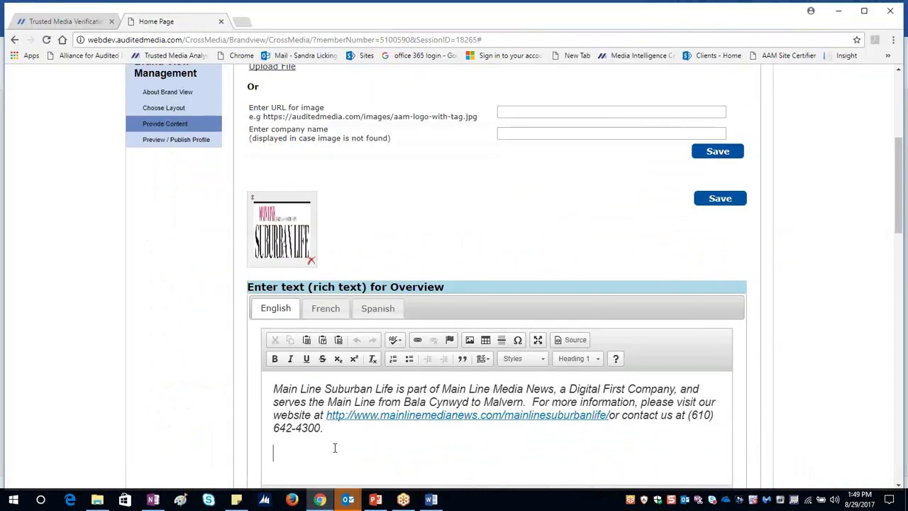
right_click(327, 450)
click(301, 448)
key(ctrl+v)
scroll(327, 452, down, 2)
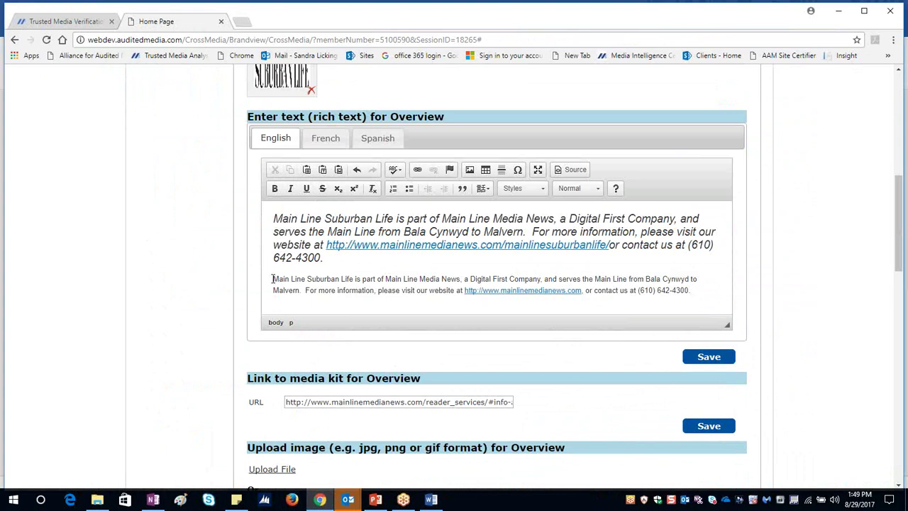
Make the pasted second paragraph bold and italic, and delete it from the Overview text
drag(272, 279, 714, 293)
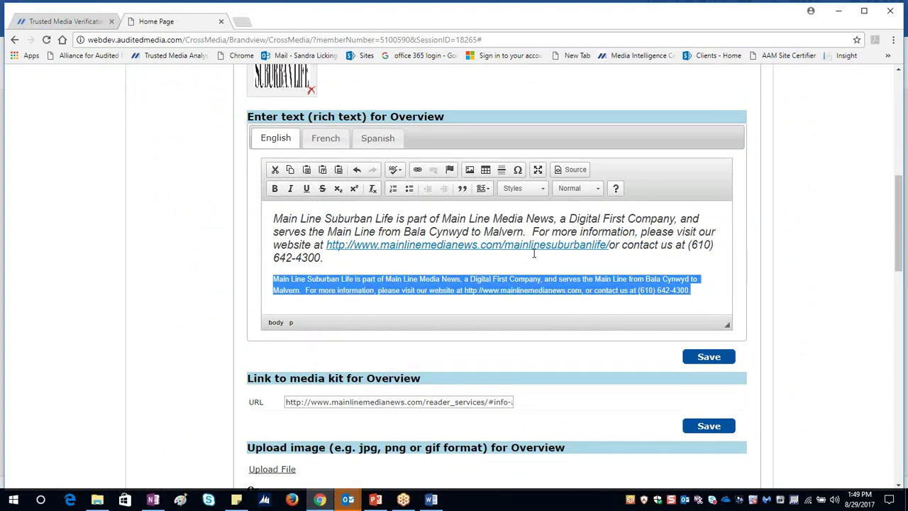
click(282, 191)
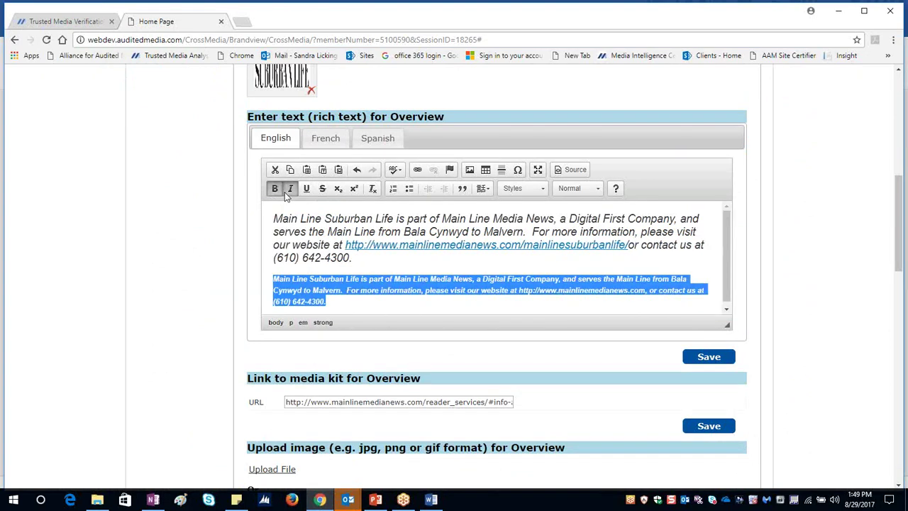
click(543, 190)
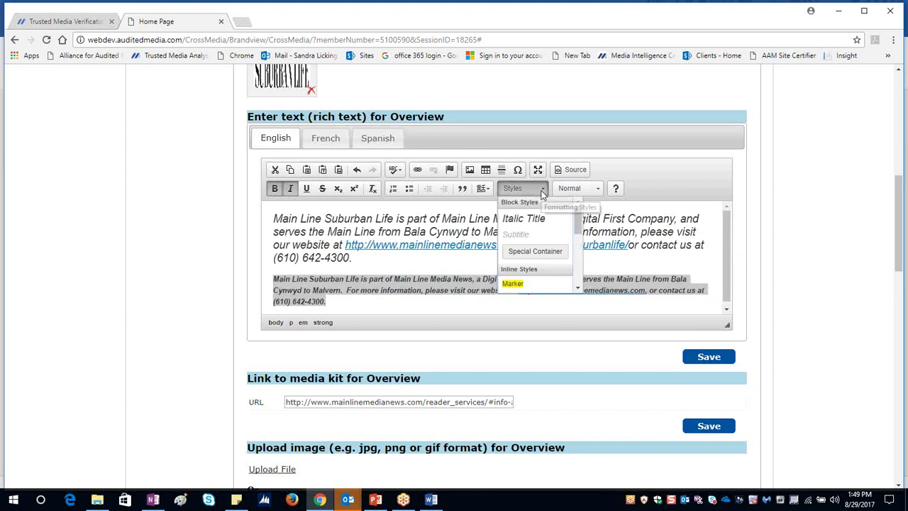
click(447, 335)
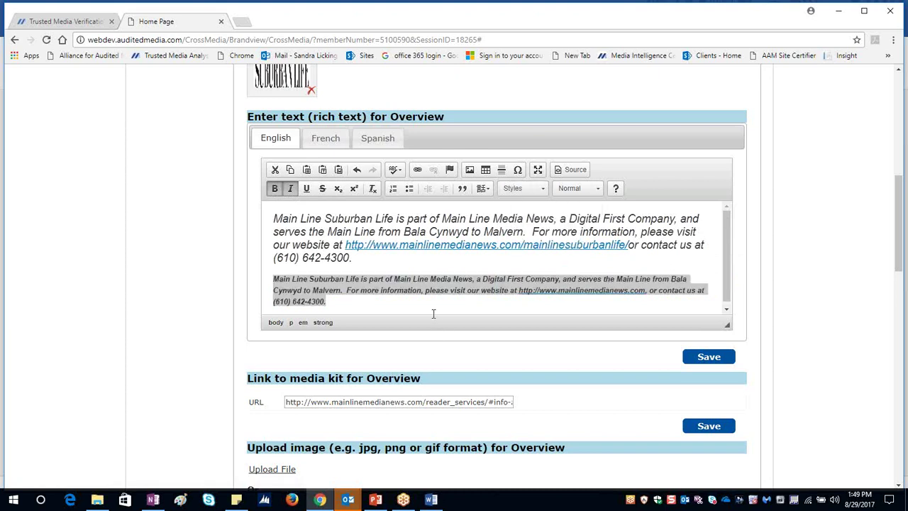
drag(274, 278, 430, 338)
key(BackSpace)
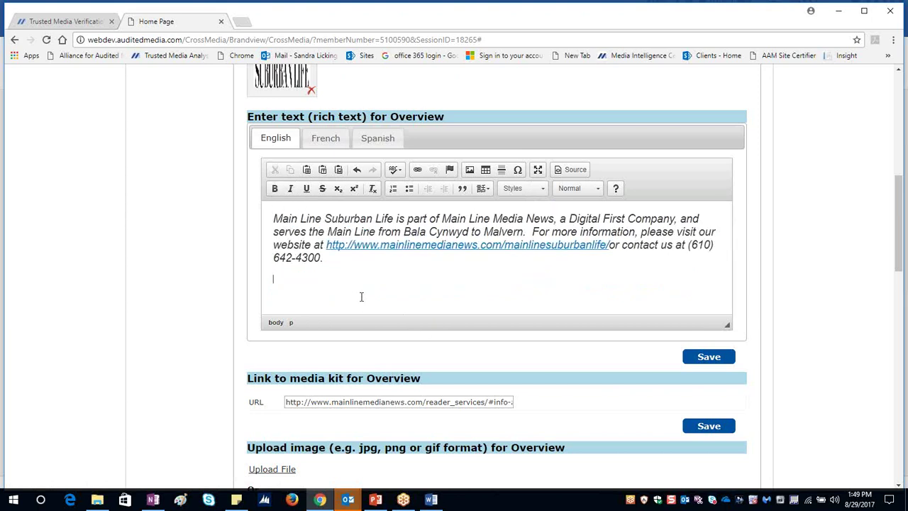
Delete the website link from the remaining Overview paragraph, right after "website at"
drag(326, 246, 608, 245)
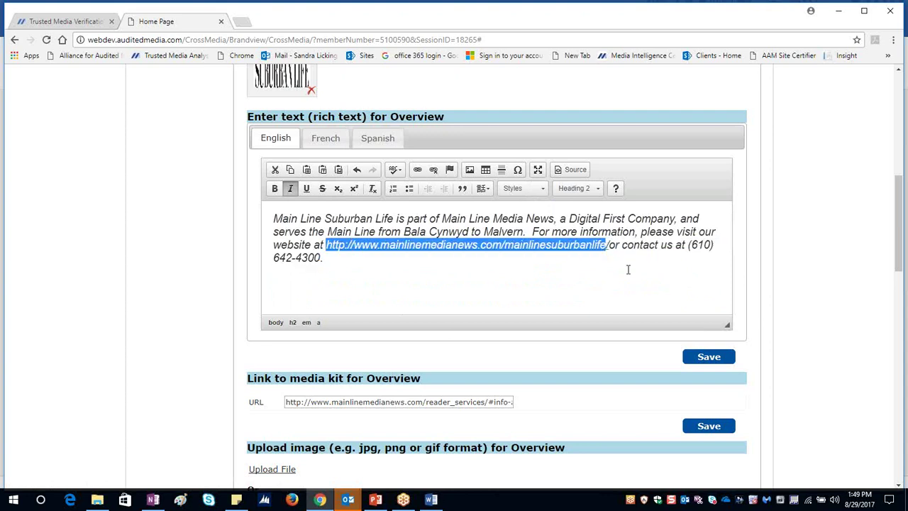
key(Delete)
key(Delete)
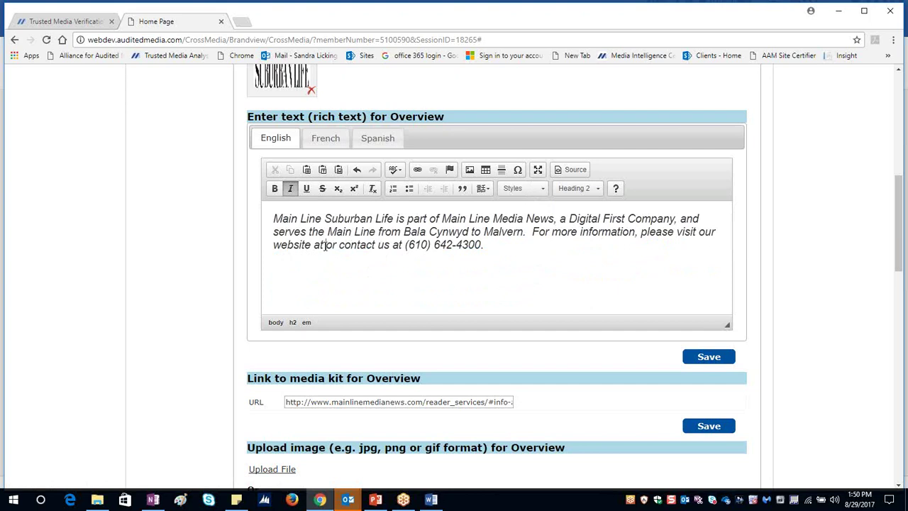
click(417, 172)
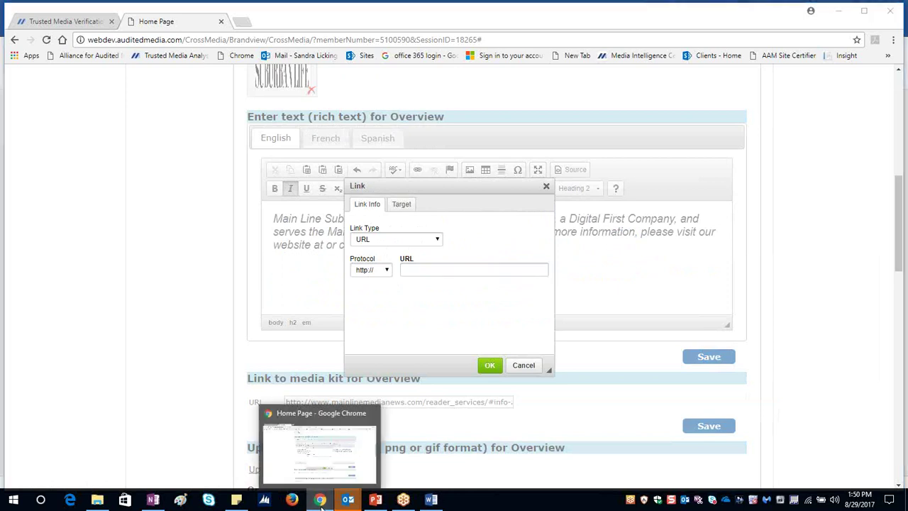
key(alt+Tab)
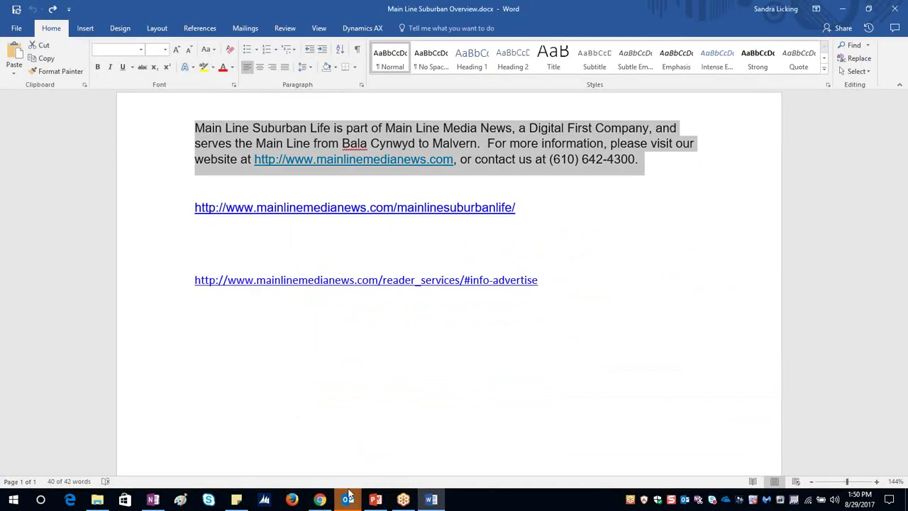
click(320, 500)
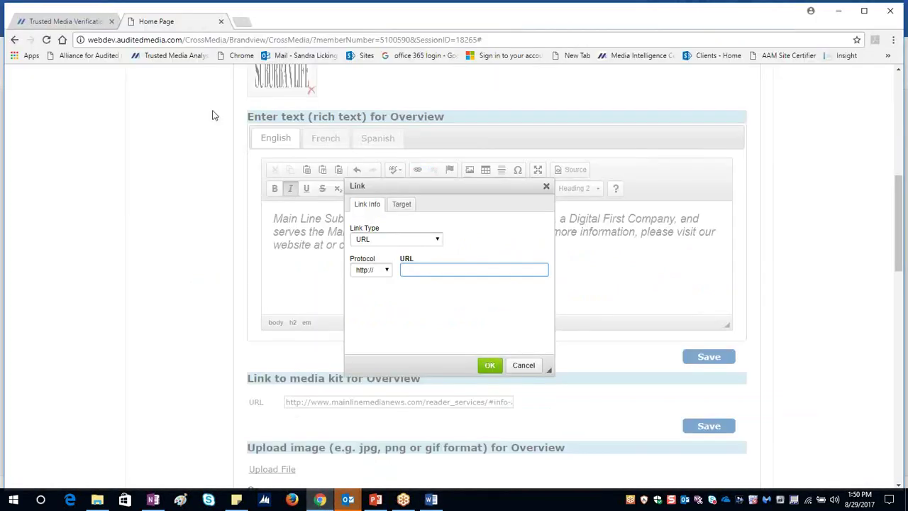
click(242, 22)
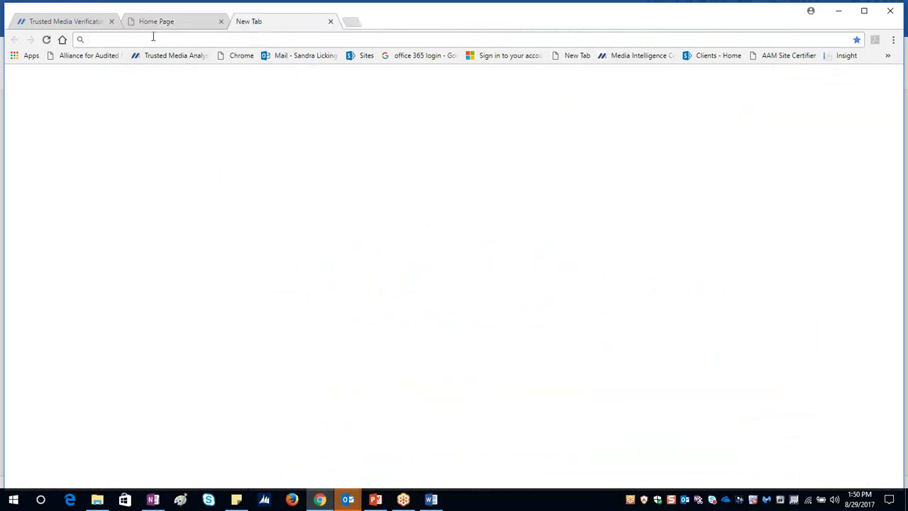
text(mai)
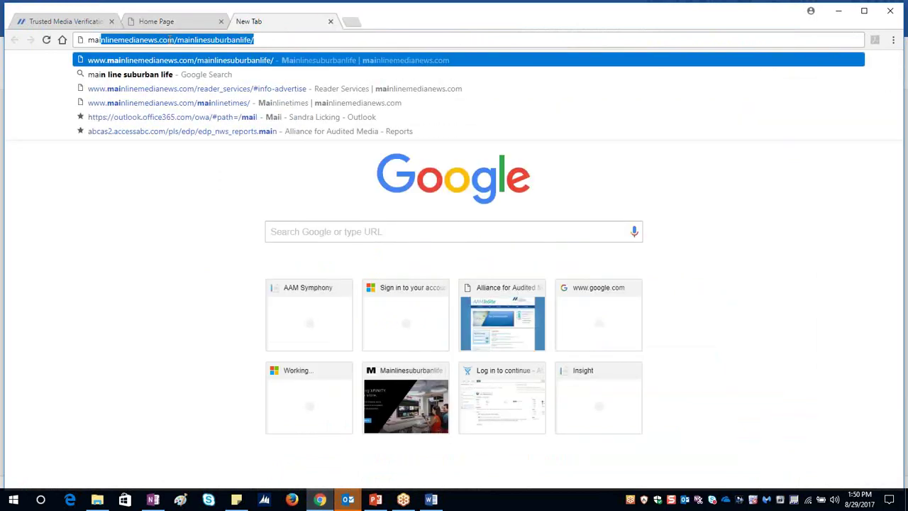
click(118, 60)
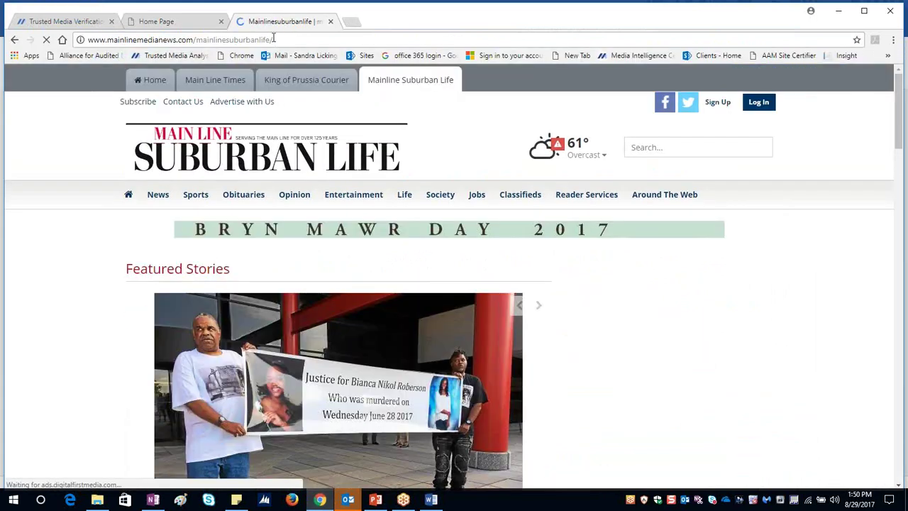
drag(278, 39, 85, 37)
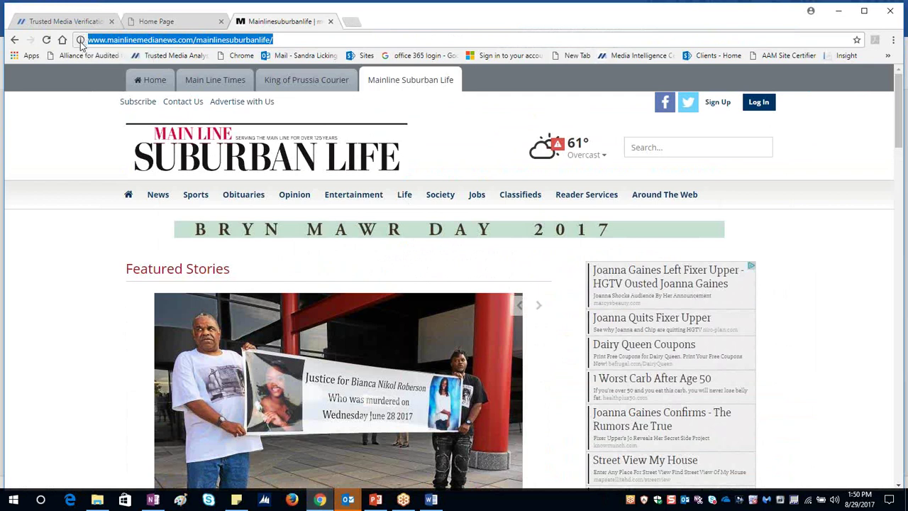
right_click(100, 42)
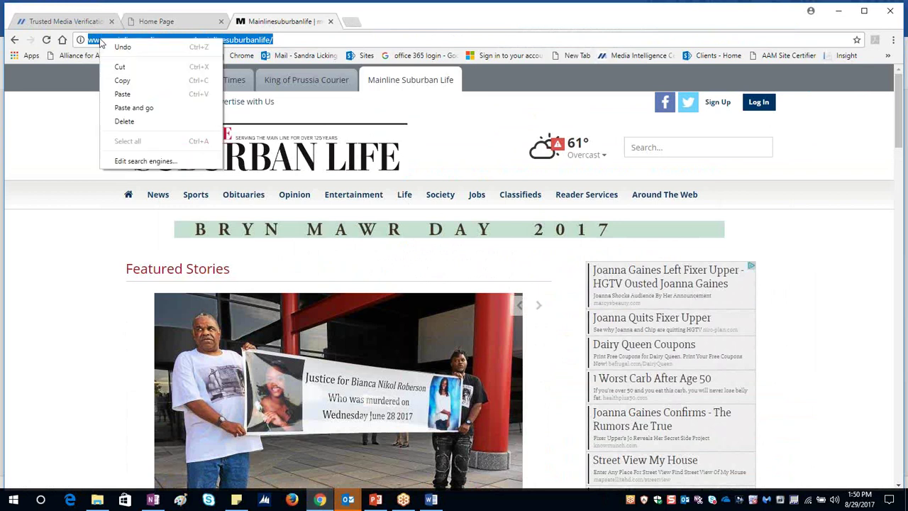
click(320, 500)
click(320, 501)
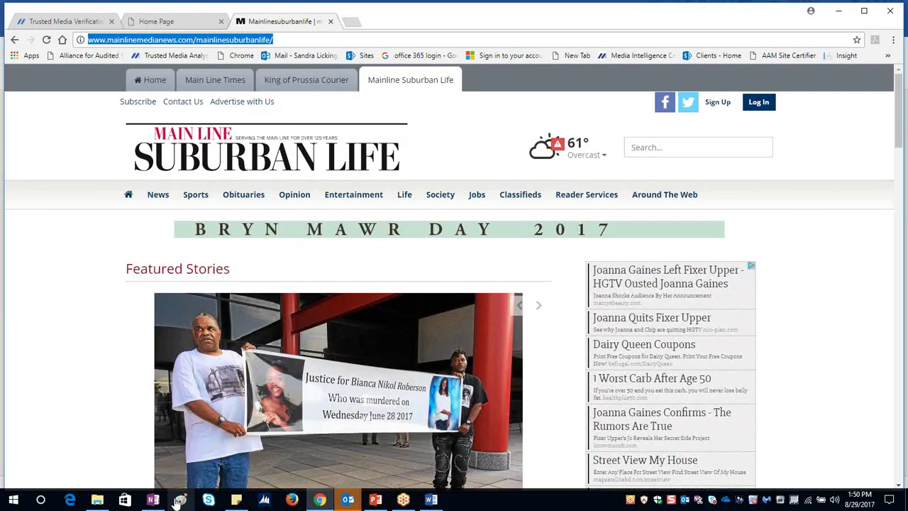
click(182, 25)
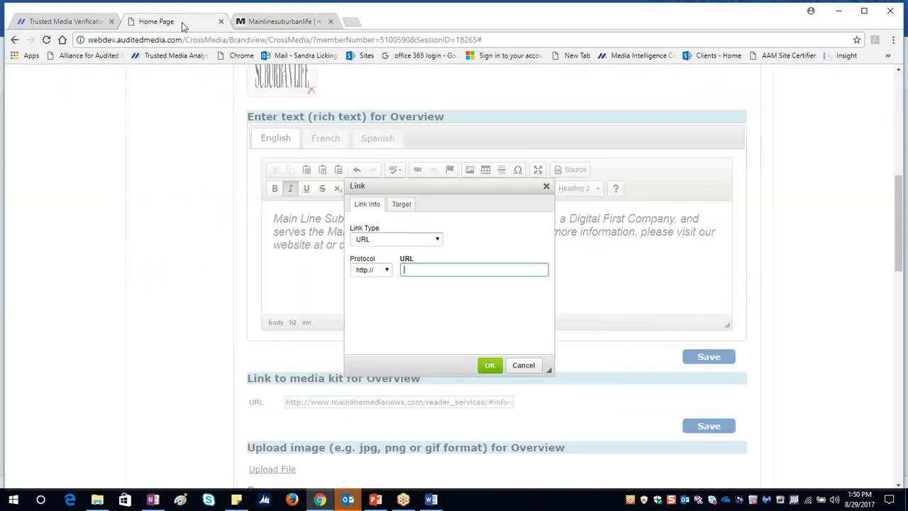
right_click(419, 275)
click(418, 271)
key(ctrl+v)
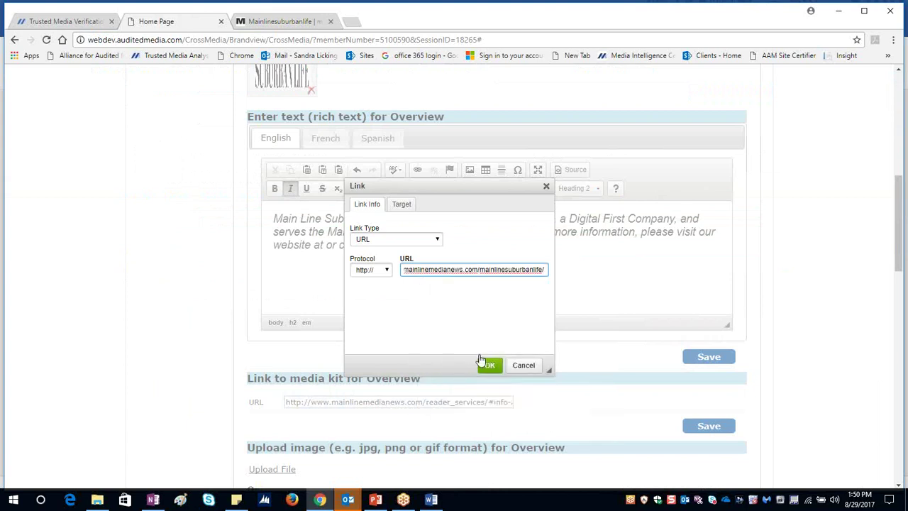
click(487, 364)
click(447, 283)
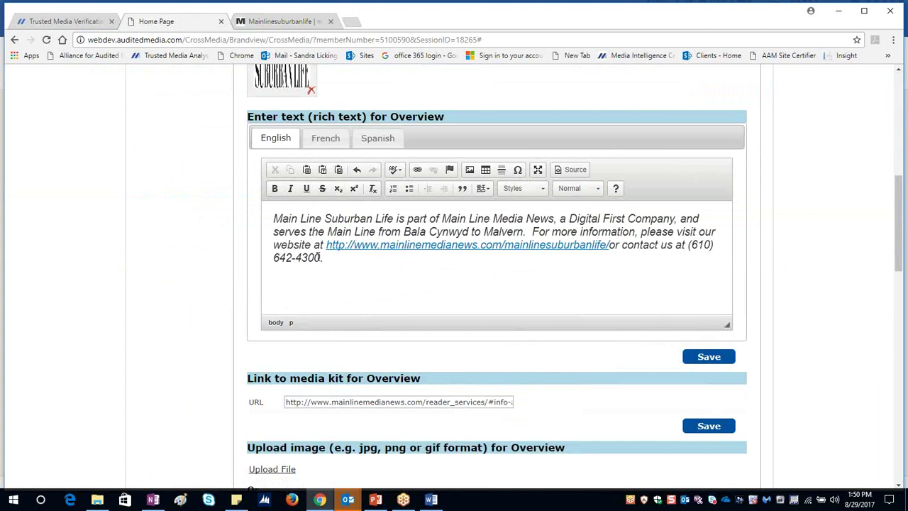
Save the English rich text for the Overview section
scroll(336, 269, down, 1)
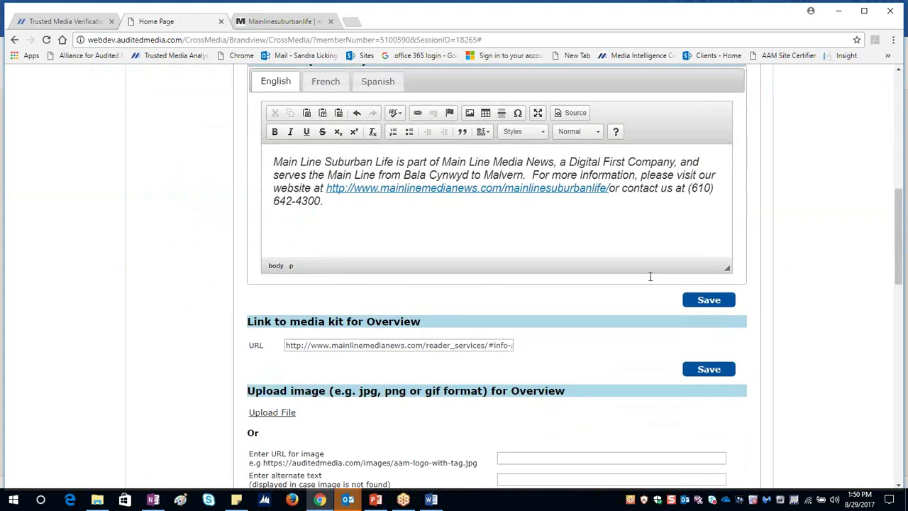
click(705, 302)
click(562, 251)
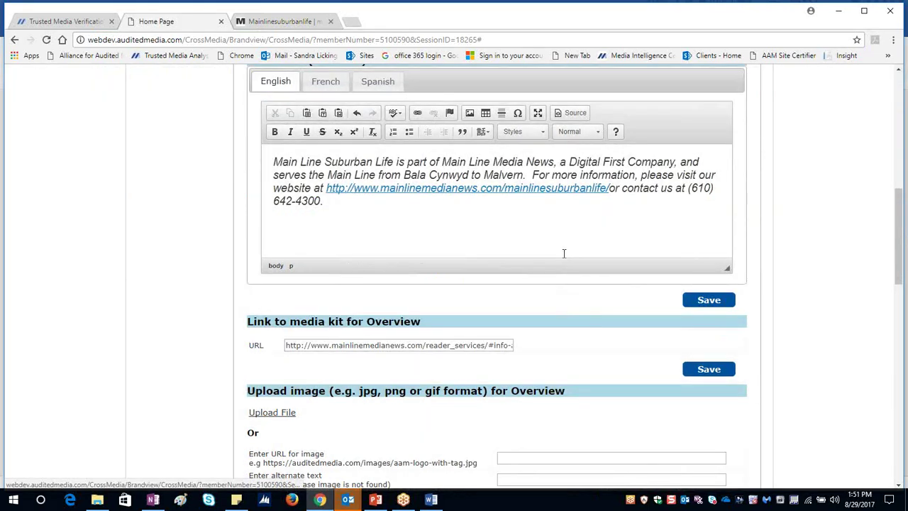
On the Main Line Suburban Life site, open Advertise With Us from Reader Services and select the page's address
scroll(564, 254, down, 2)
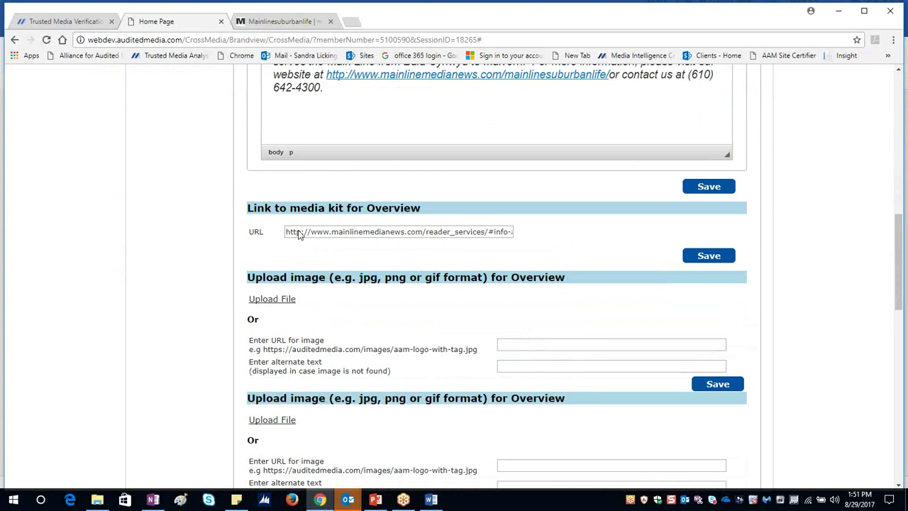
click(268, 23)
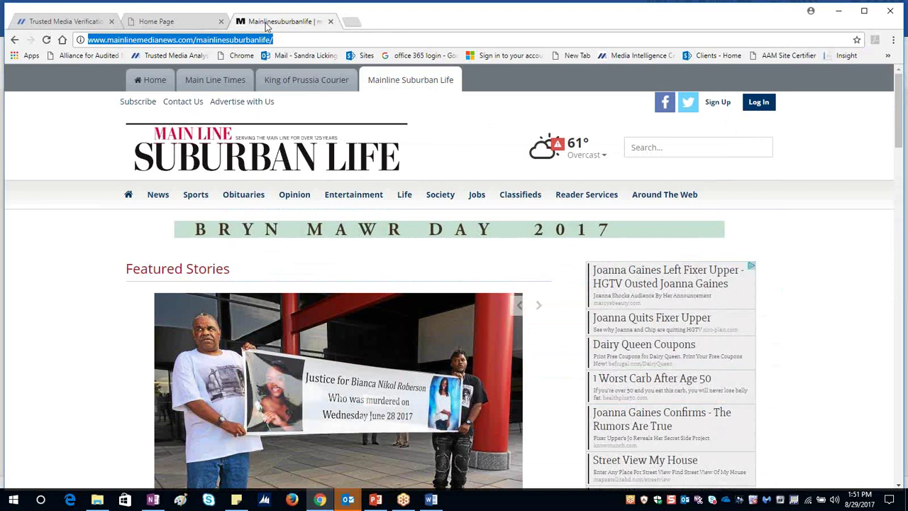
mouse_move(579, 199)
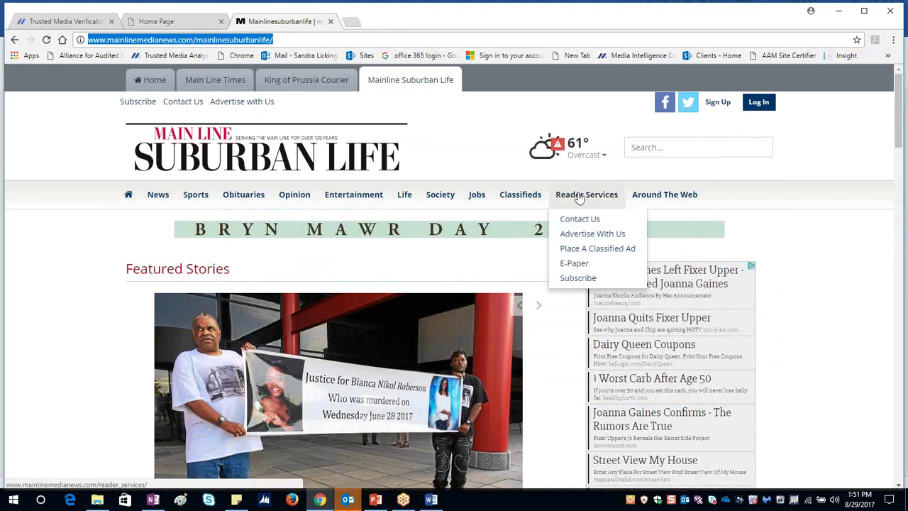
click(587, 240)
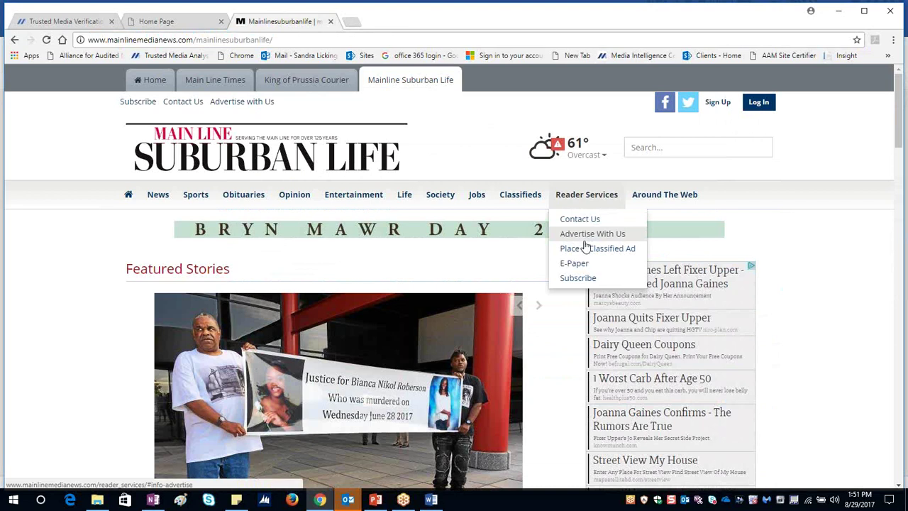
click(582, 238)
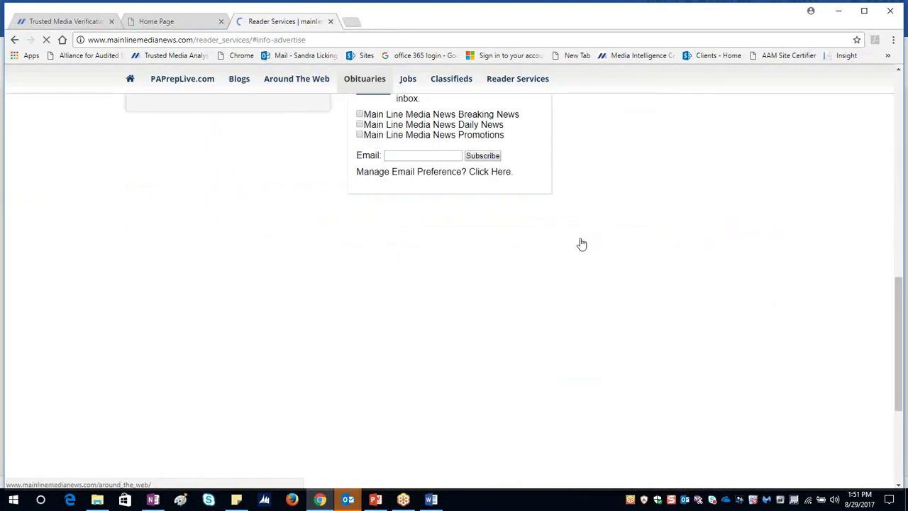
drag(308, 40, 80, 41)
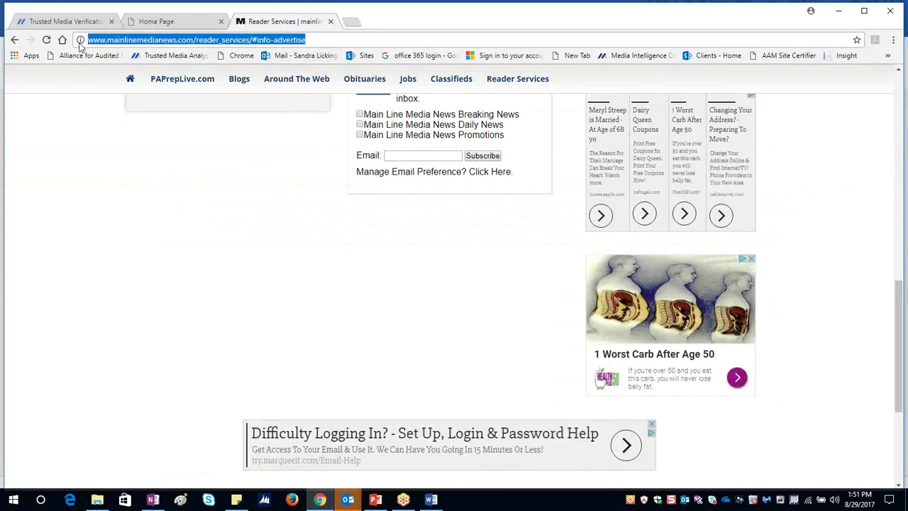
right_click(149, 42)
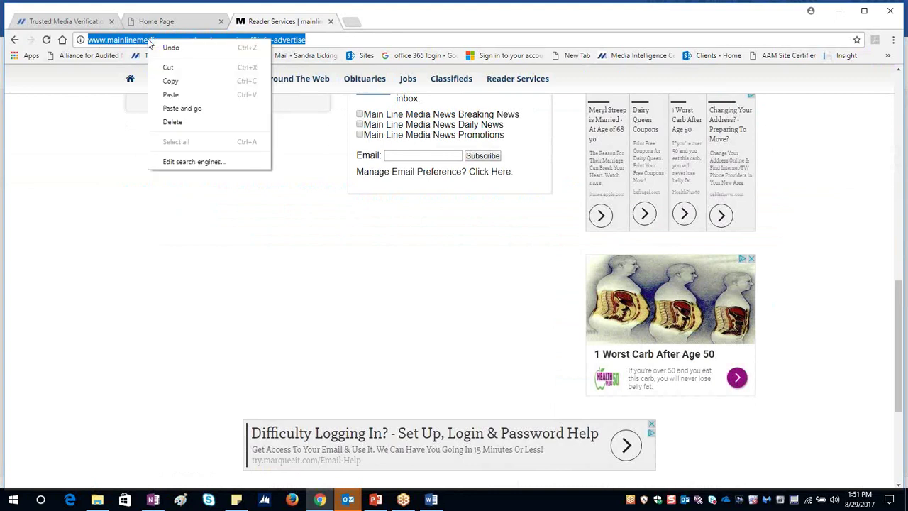
click(98, 145)
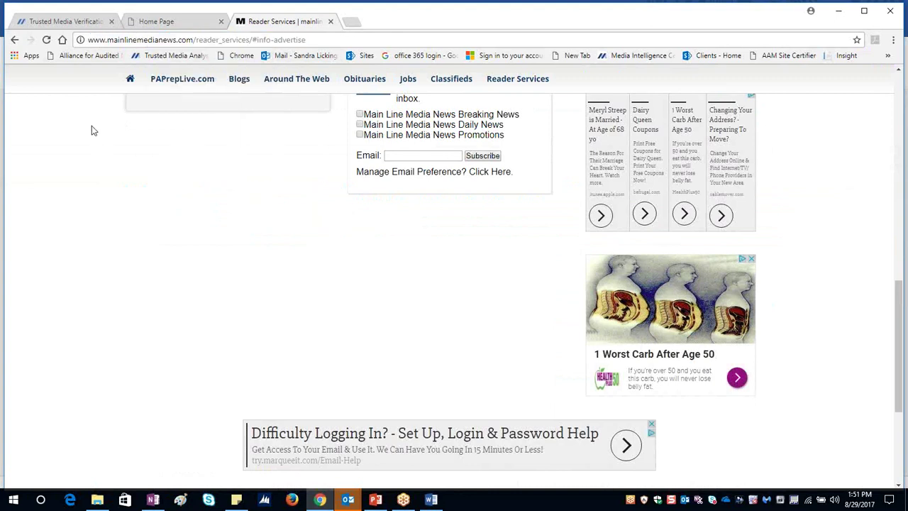
click(175, 22)
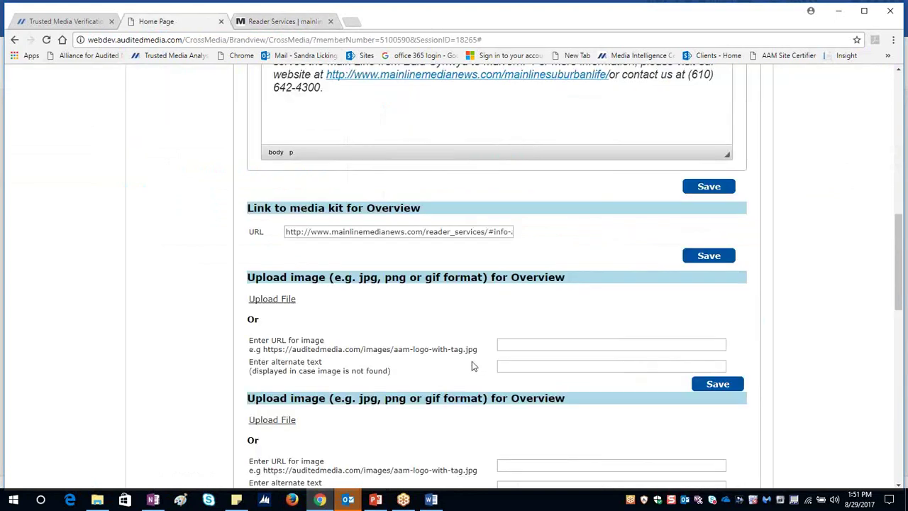
drag(288, 231, 520, 244)
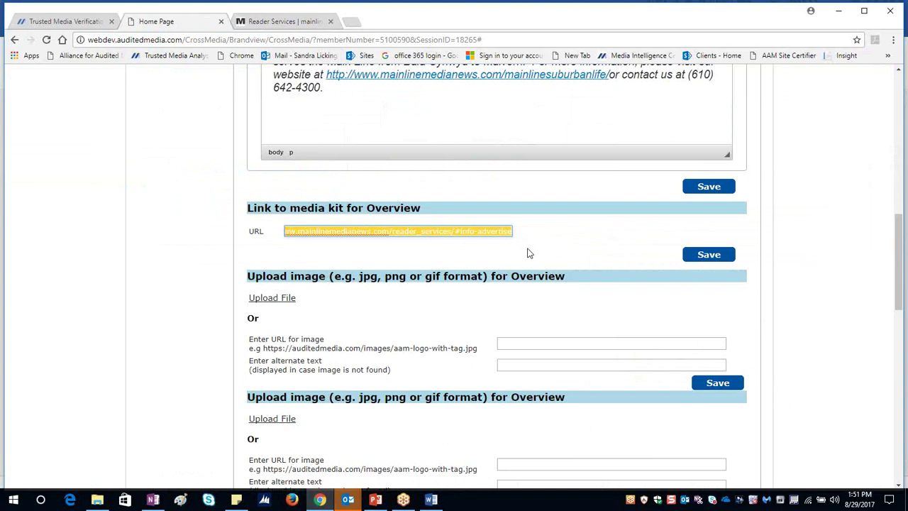
click(575, 261)
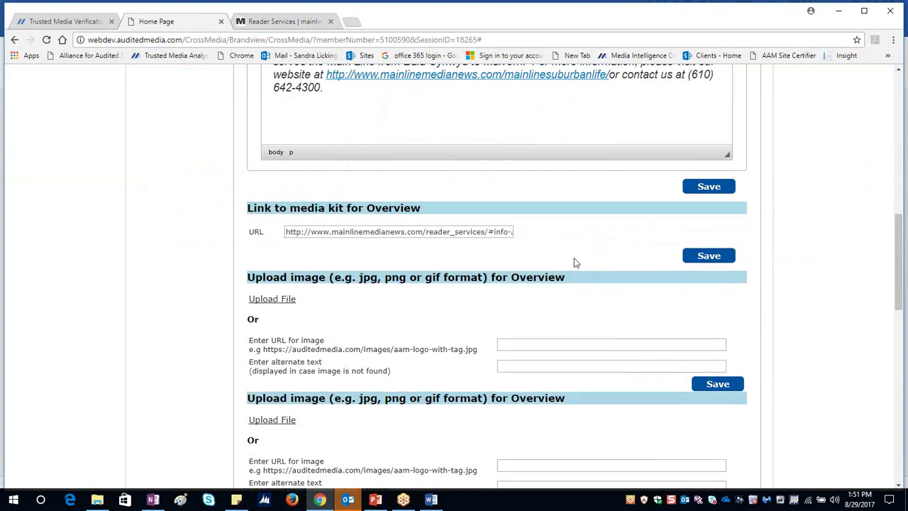
click(700, 260)
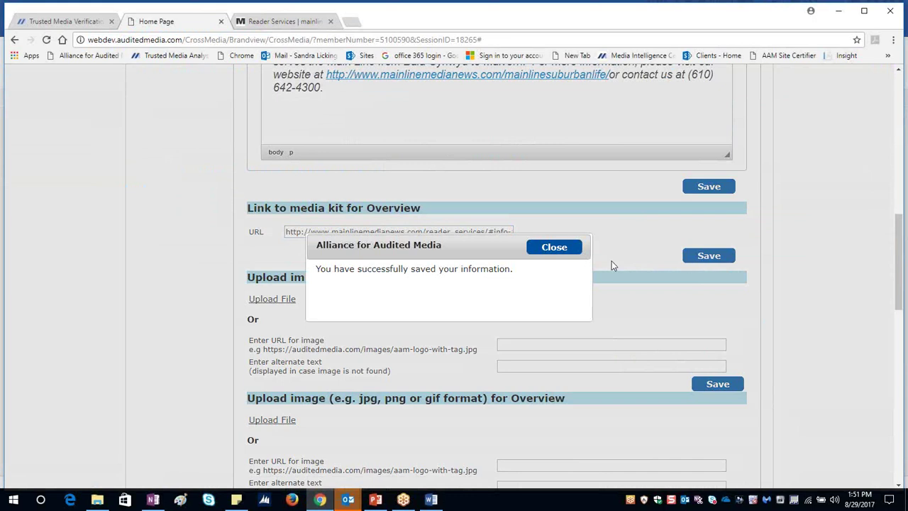
Upload map 2.png from the 5100590 Main Line Sub Life folder to the first empty image section of the Overview
click(554, 248)
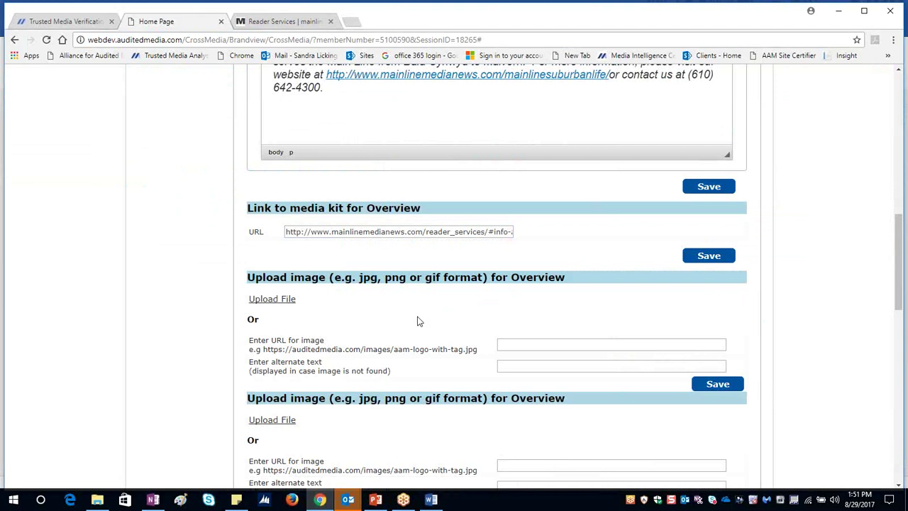
scroll(417, 321, down, 2)
scroll(418, 322, down, 1)
scroll(417, 322, up, 2)
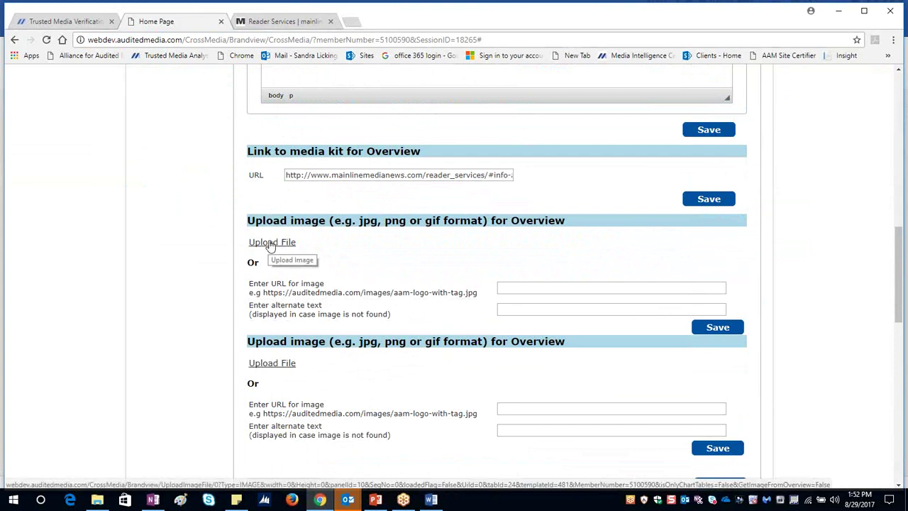
scroll(270, 245, down, 1)
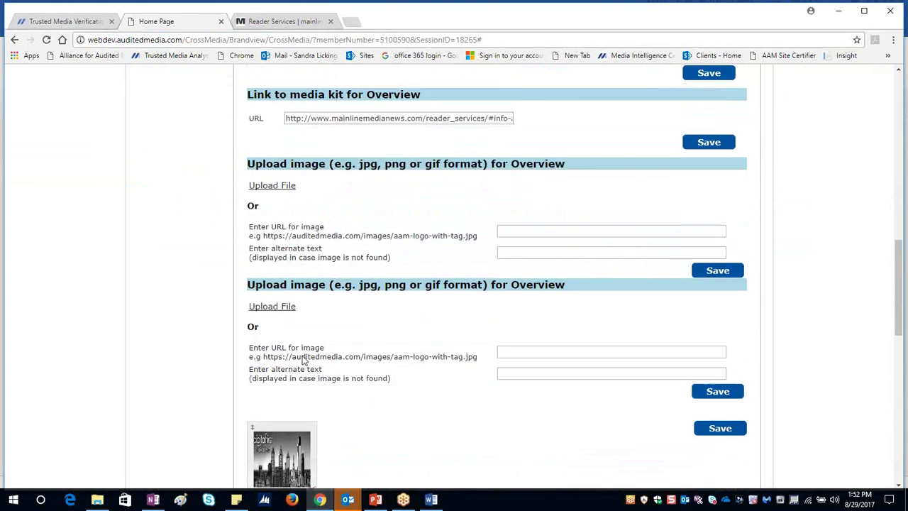
scroll(303, 360, down, 4)
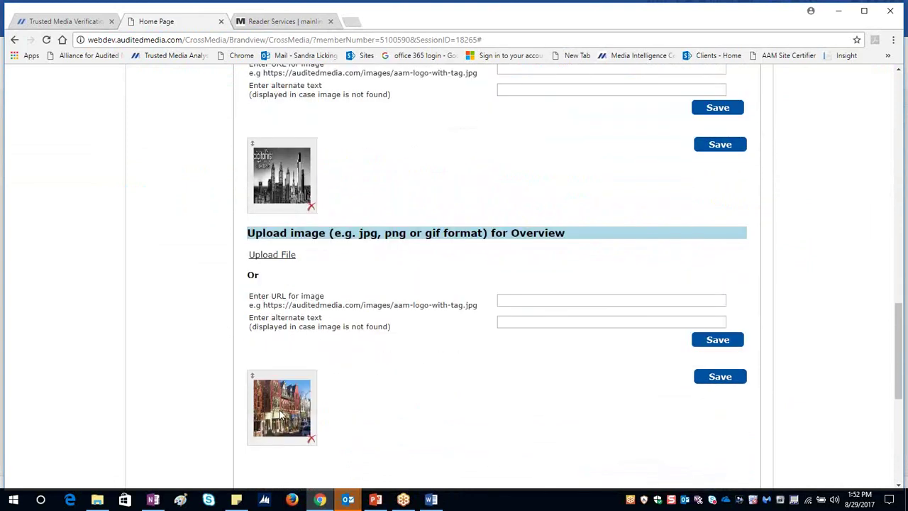
scroll(280, 413, up, 5)
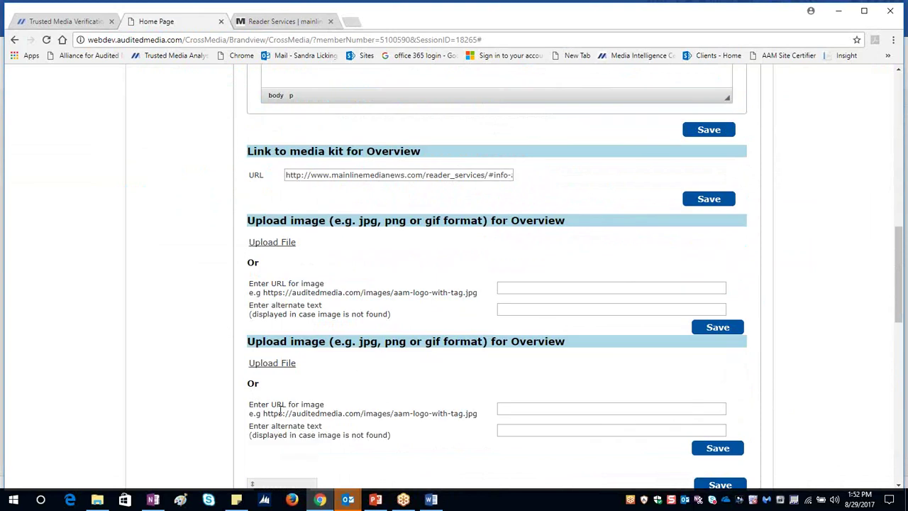
click(280, 244)
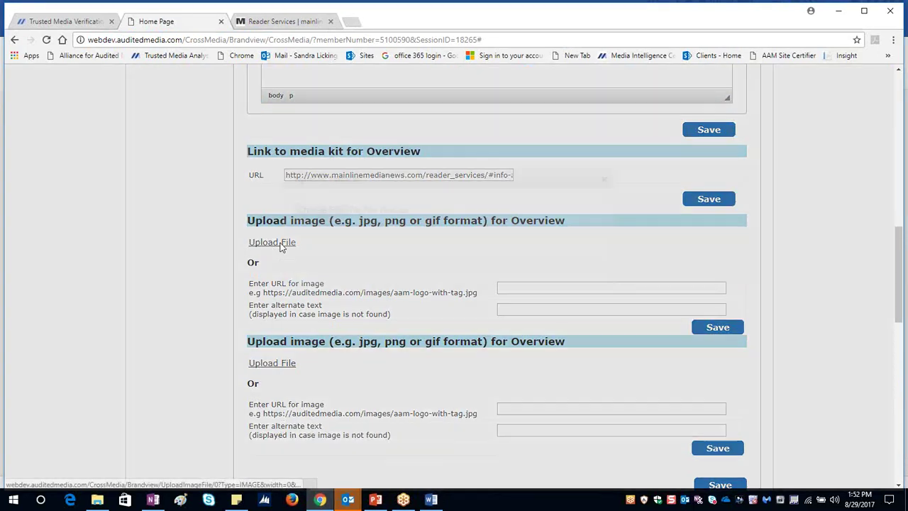
click(306, 263)
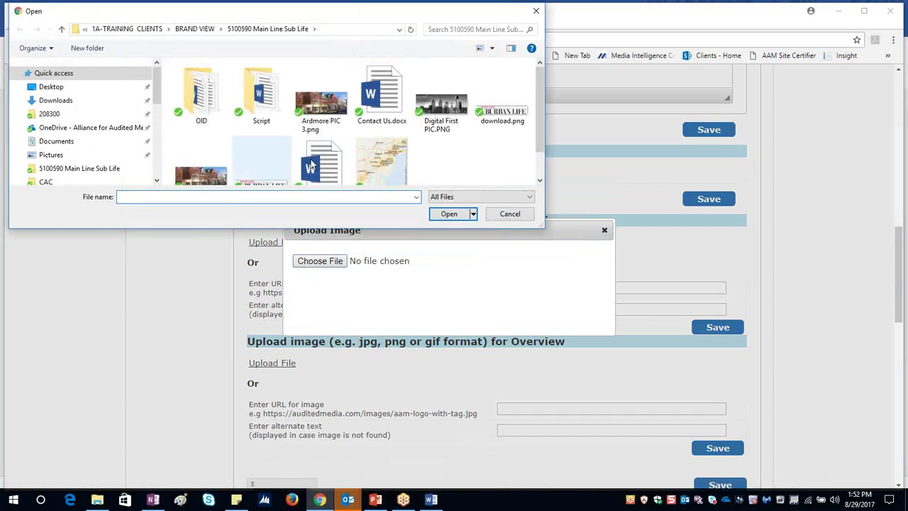
click(389, 156)
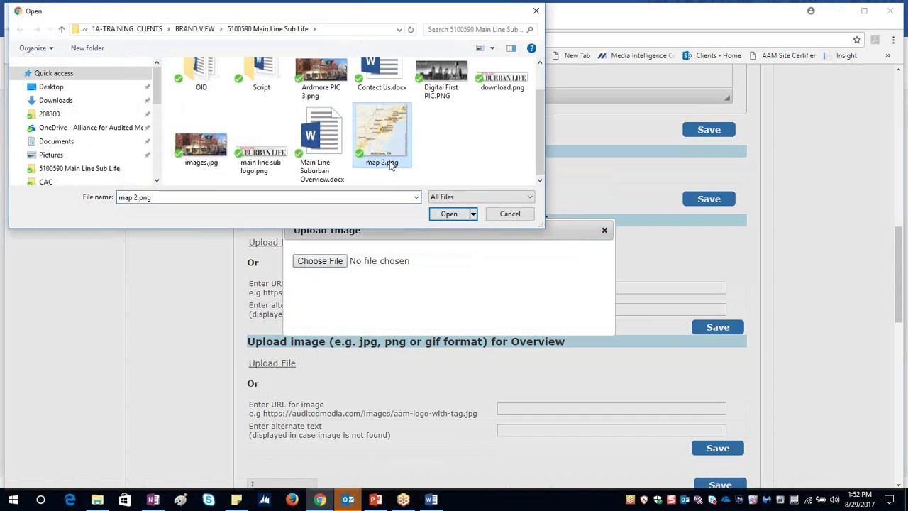
click(437, 213)
click(497, 265)
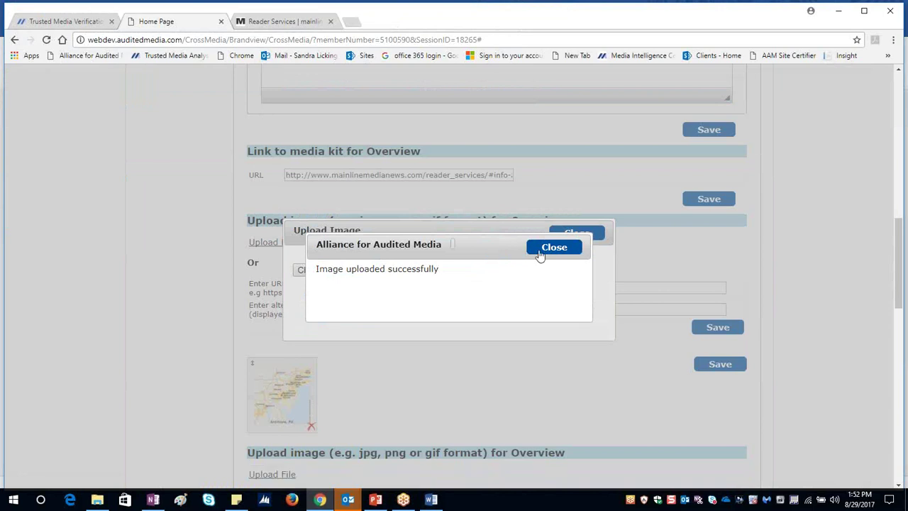
click(540, 250)
click(575, 236)
Save the uploaded map image in the Overview's first image section
scroll(590, 320, down, 2)
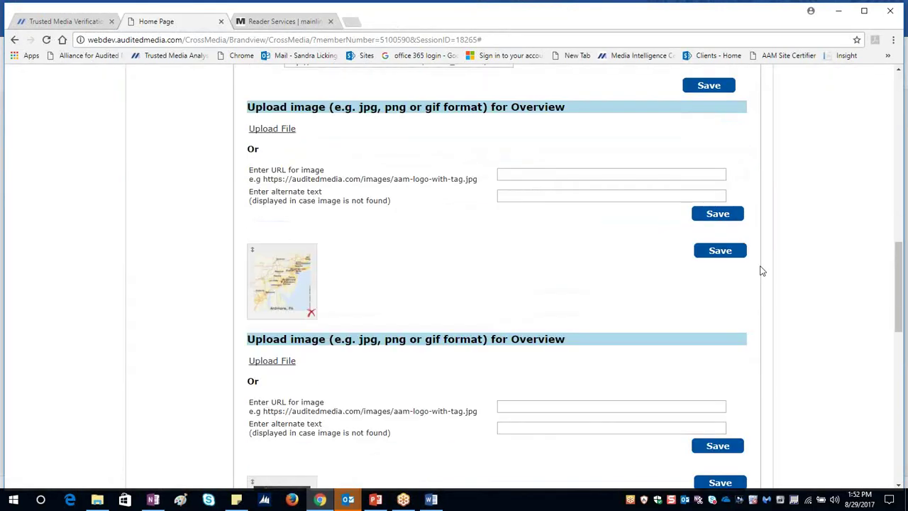
click(720, 250)
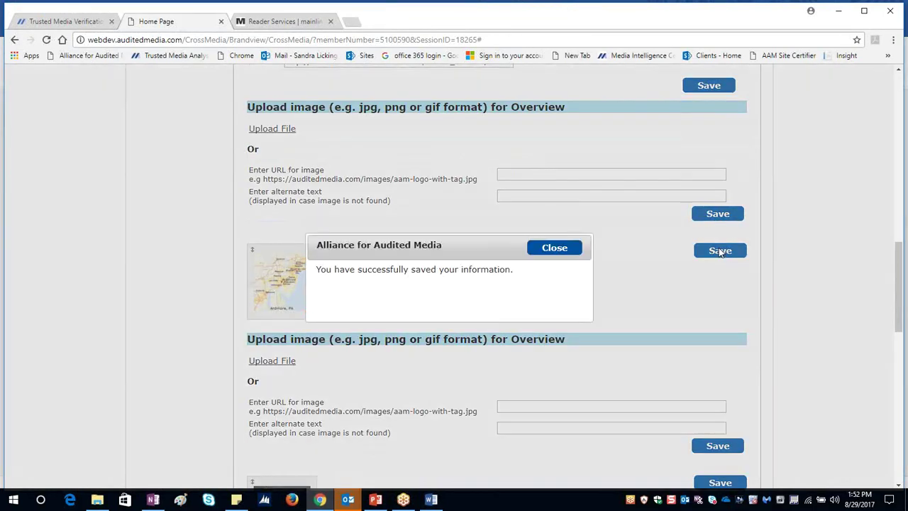
click(548, 252)
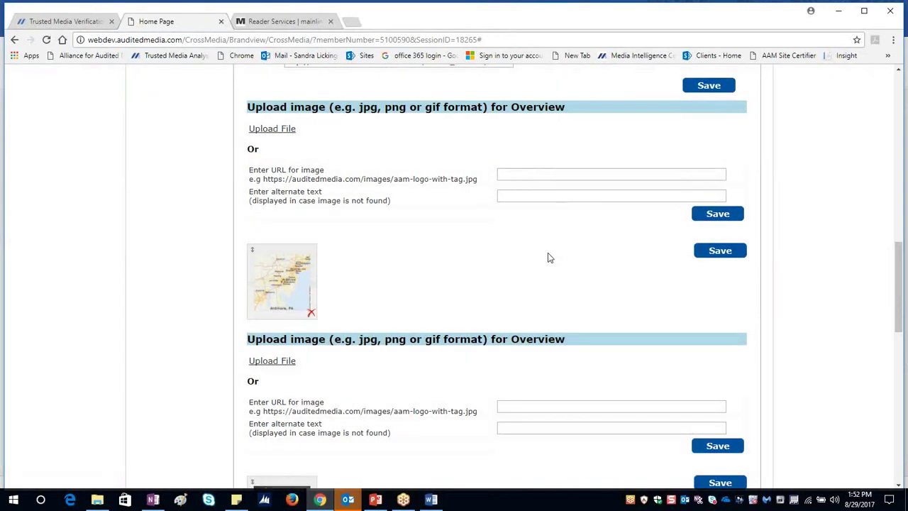
Check the remaining Overview content and open a preview of the Brand View profile from Preview / Publish Profile
scroll(546, 259, down, 1)
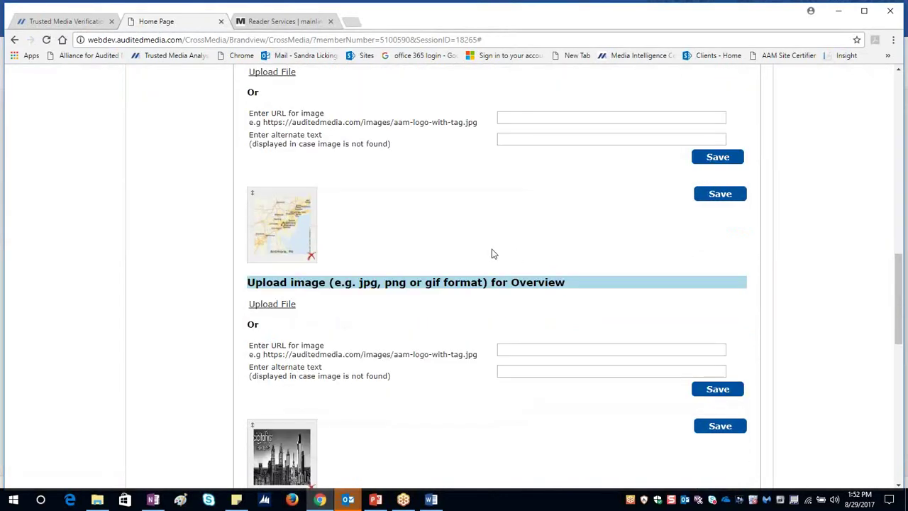
scroll(494, 254, down, 3)
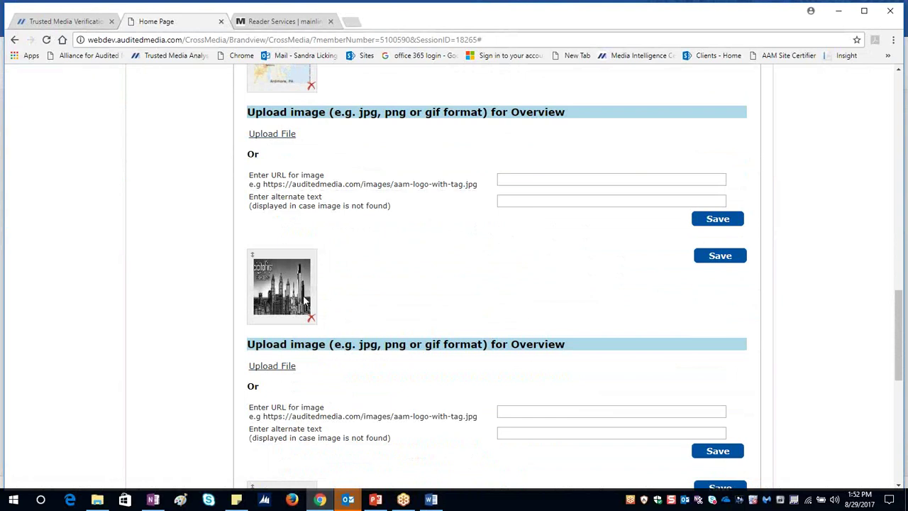
scroll(304, 300, down, 2)
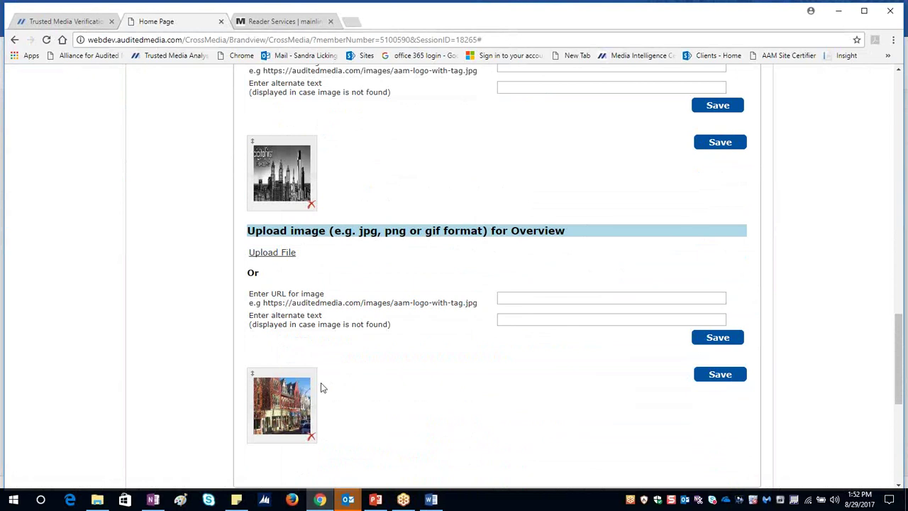
scroll(454, 329, up, 6)
scroll(449, 332, up, 3)
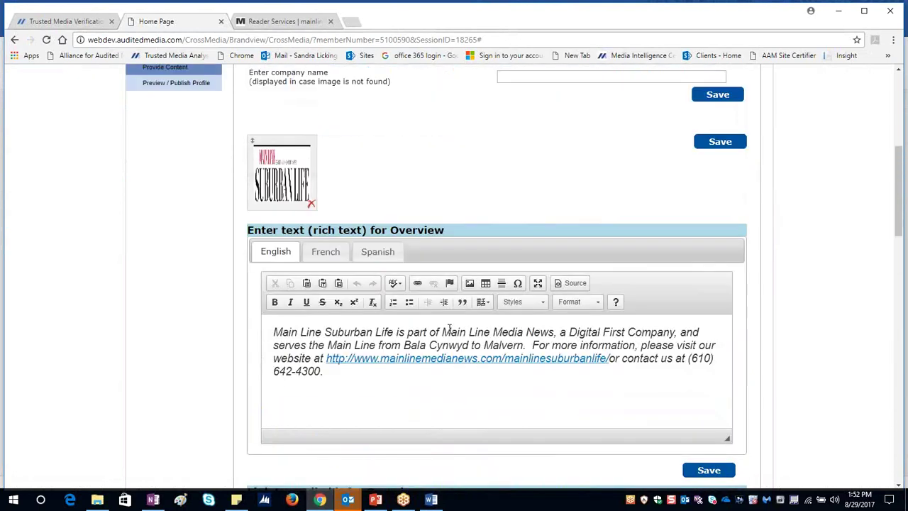
scroll(447, 331, up, 3)
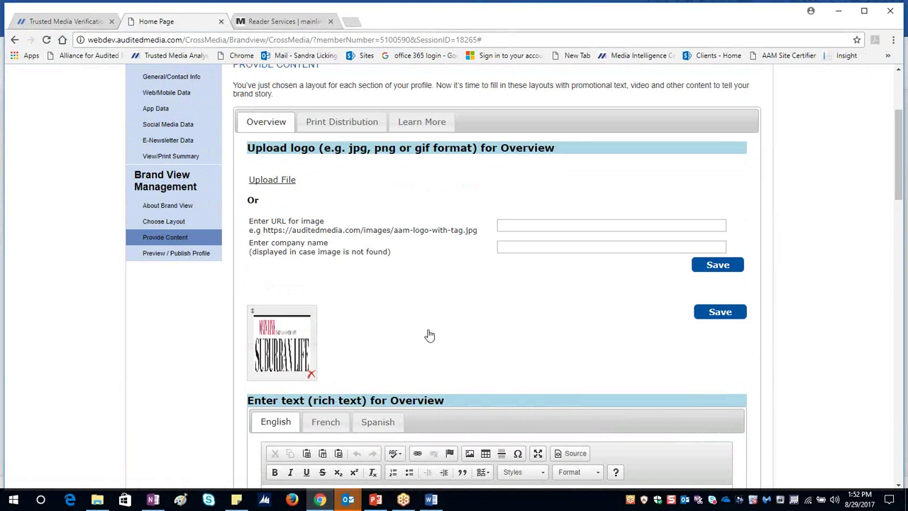
click(148, 258)
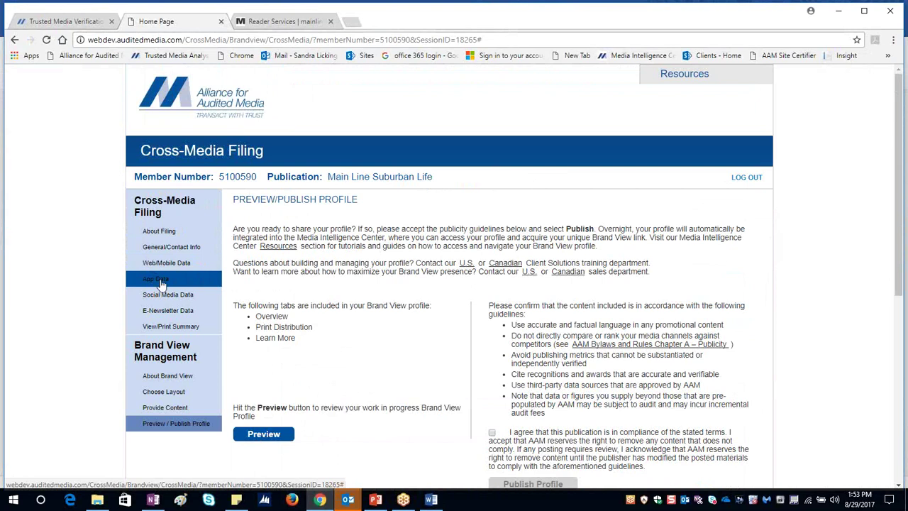
click(265, 435)
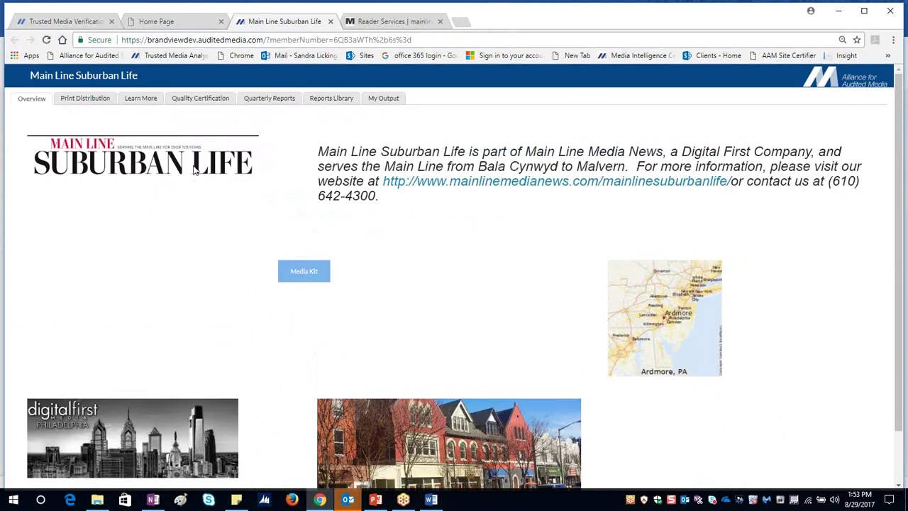
Test the Media Kit link and the mainlinesuburbanlife website link in the profile preview
click(303, 272)
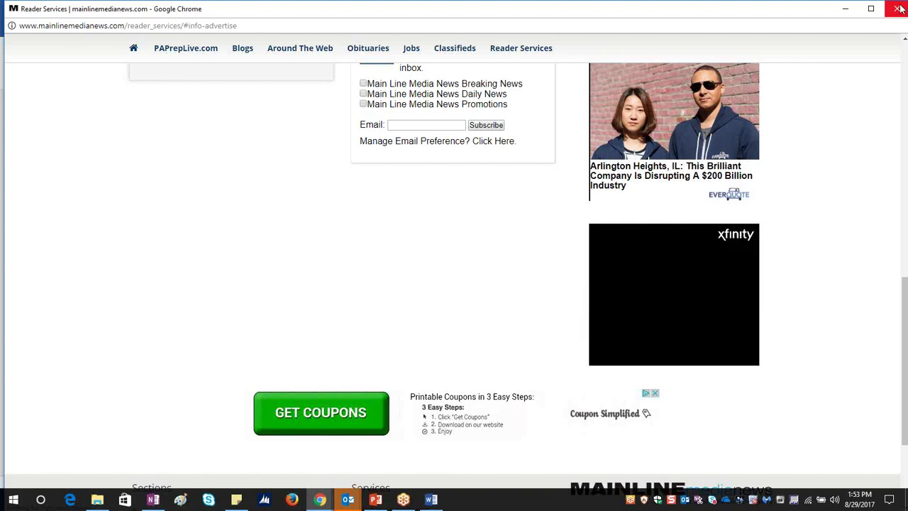
click(897, 8)
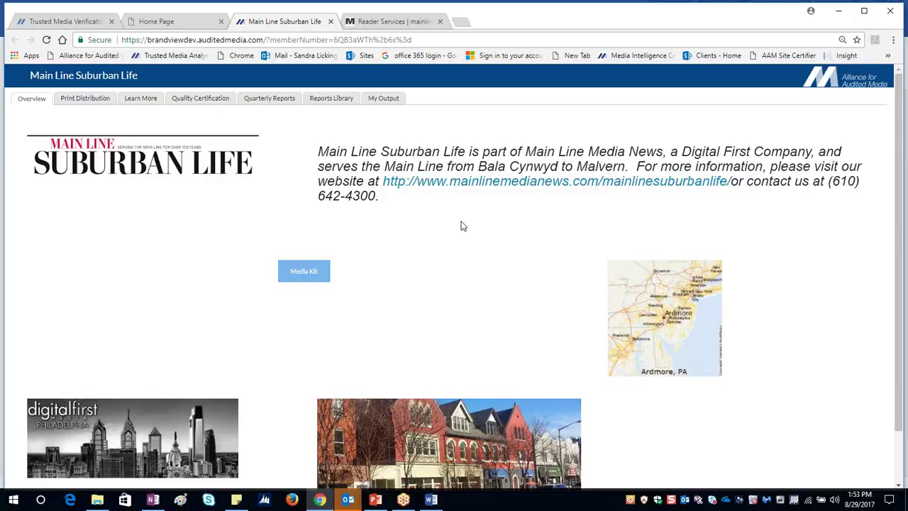
click(535, 187)
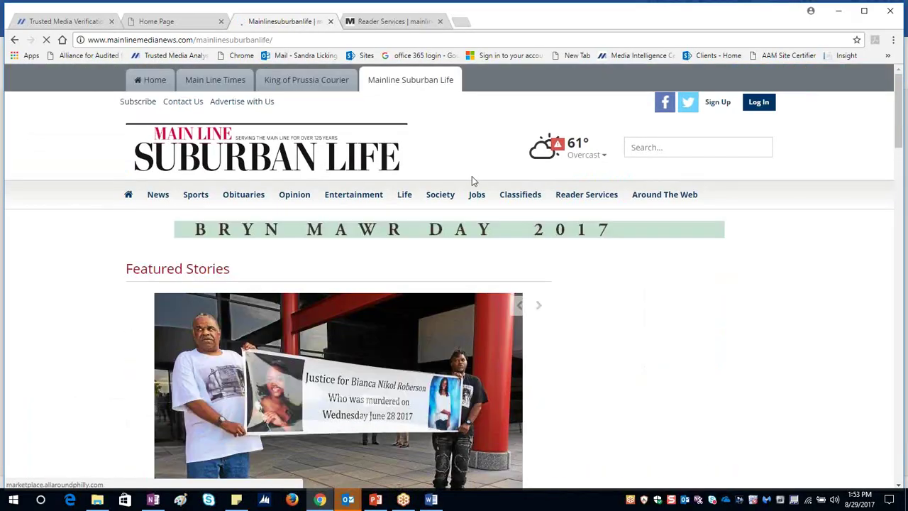
Close the opened website page and preview the profile again to review the Overview's image layout
click(330, 21)
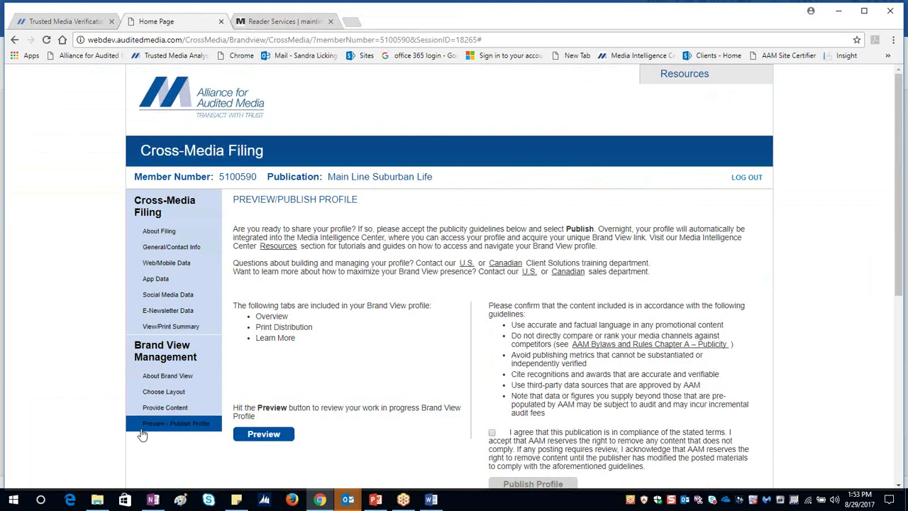
click(287, 437)
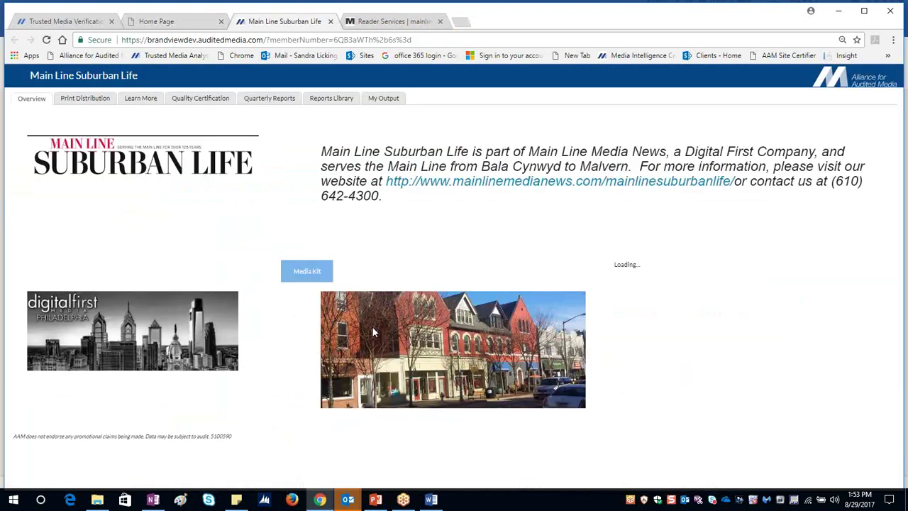
scroll(381, 333, down, 1)
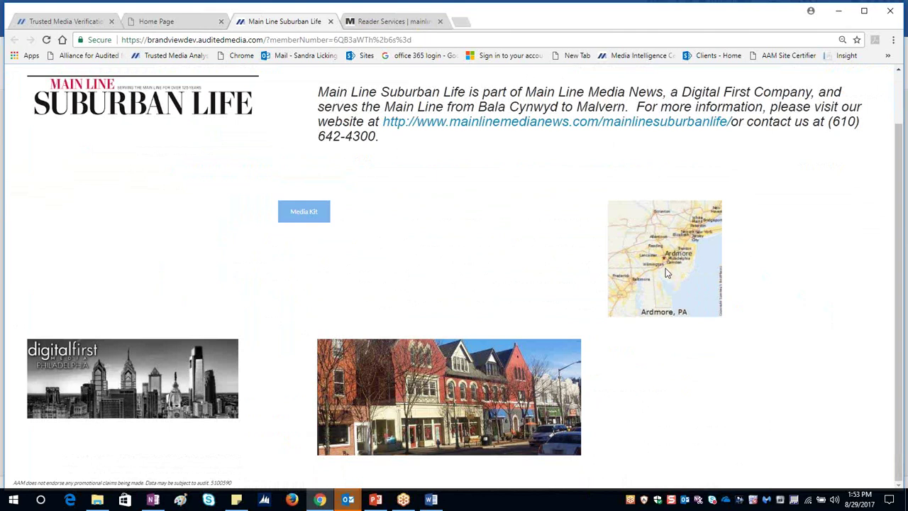
Return to Provide Content on the Home Page tab, remove the map image from the Overview and save the change
click(140, 24)
click(152, 409)
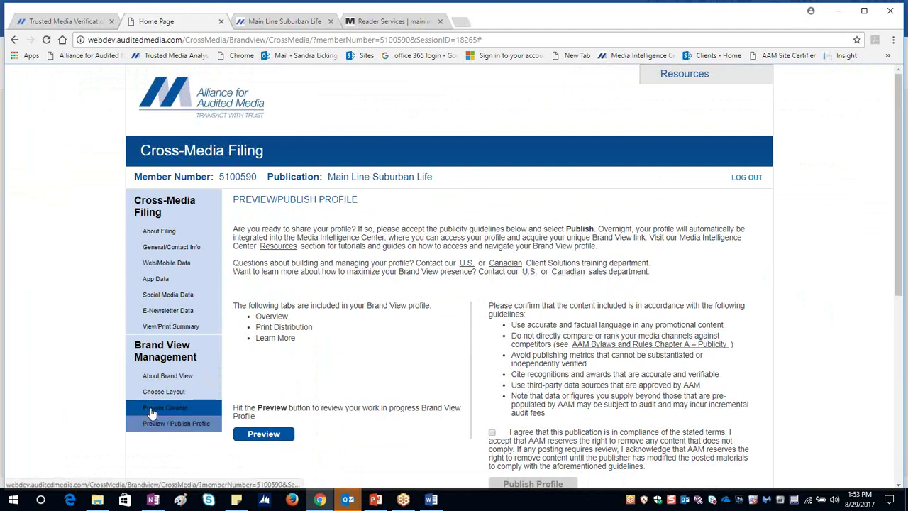
scroll(208, 398, down, 5)
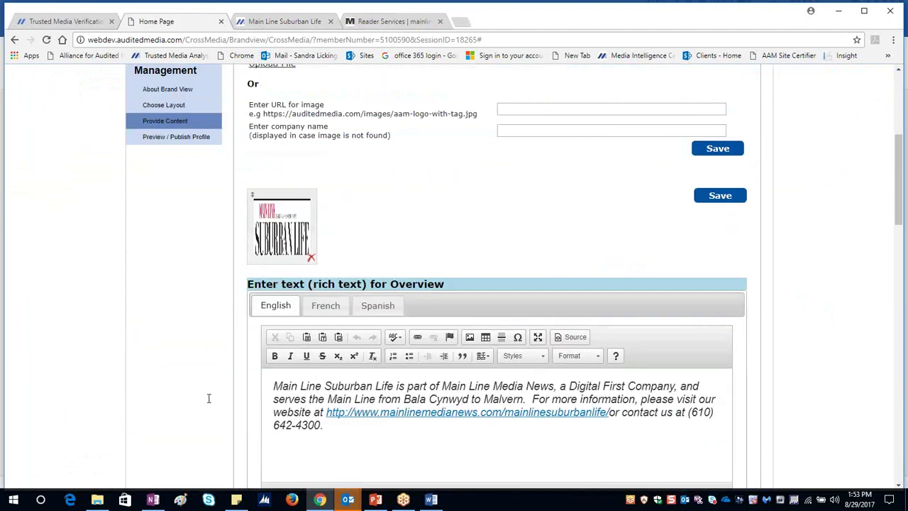
scroll(208, 398, down, 4)
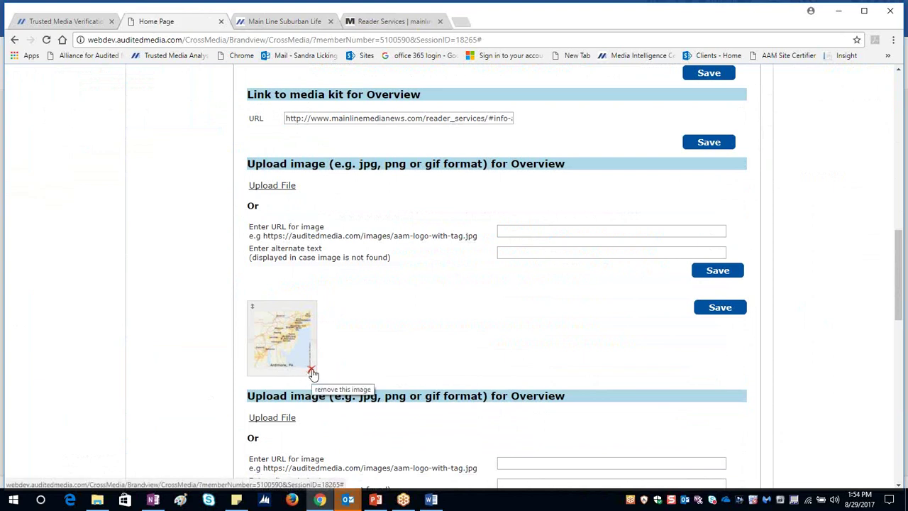
click(312, 370)
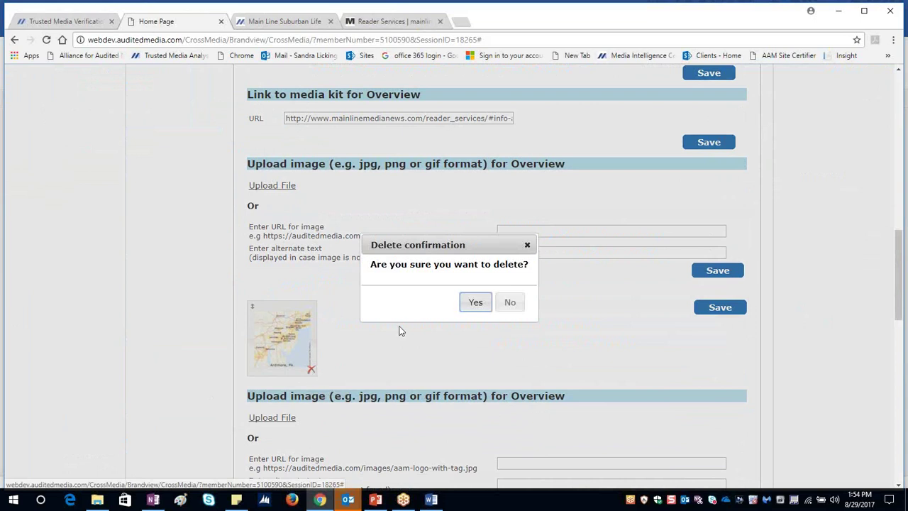
click(475, 305)
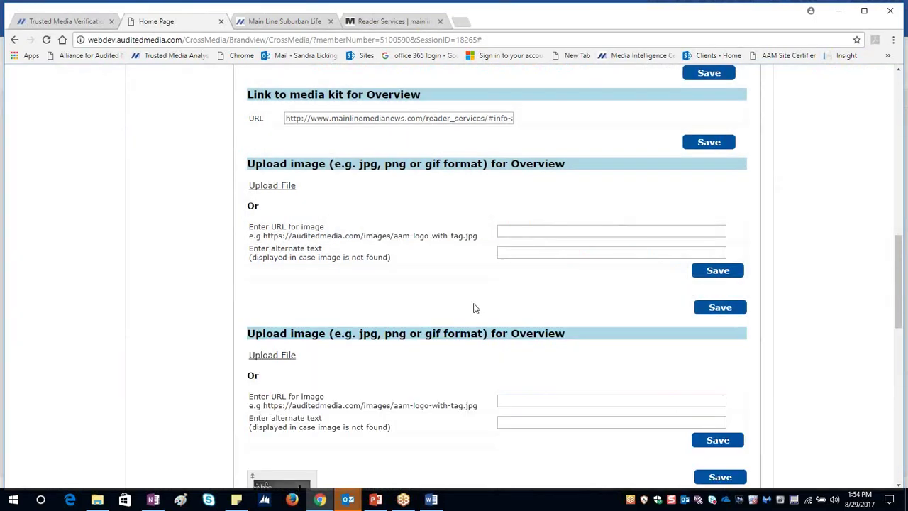
click(706, 318)
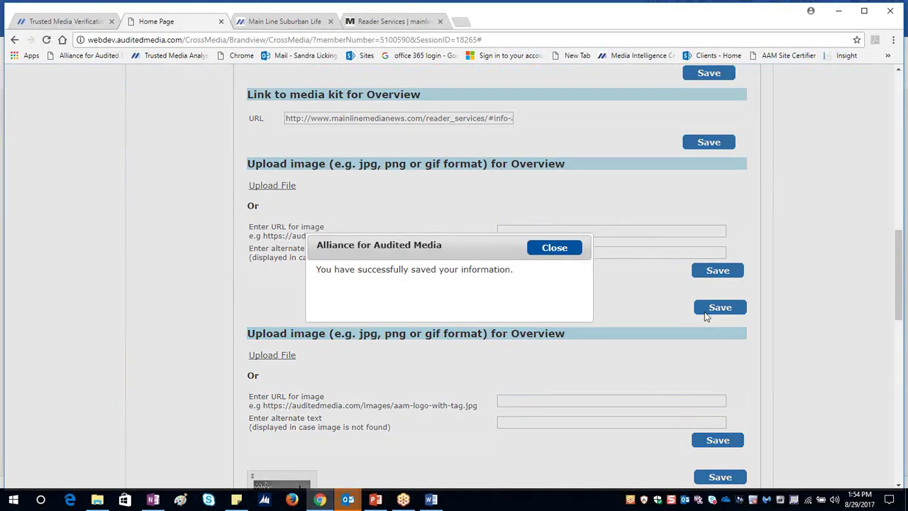
click(540, 248)
Preview the profile again from Preview / Publish Profile to check the Overview without the map, and return to the Home Page tab
scroll(350, 298, up, 15)
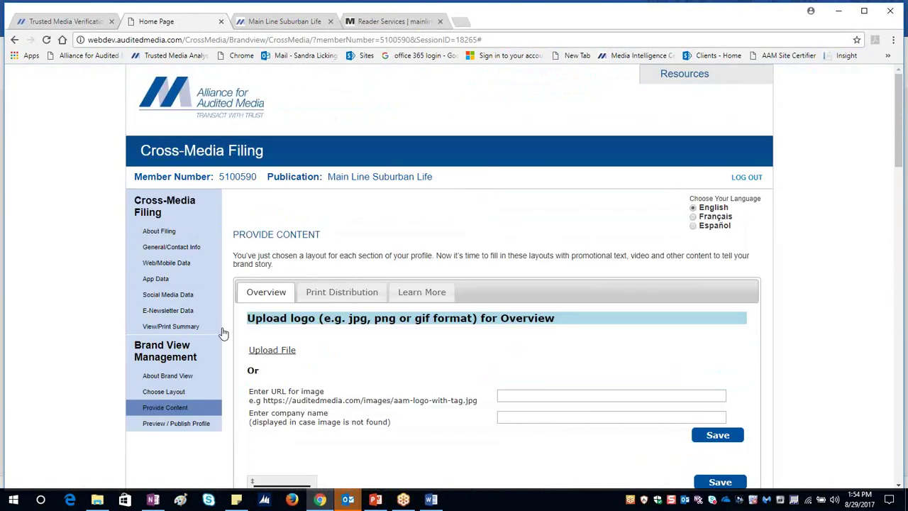
click(160, 423)
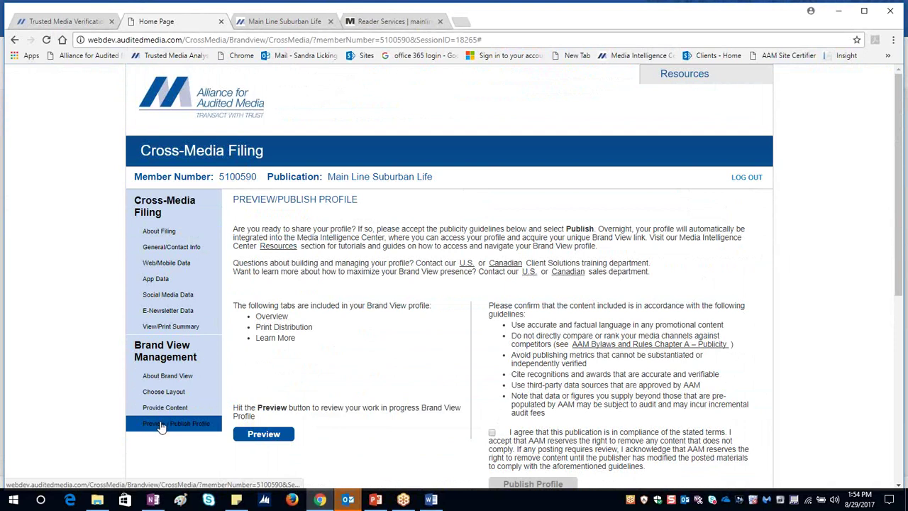
click(259, 434)
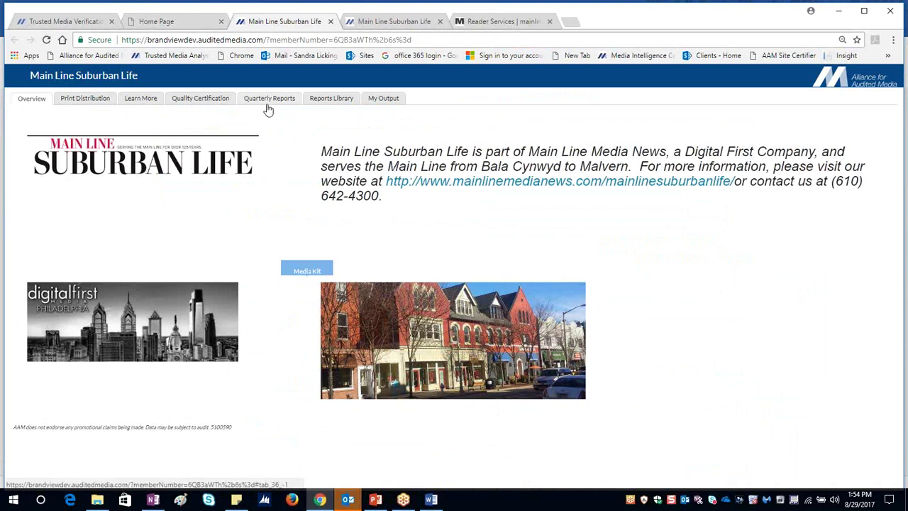
click(158, 24)
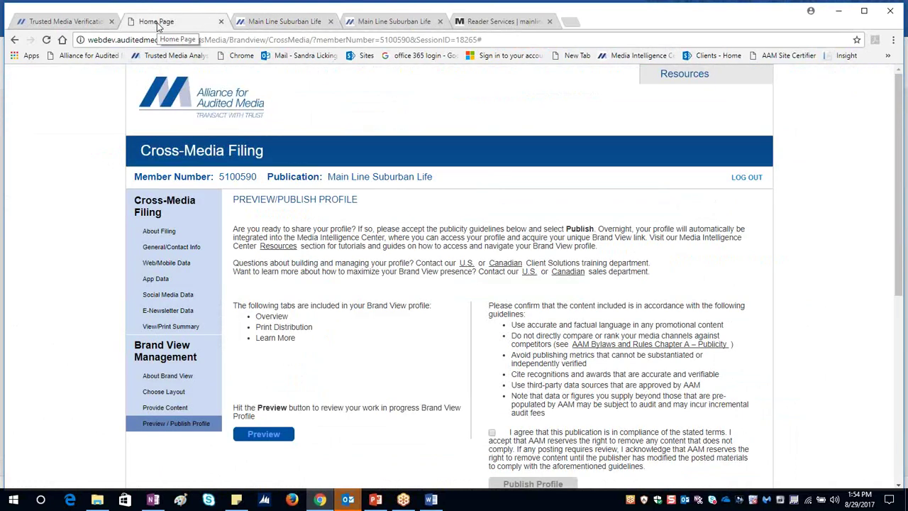
Open the Print Distribution section under Provide Content and review its logo and metrics description
click(158, 411)
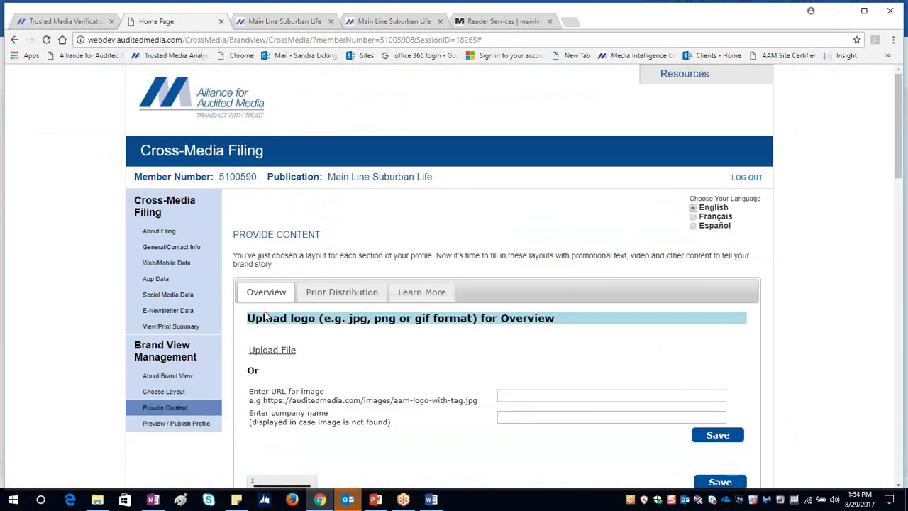
click(316, 300)
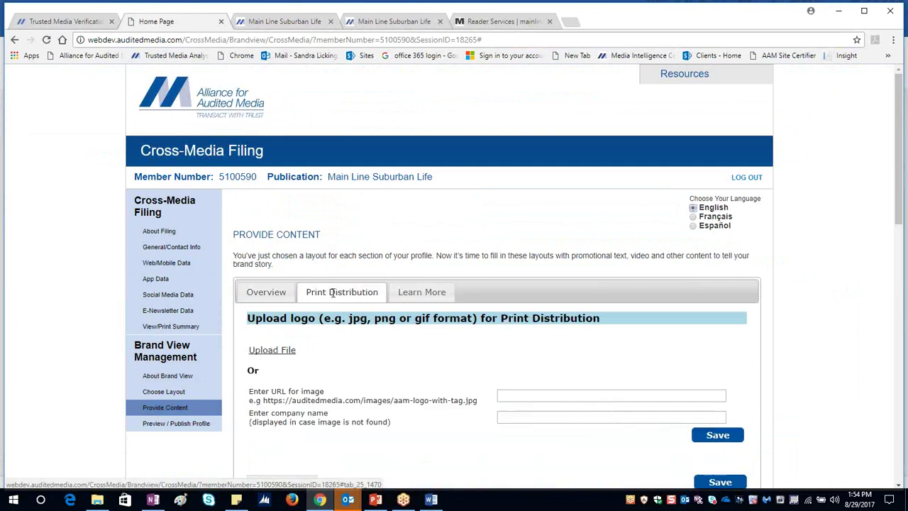
scroll(378, 376, down, 1)
scroll(377, 374, up, 1)
scroll(376, 374, down, 5)
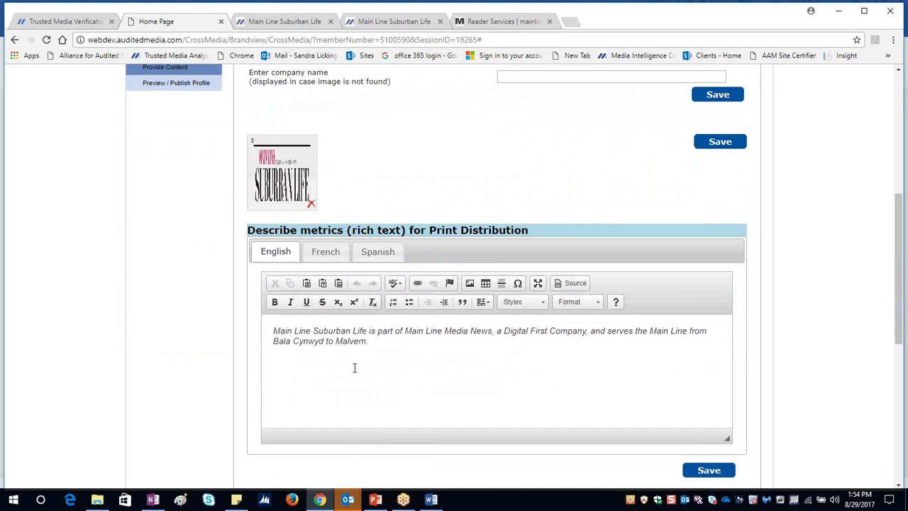
scroll(355, 372, up, 1)
scroll(354, 372, up, 3)
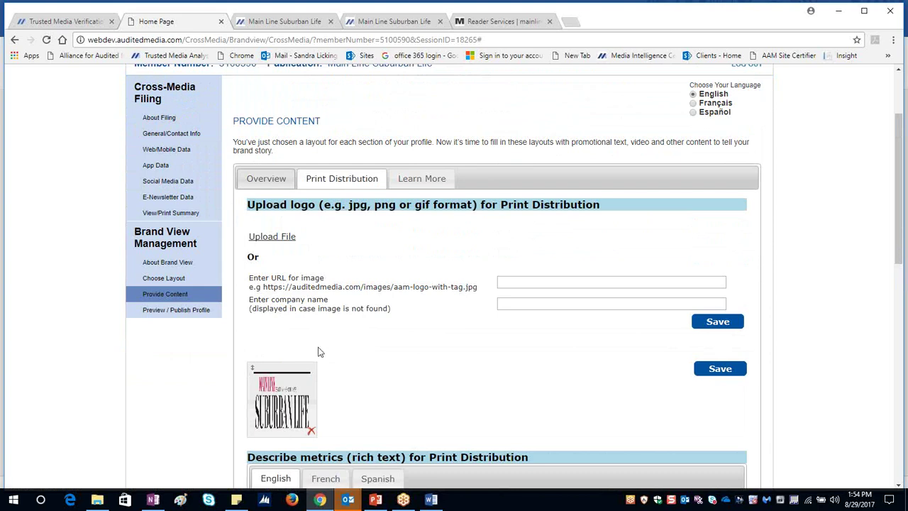
Copy the first sentence of the Overview's English text, from "Main Line Suburban Life" through "Malvern."
click(268, 181)
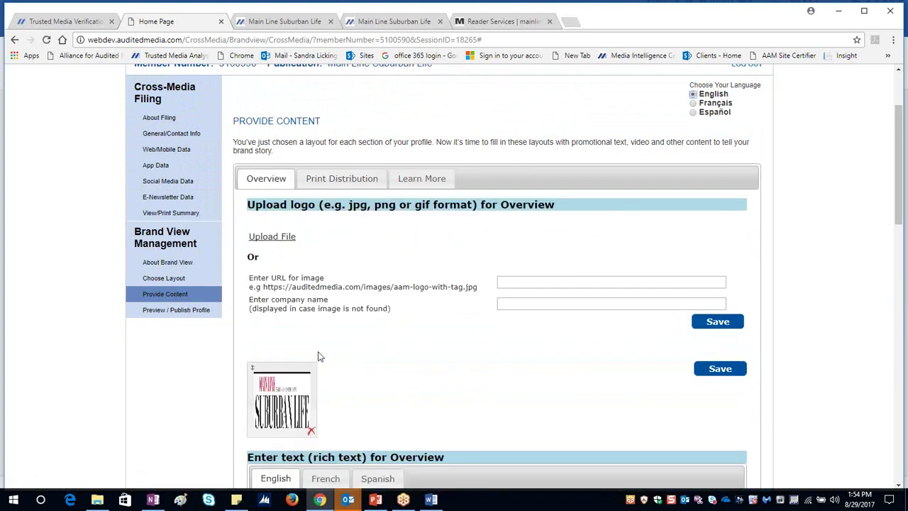
scroll(319, 355, down, 5)
drag(271, 217, 528, 230)
key(ctrl+c)
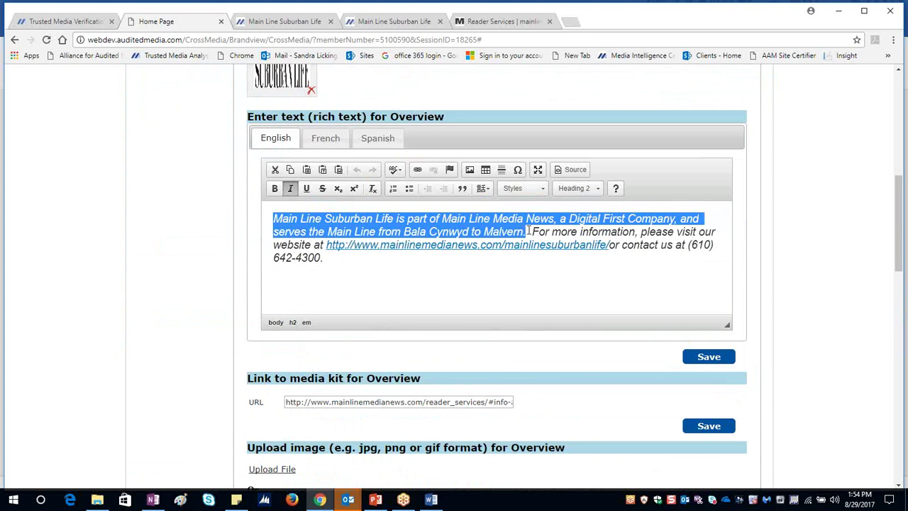
right_click(505, 233)
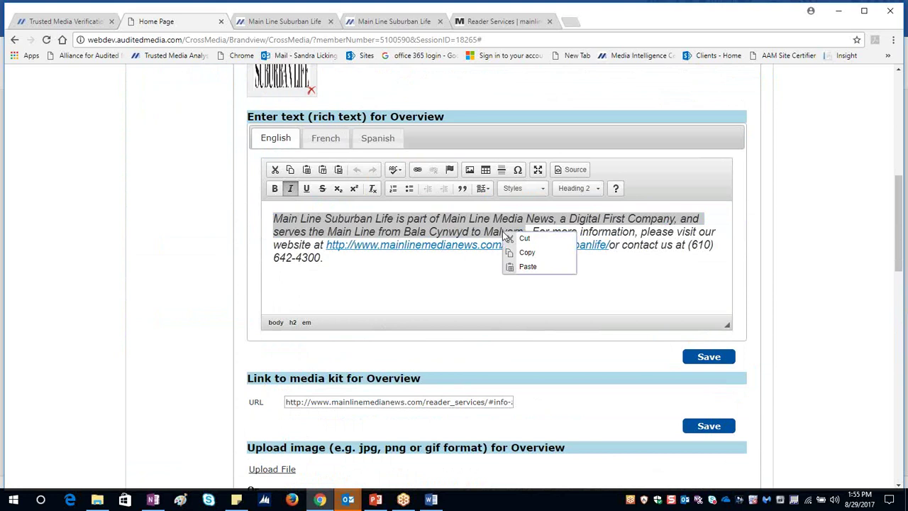
scroll(490, 241, up, 7)
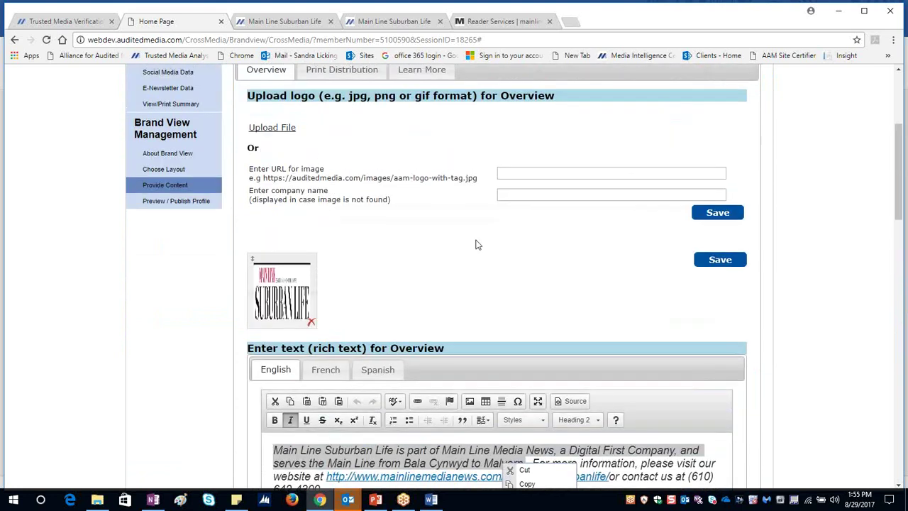
Paste the copied Overview sentence below the existing English metrics description for Print Distribution
click(323, 288)
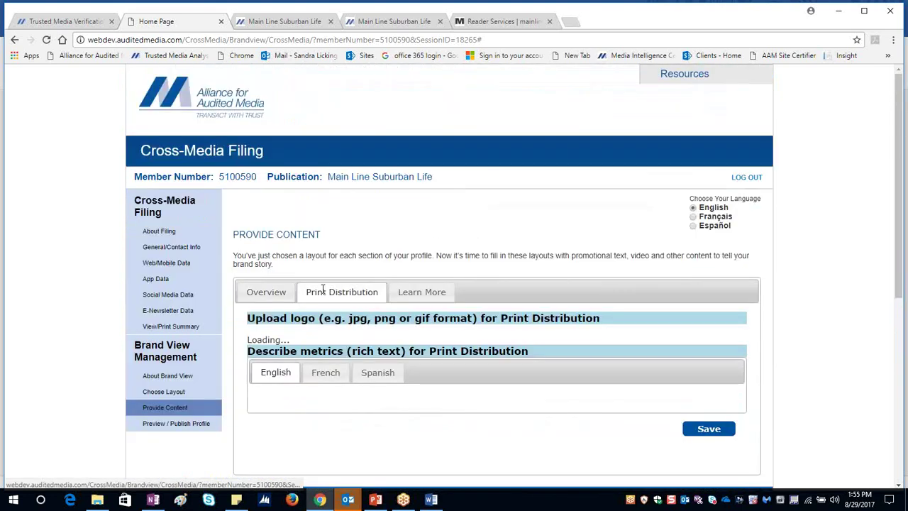
scroll(323, 289, down, 5)
scroll(323, 289, down, 2)
click(318, 331)
right_click(311, 313)
click(326, 319)
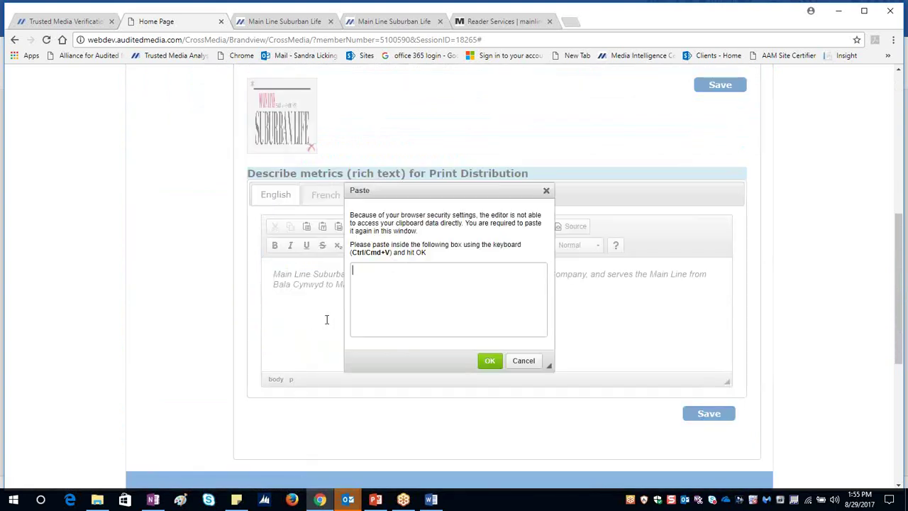
click(524, 361)
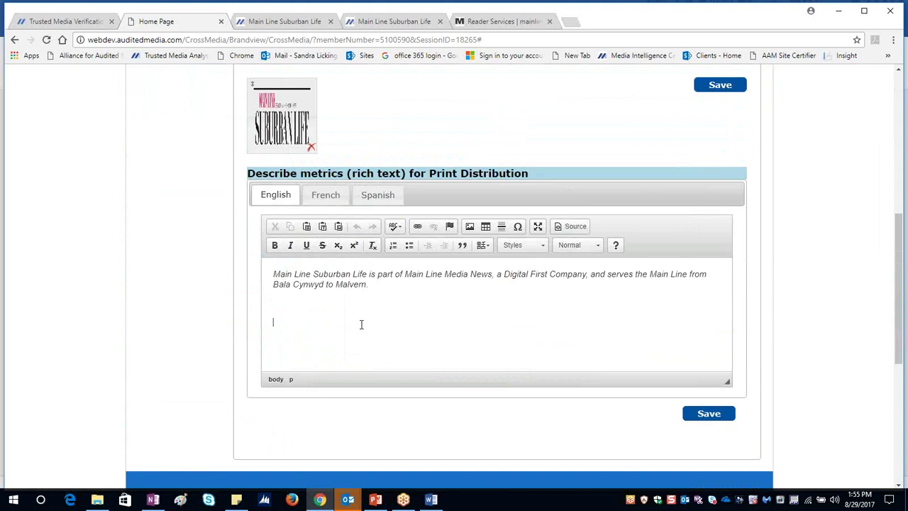
key(ctrl+v)
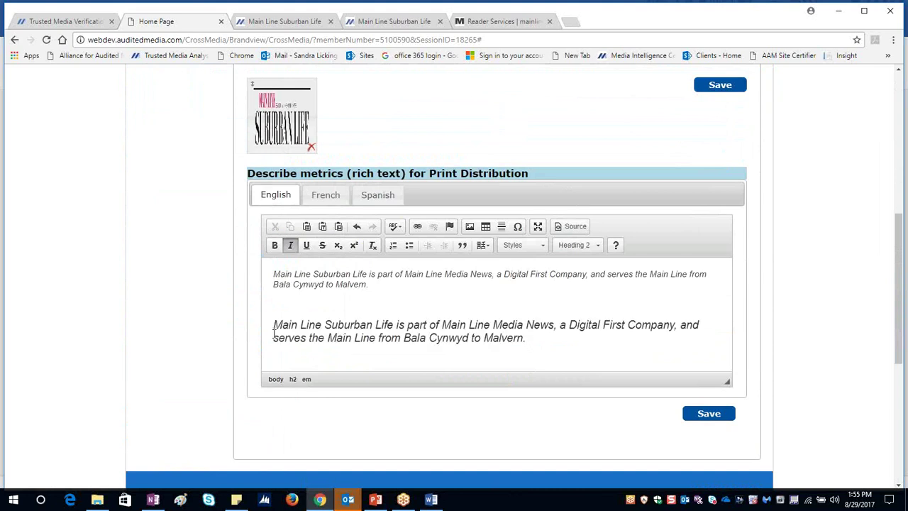
Remove the blank line above the pasted sentence, insert "afafldfj" before it as sample text, and delete the whole duplicate line
click(282, 309)
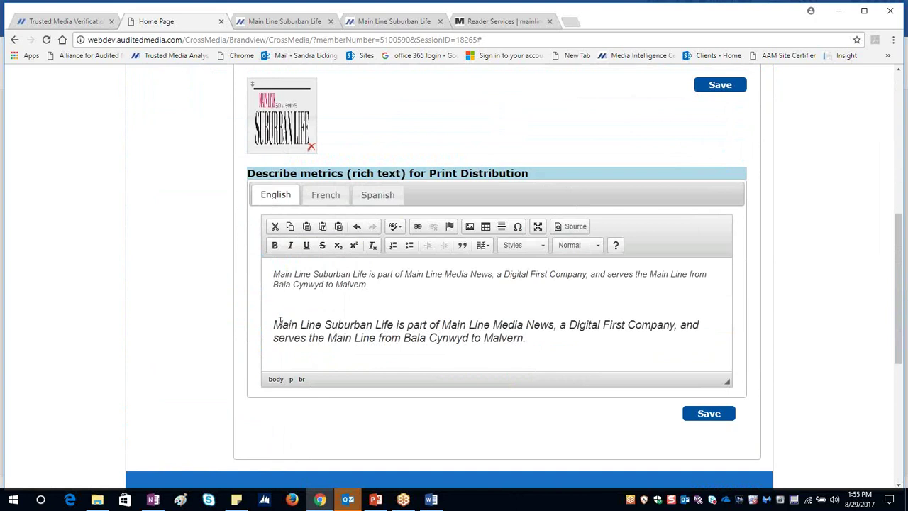
key(Delete)
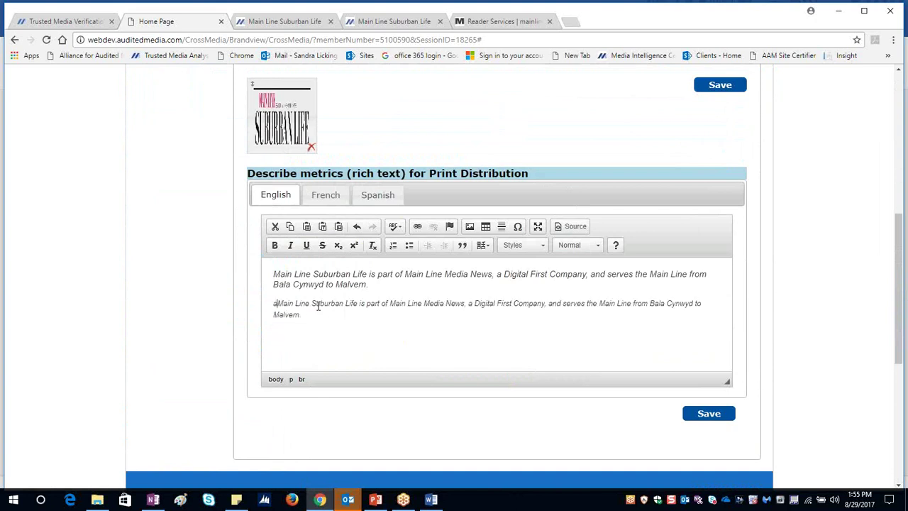
text(afafldfj)
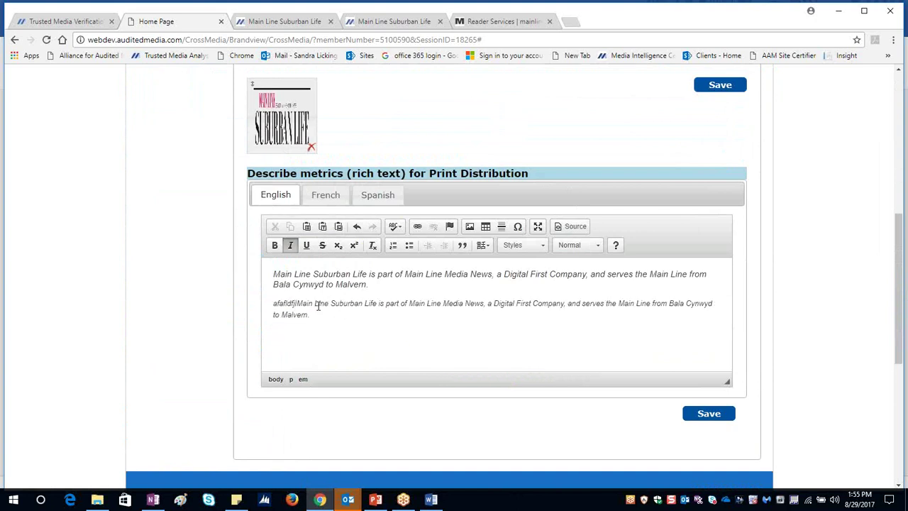
drag(274, 303, 328, 316)
key(Delete)
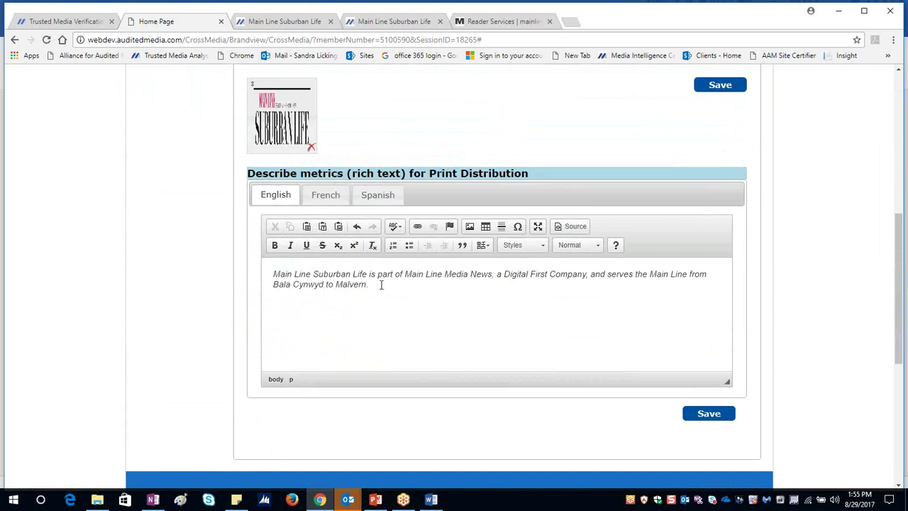
Save the Print Distribution metrics description and dismiss the confirmation
click(722, 418)
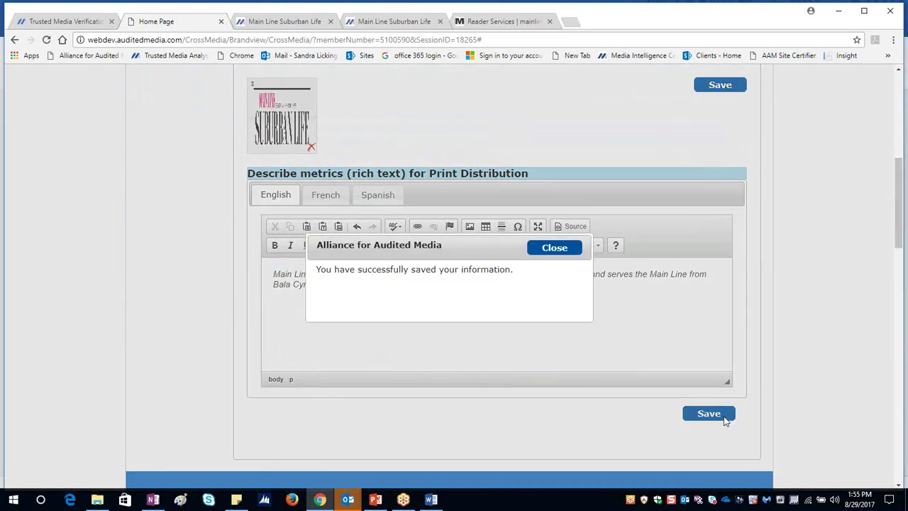
click(542, 254)
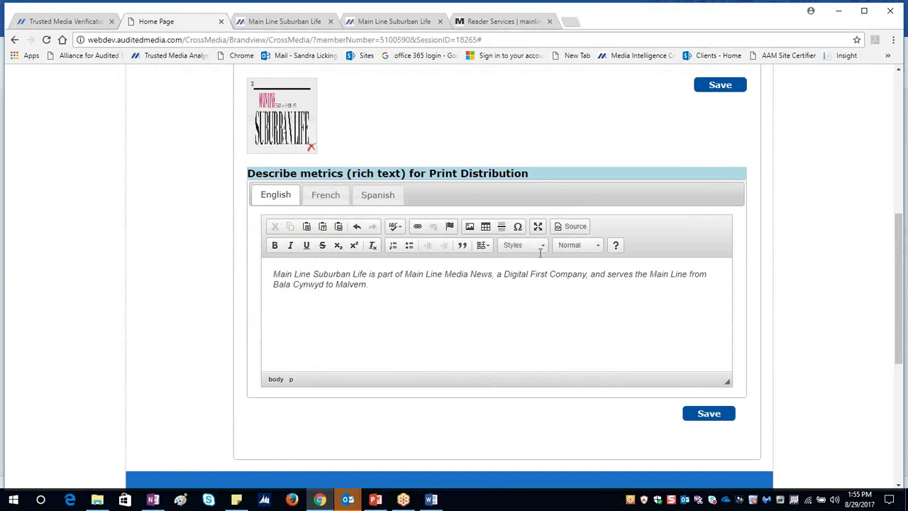
Upload "main line sub logo.png" as the logo for Print Distribution and close the upload dialog
scroll(530, 263, up, 2)
scroll(528, 272, up, 2)
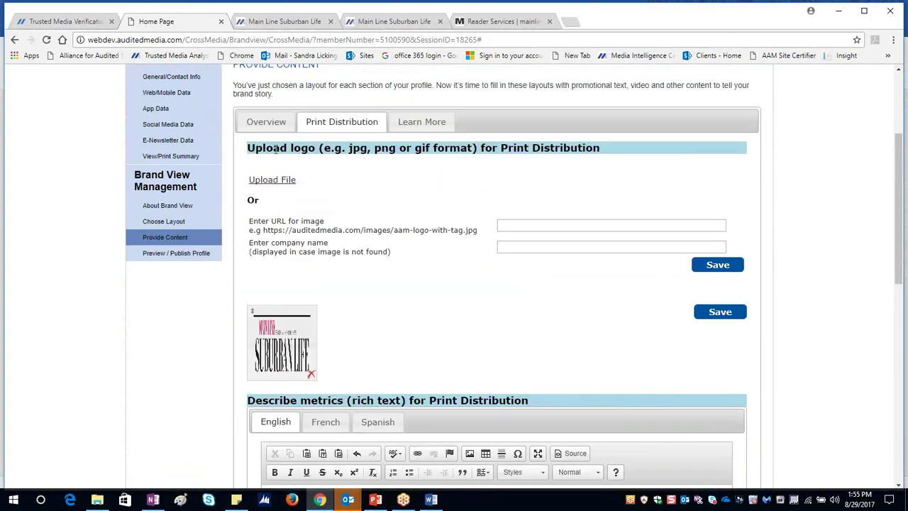
click(272, 182)
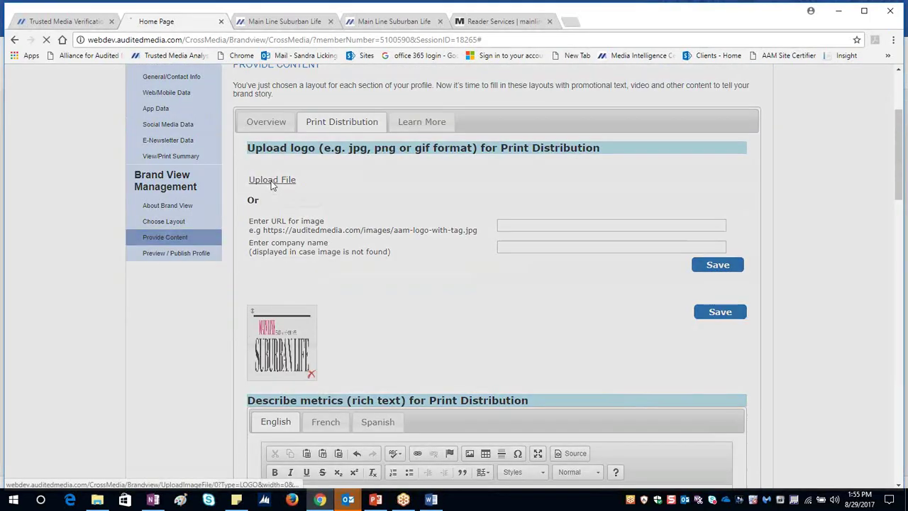
click(325, 267)
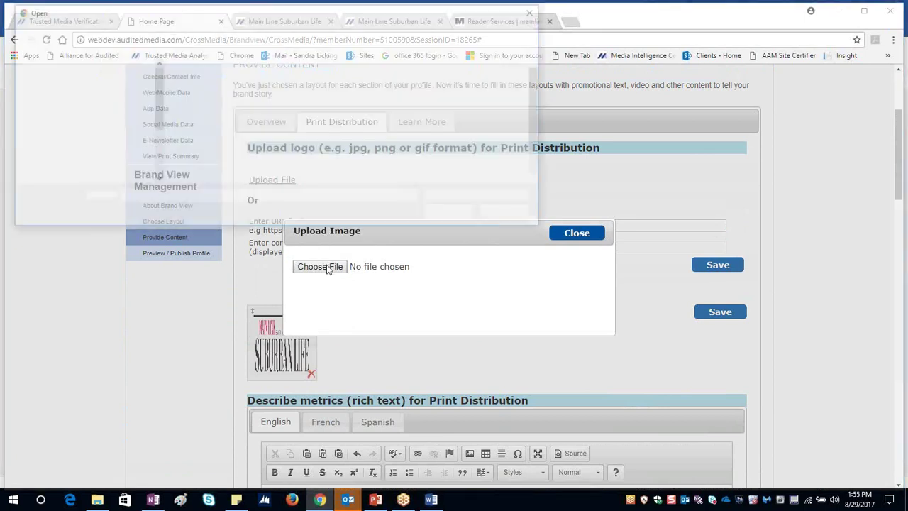
scroll(277, 158, down, 1)
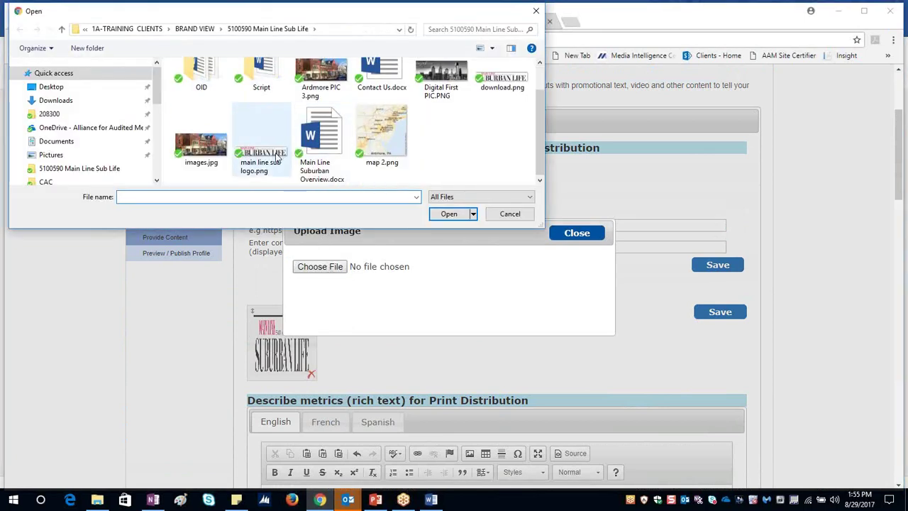
click(276, 157)
click(449, 214)
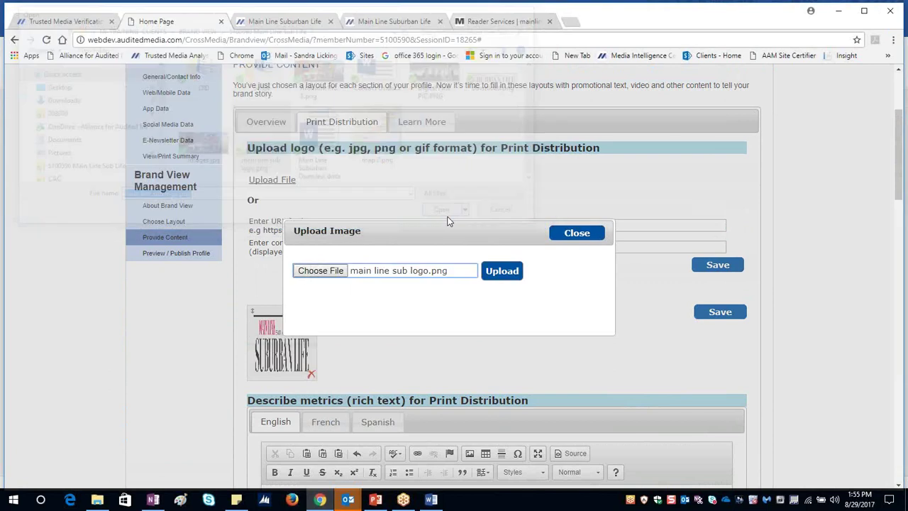
click(501, 276)
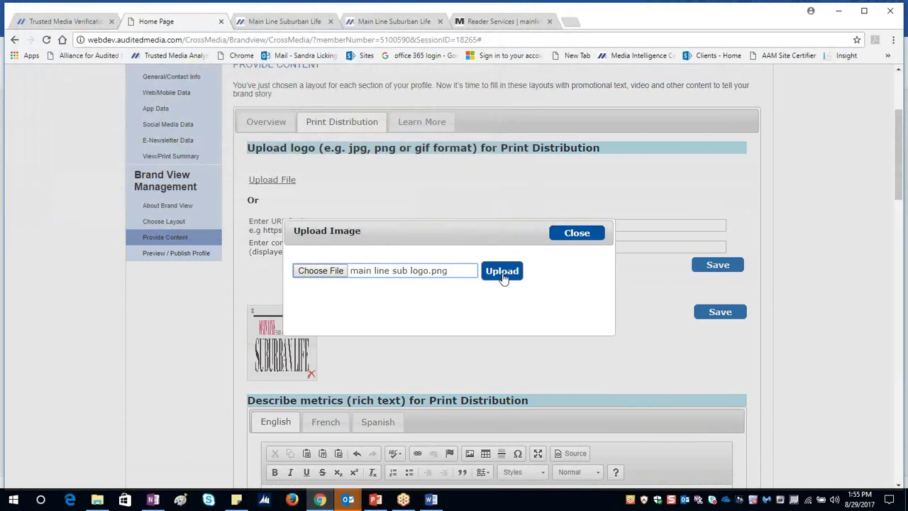
click(574, 233)
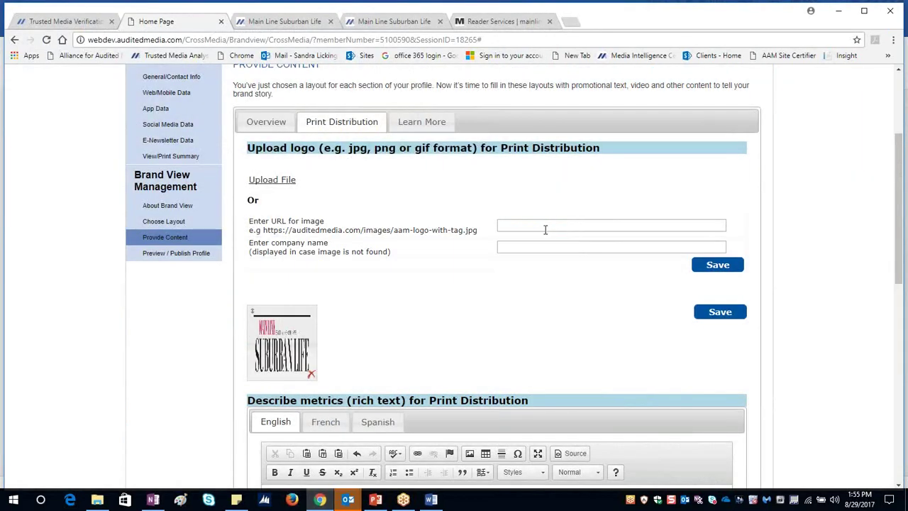
Preview the profile from Preview / Publish Profile and check its Print Distribution page
scroll(391, 260, down, 1)
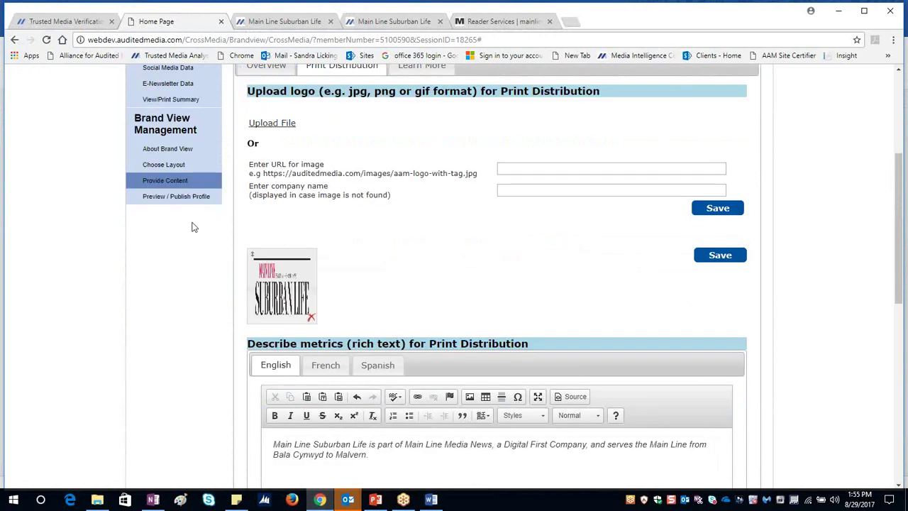
click(149, 204)
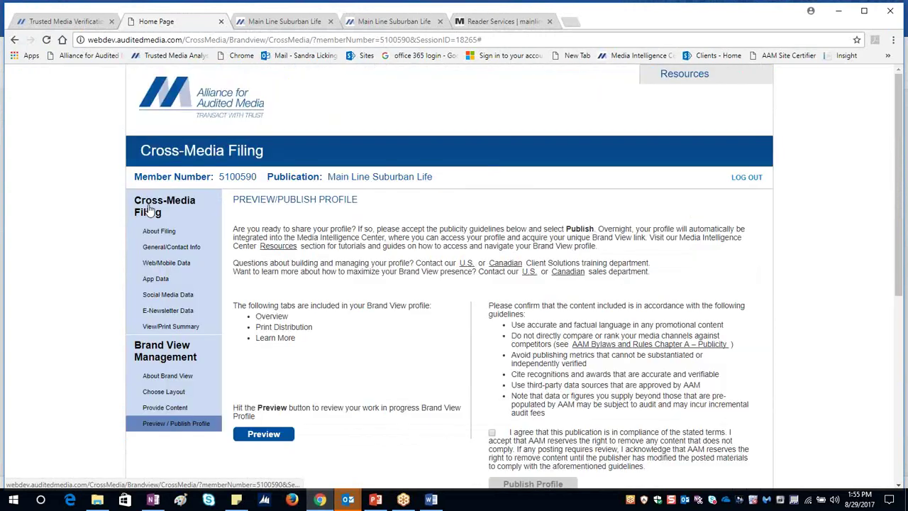
click(265, 437)
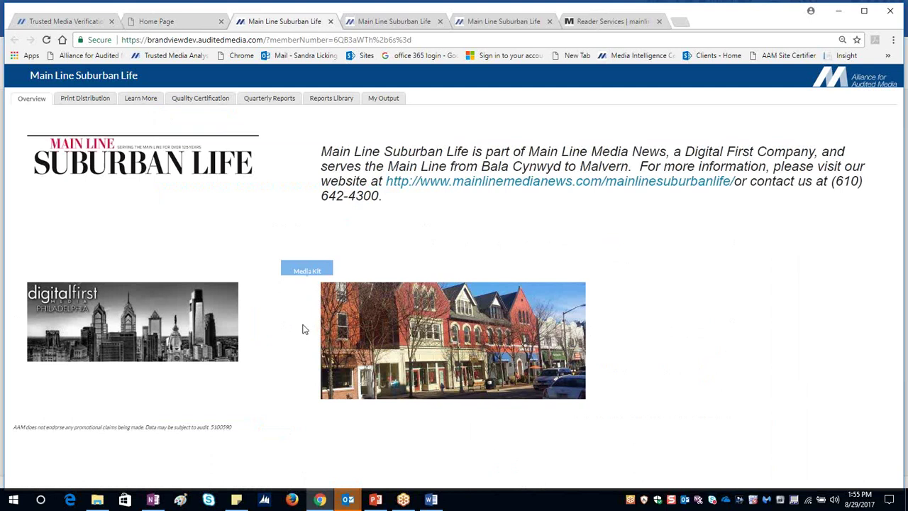
click(72, 102)
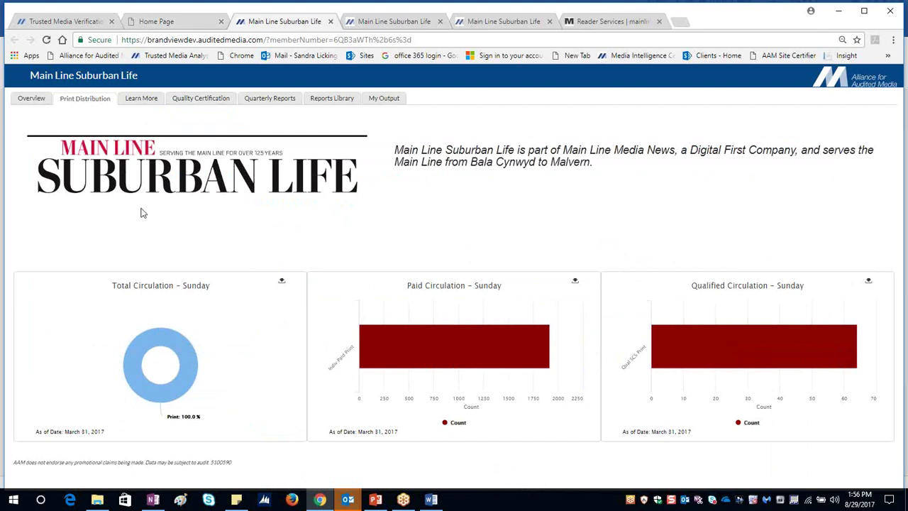
Return to the Home Page tab and open the Learn More section under Provide Content
click(156, 24)
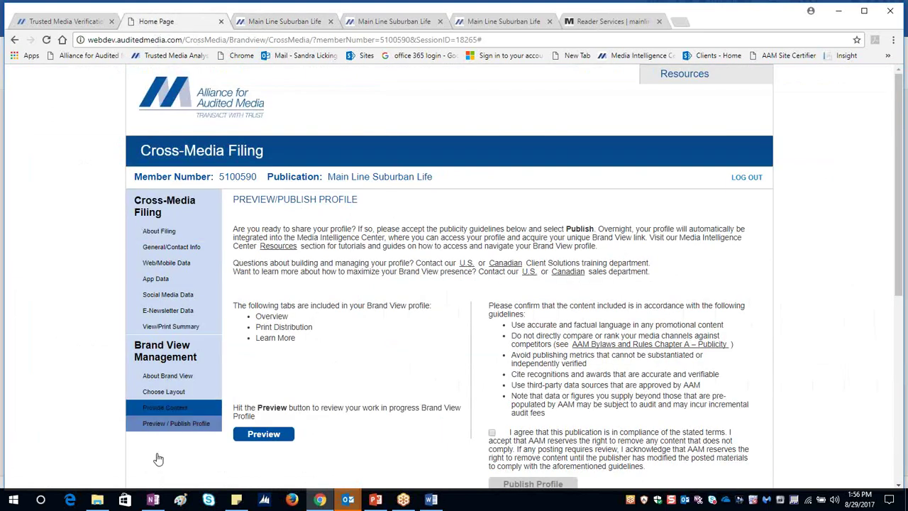
click(163, 409)
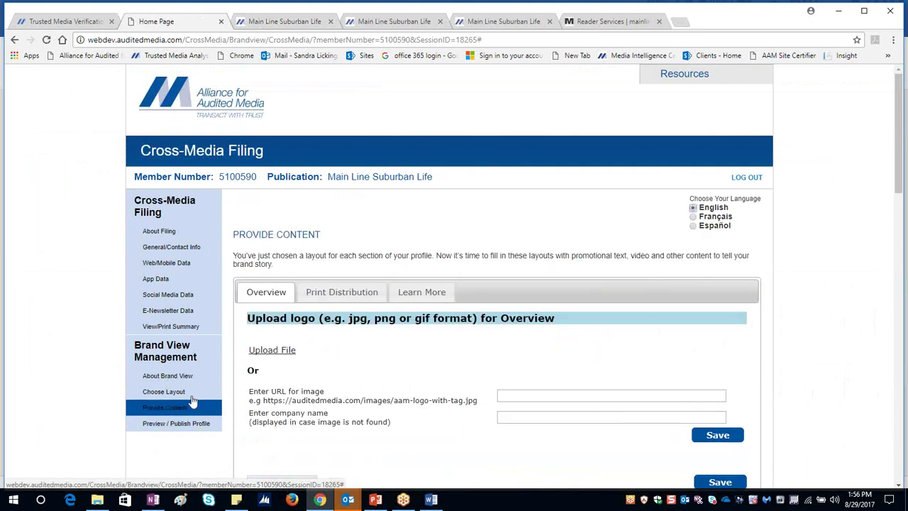
click(426, 294)
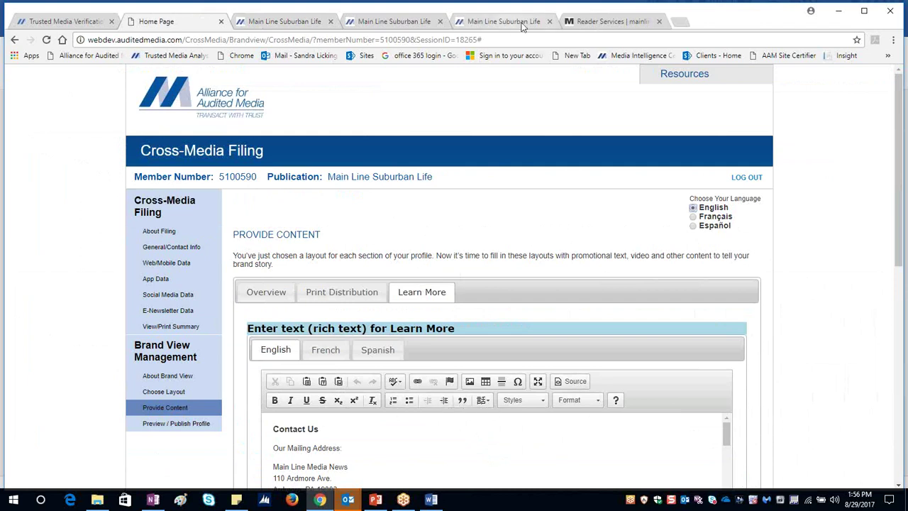
Switch to the Main Line Media News Reader Services page and open its Contact Us information
click(593, 22)
scroll(465, 151, up, 2)
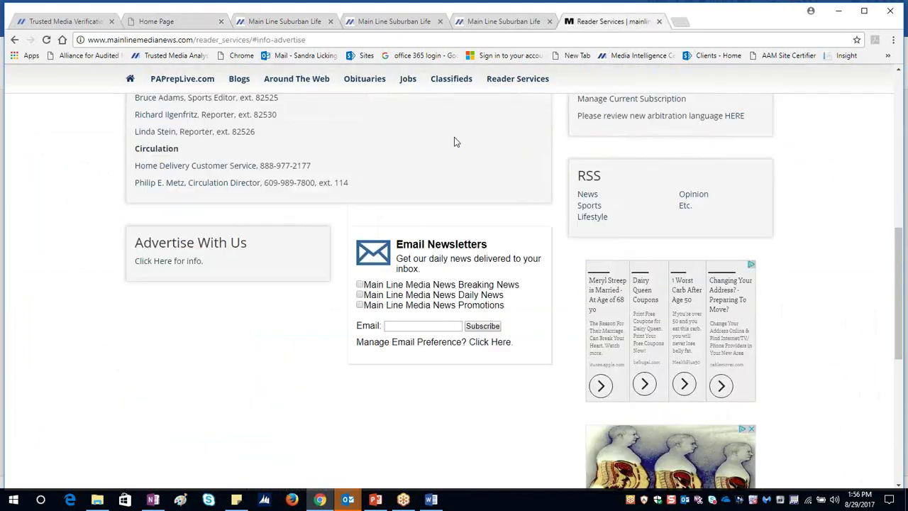
mouse_move(496, 81)
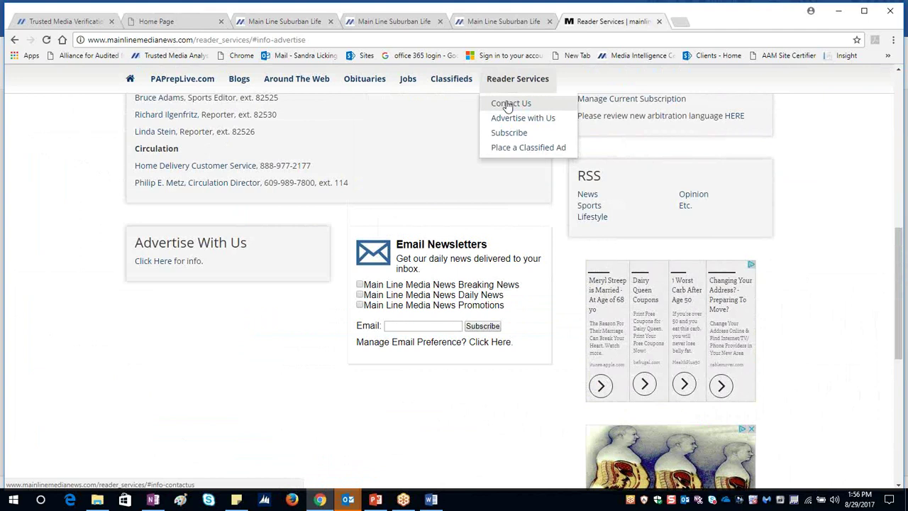
click(508, 104)
scroll(258, 209, up, 3)
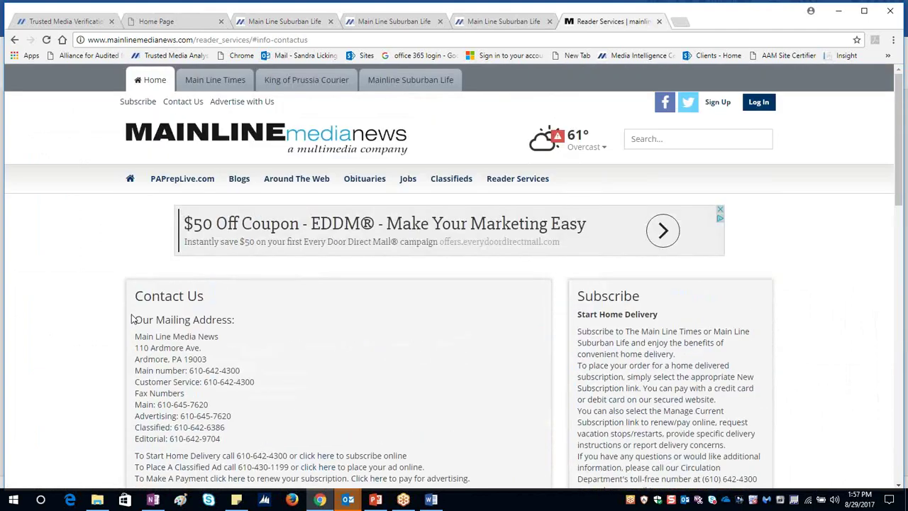
Copy the full Contact Us section, from its heading through the Circulation contacts, and return to the Home Page tab
drag(133, 295, 371, 247)
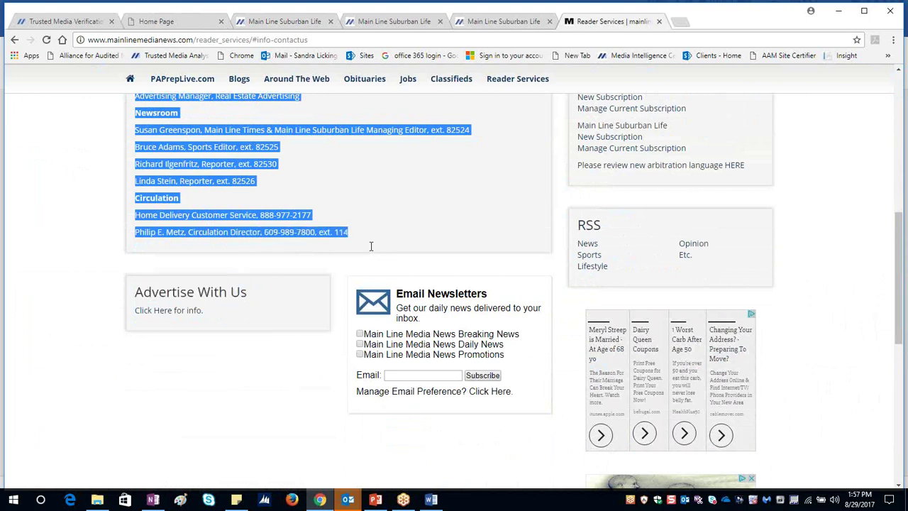
right_click(294, 229)
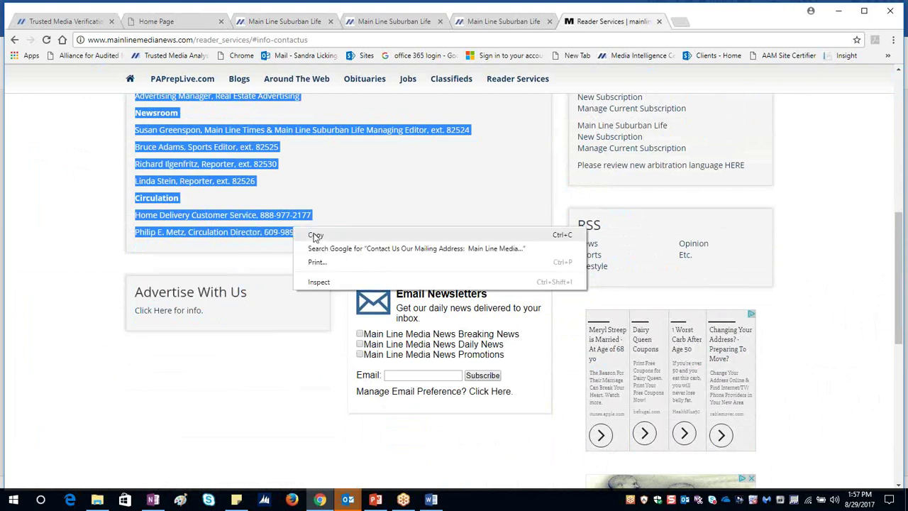
click(315, 234)
click(181, 22)
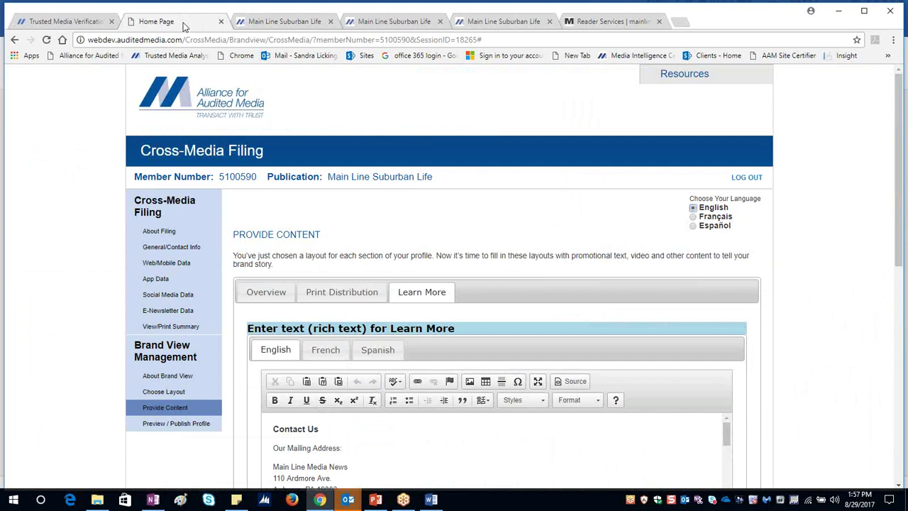
Paste the copied contact information into the English rich text for Learn More and check it through to the Circulation entries
scroll(380, 448, down, 5)
scroll(379, 448, up, 6)
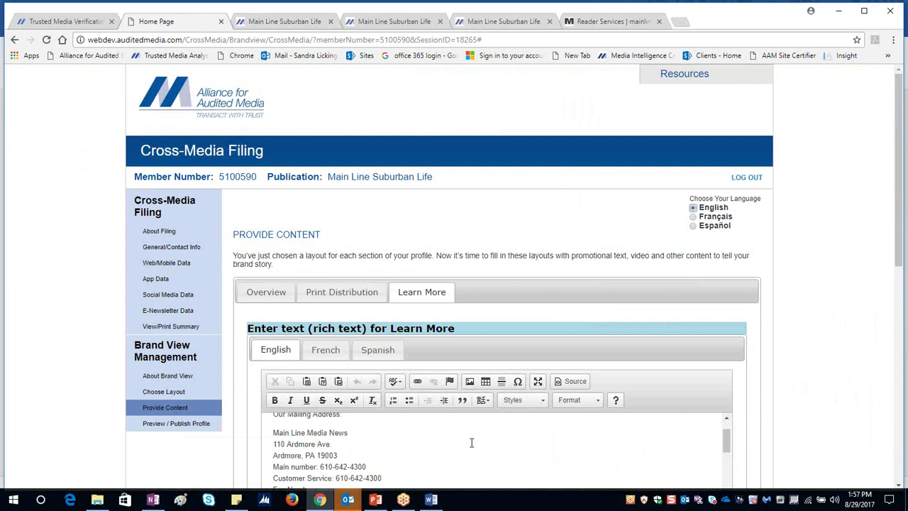
right_click(470, 440)
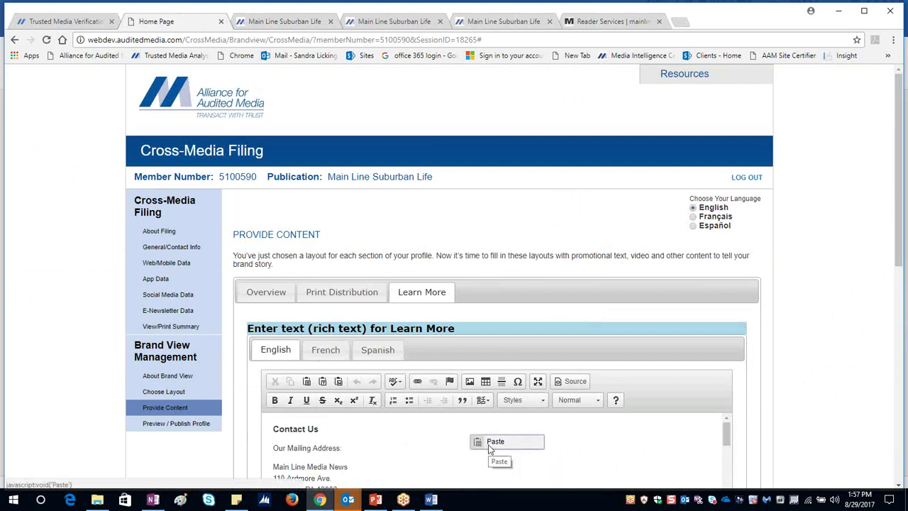
click(489, 444)
scroll(489, 445, down, 10)
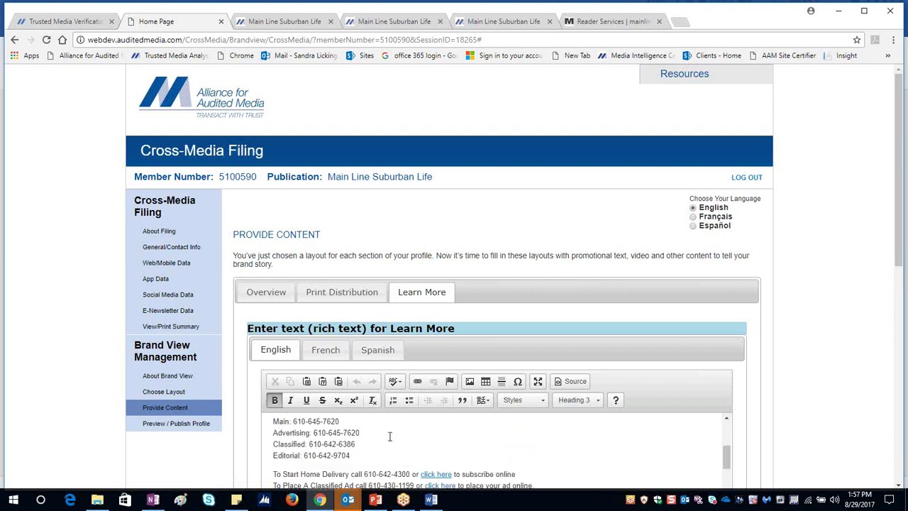
scroll(389, 441, down, 5)
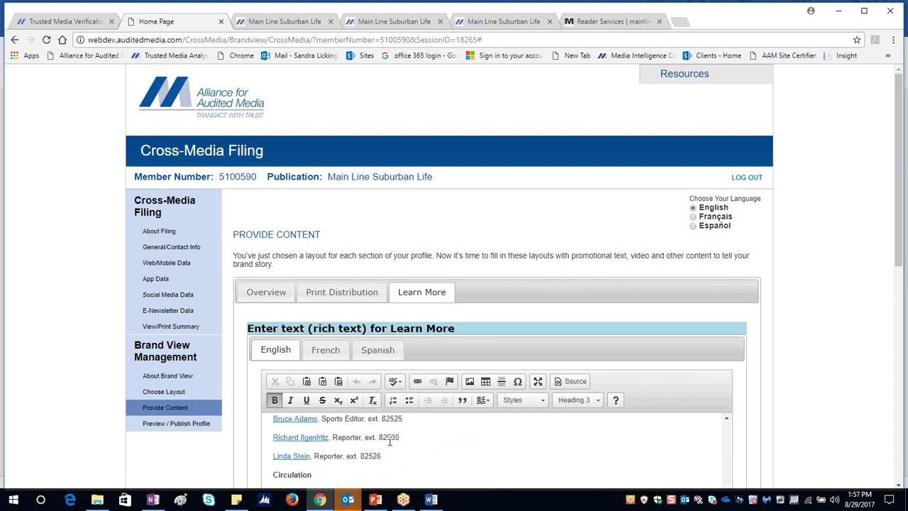
scroll(391, 443, down, 2)
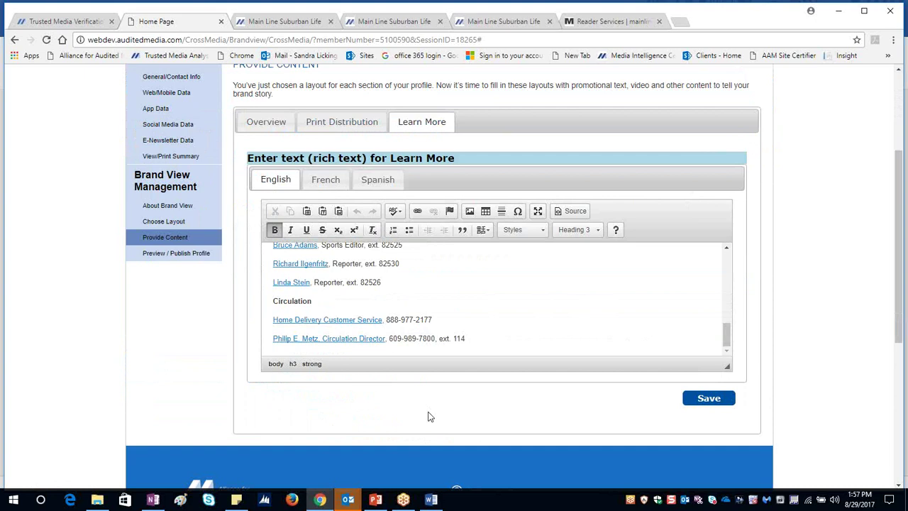
Save the Learn More content and close the confirmation dialog
click(706, 399)
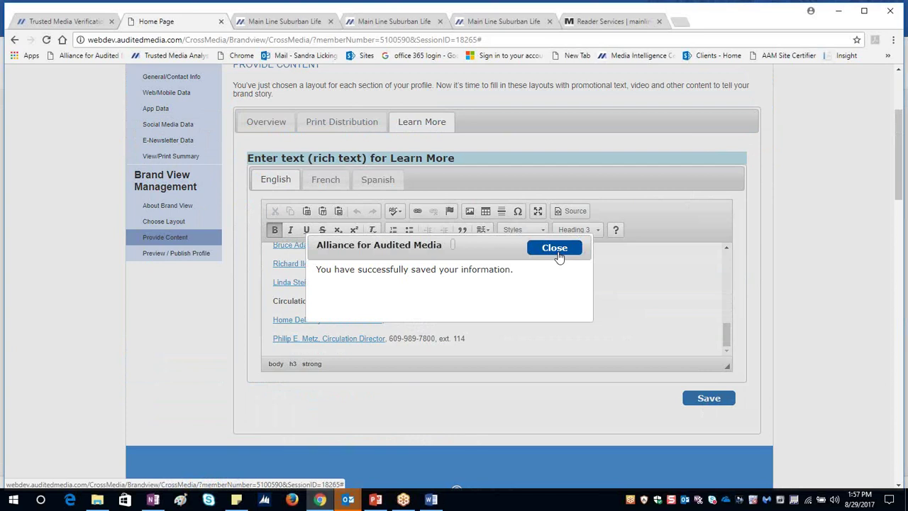
click(555, 248)
click(518, 289)
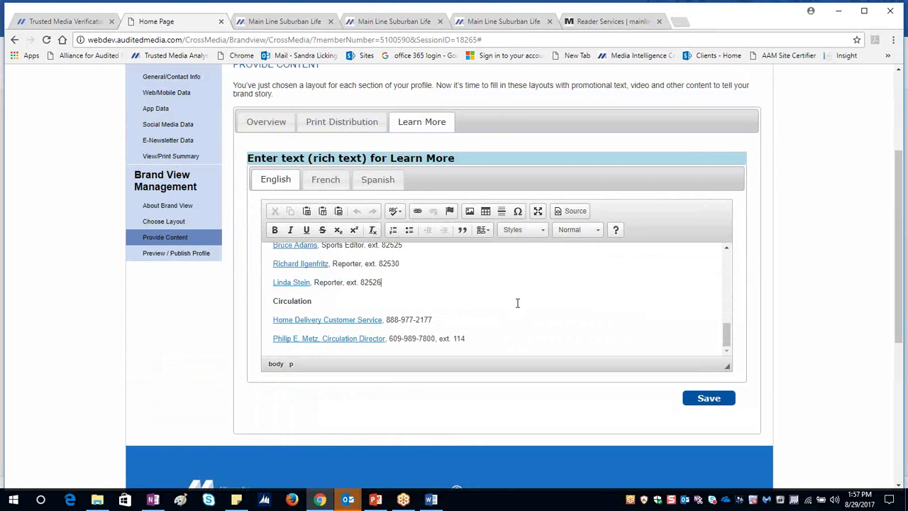
Preview the profile from Preview / Publish Profile and check its Overview, Print Distribution and Learn More pages
click(143, 260)
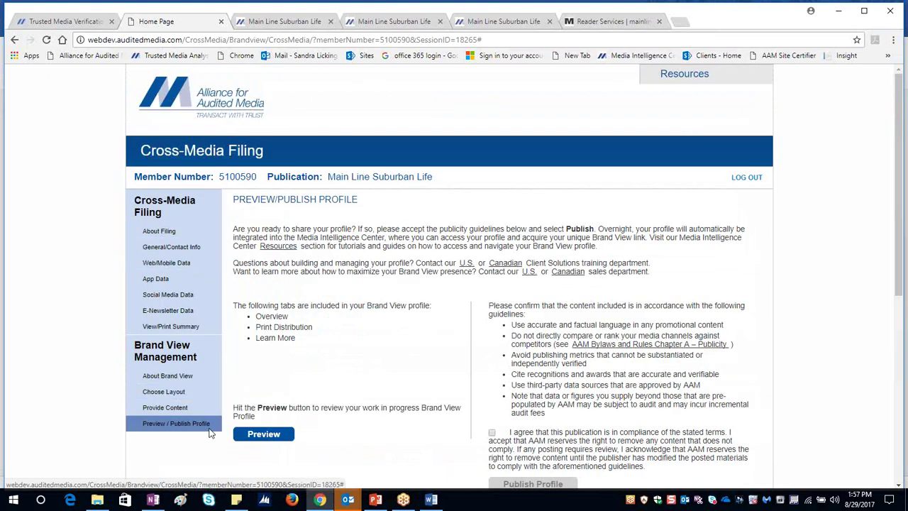
click(278, 434)
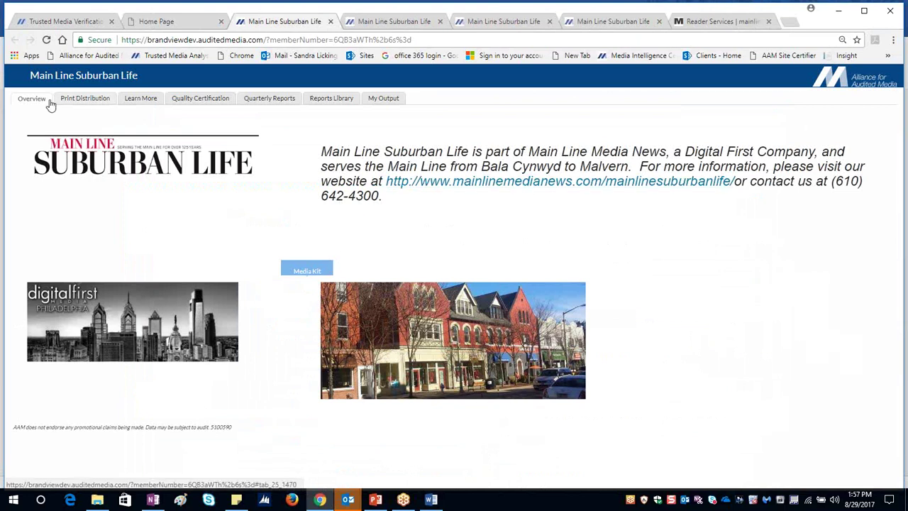
click(84, 99)
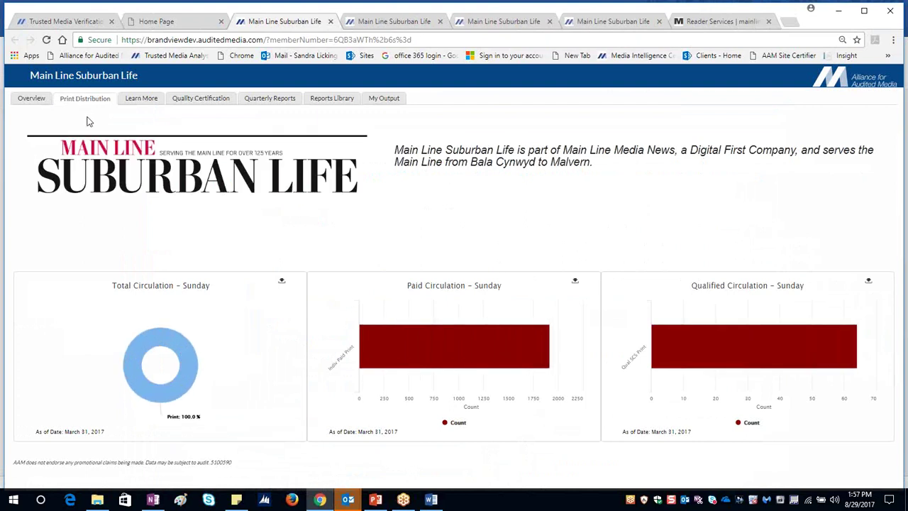
click(142, 101)
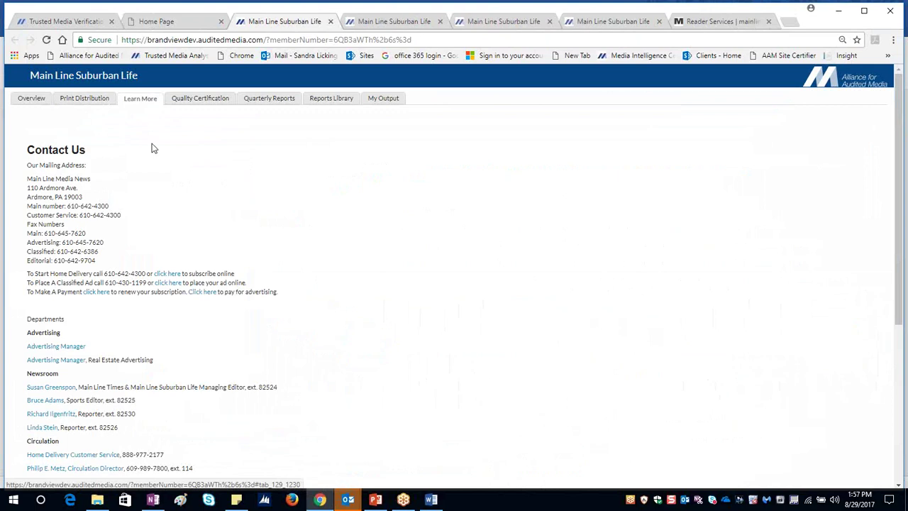
scroll(195, 241, down, 3)
scroll(198, 245, up, 3)
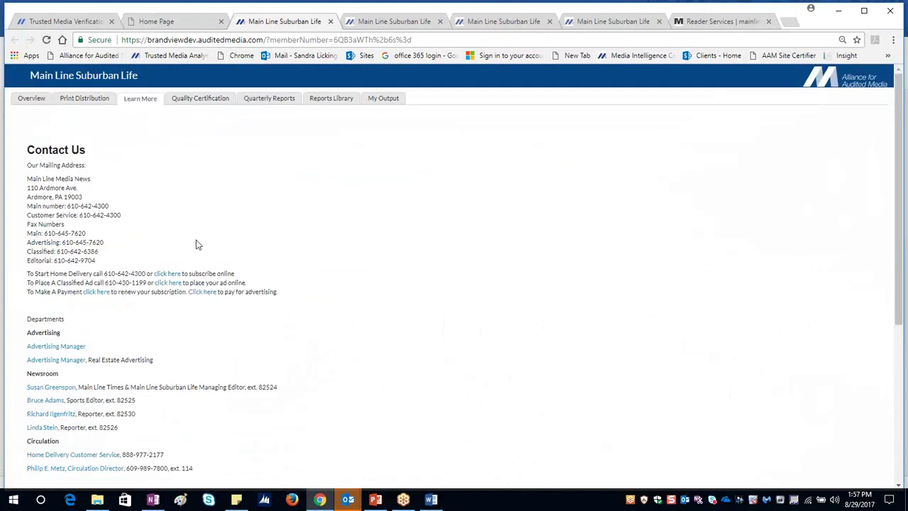
View the profile's Quarterly Reports page, look through the previous quarterly data reports available, and open the Reports Library
click(262, 103)
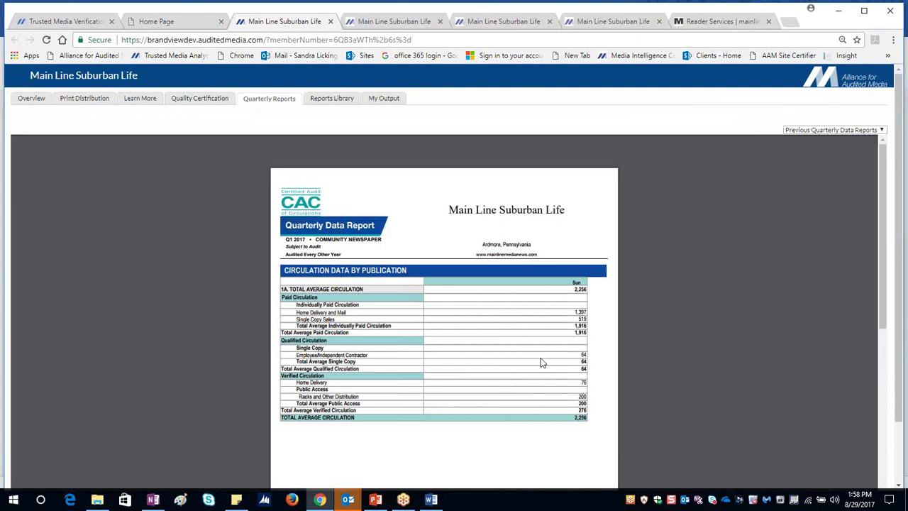
mouse_move(838, 142)
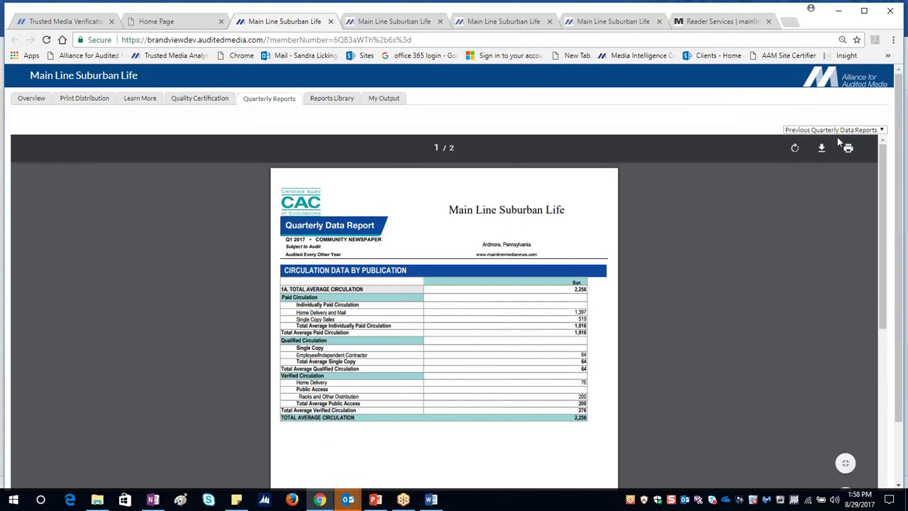
click(883, 132)
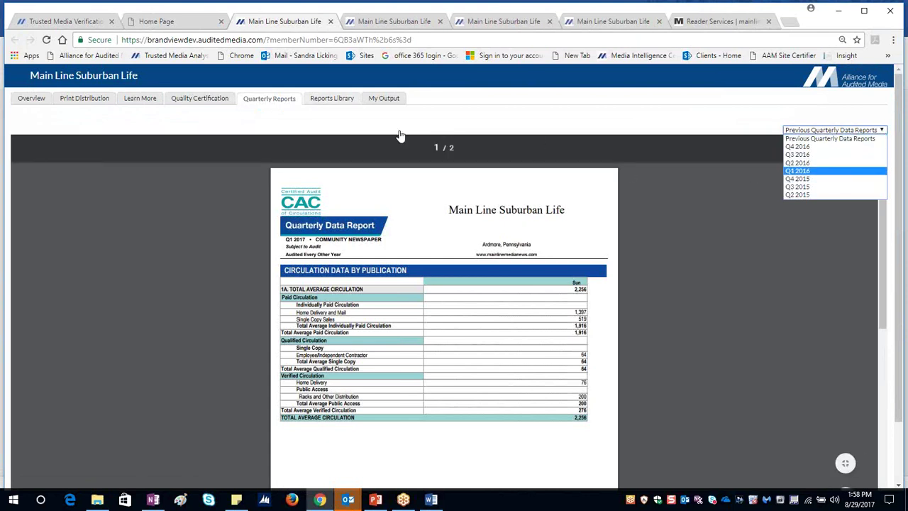
click(328, 103)
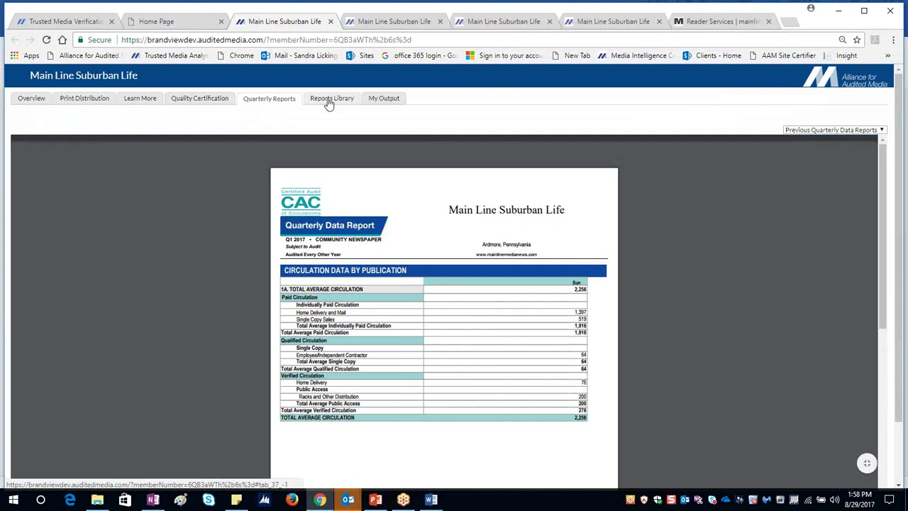
click(328, 103)
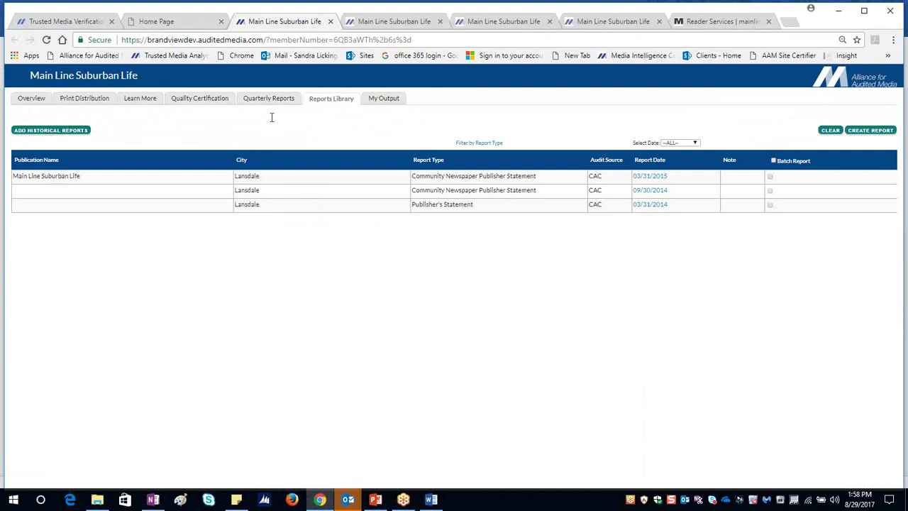
Highlight the profile's web address and revisit its Overview, Print Distribution, Learn More, Quarterly Reports and Reports Library pages
drag(420, 42, 118, 60)
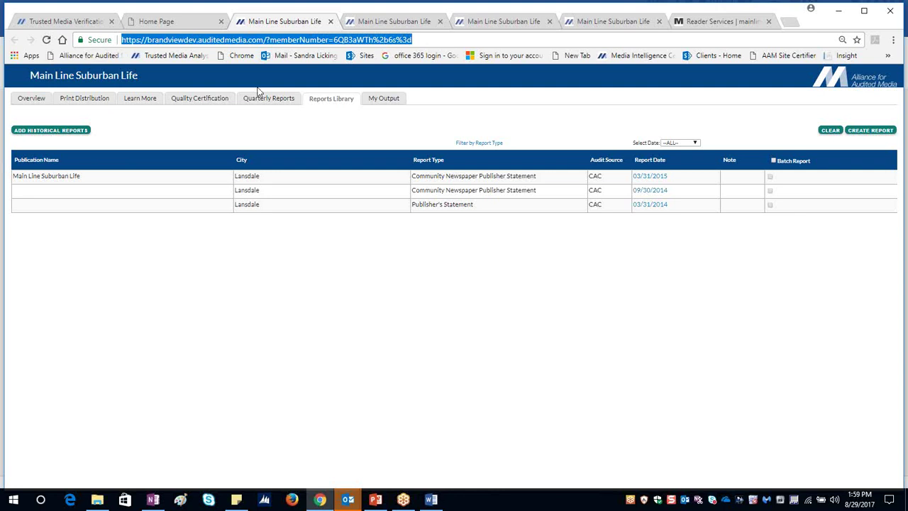
click(18, 104)
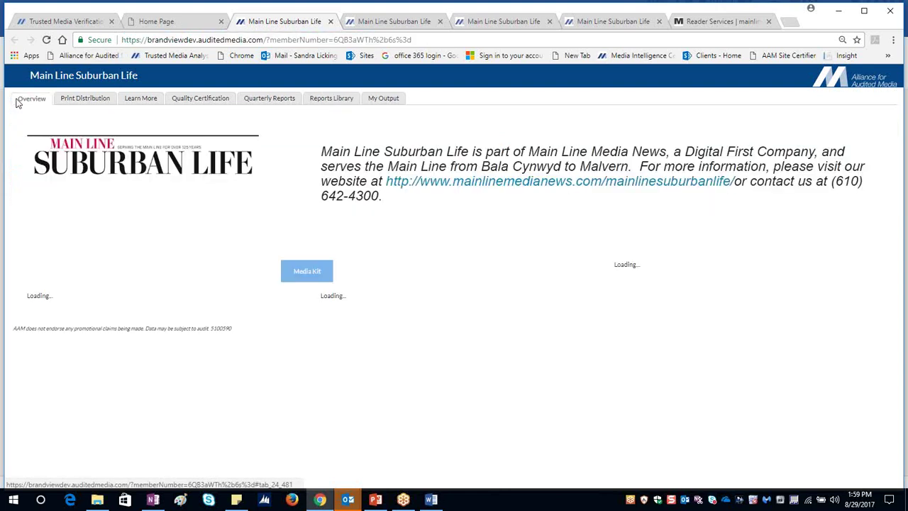
click(60, 100)
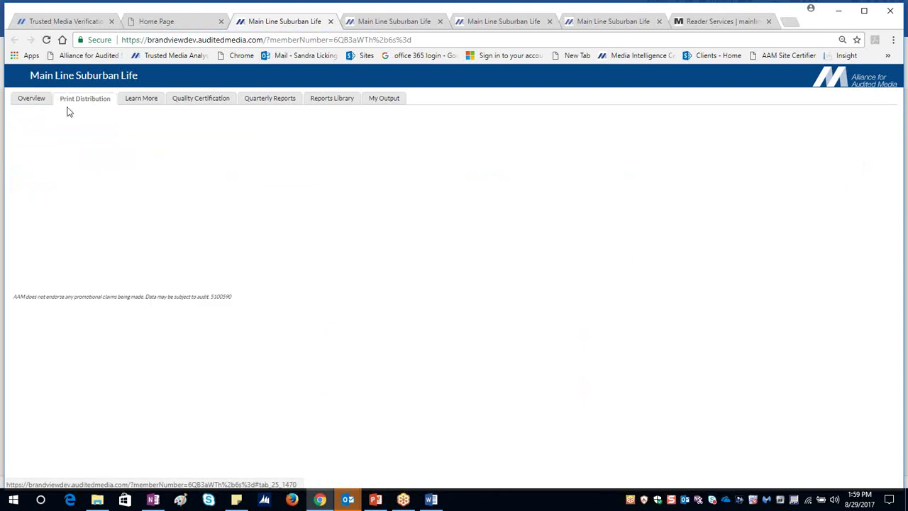
click(149, 99)
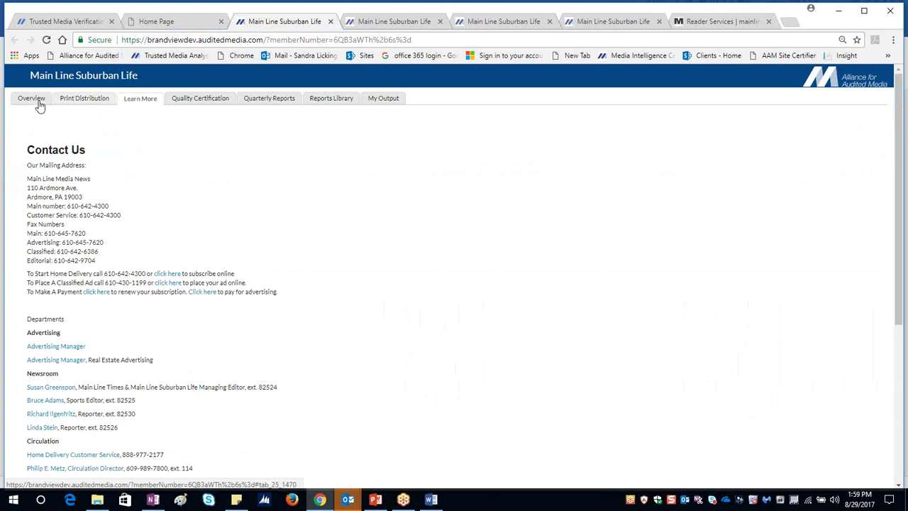
click(272, 98)
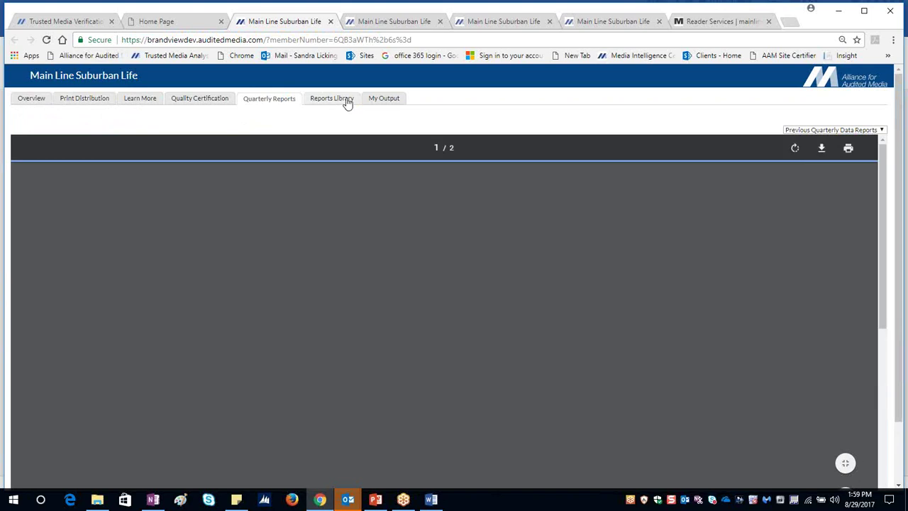
click(347, 101)
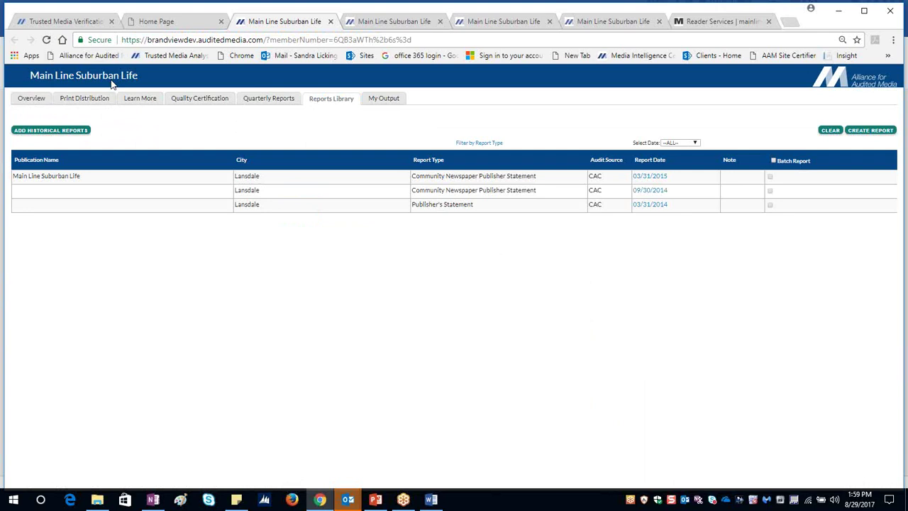
Return to the Home Page tab and review the publicity guidelines and compliance agreement for publishing the profile
click(163, 24)
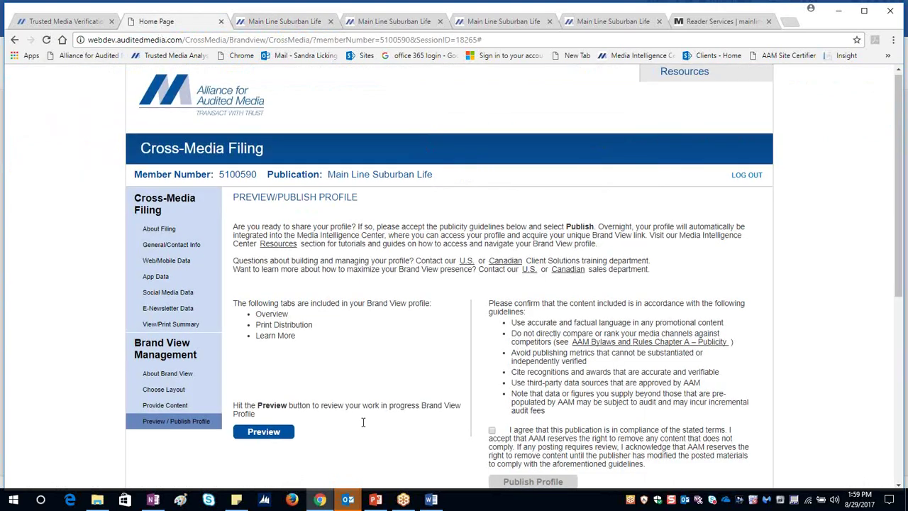
scroll(359, 424, down, 2)
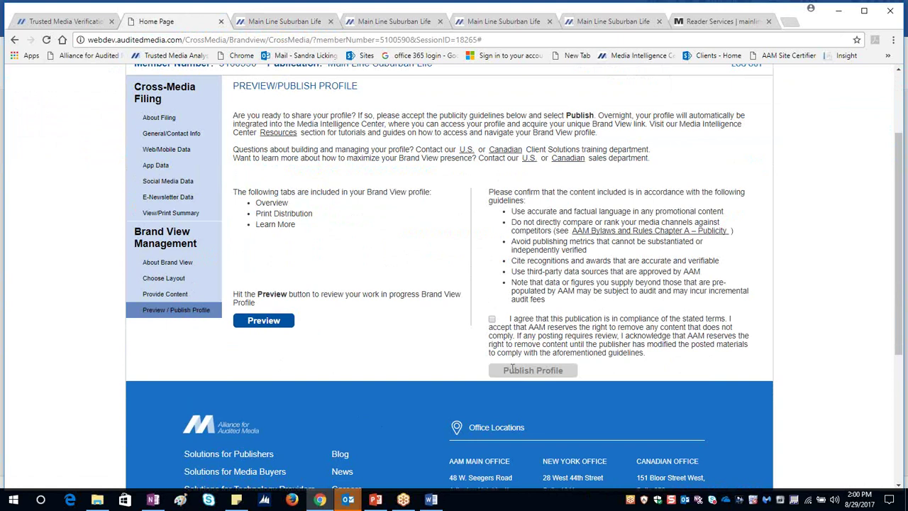
click(321, 501)
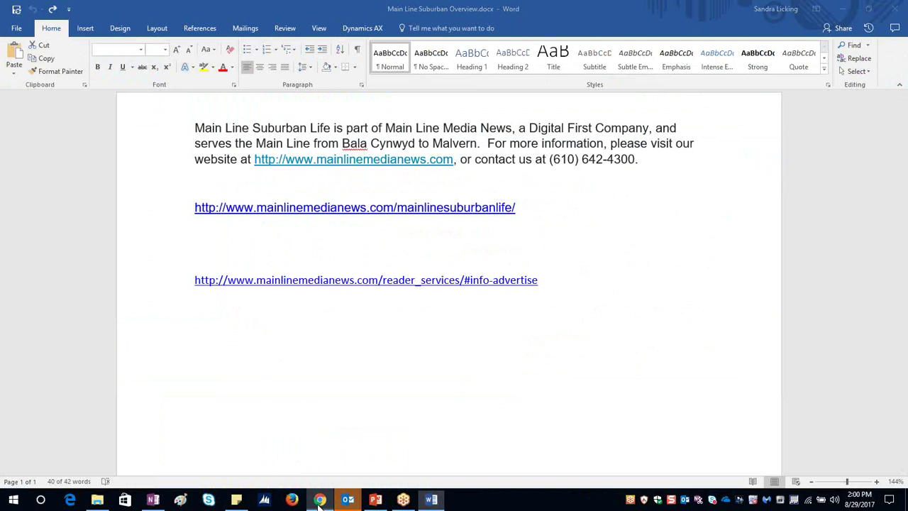
click(320, 501)
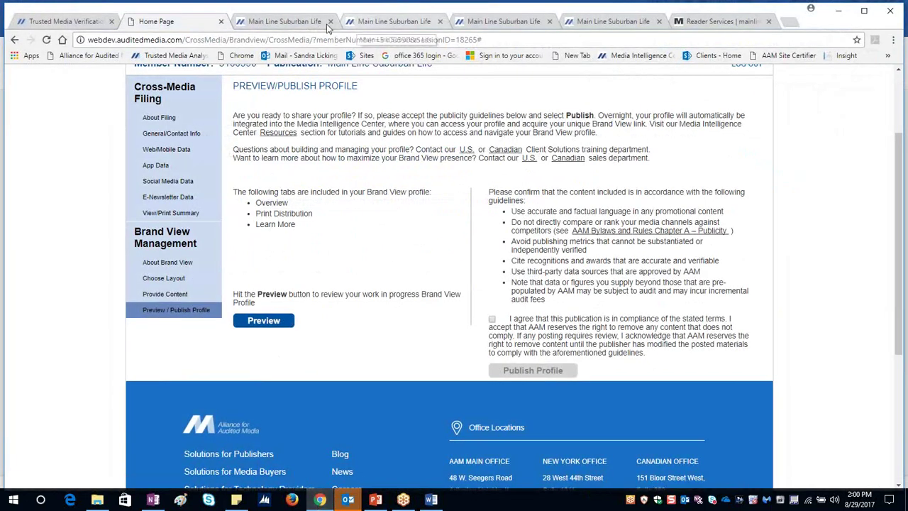
Open the Media Intelligence Center from the Alliance for Audited Media site and sign in as a returning user with the saved credentials
click(49, 27)
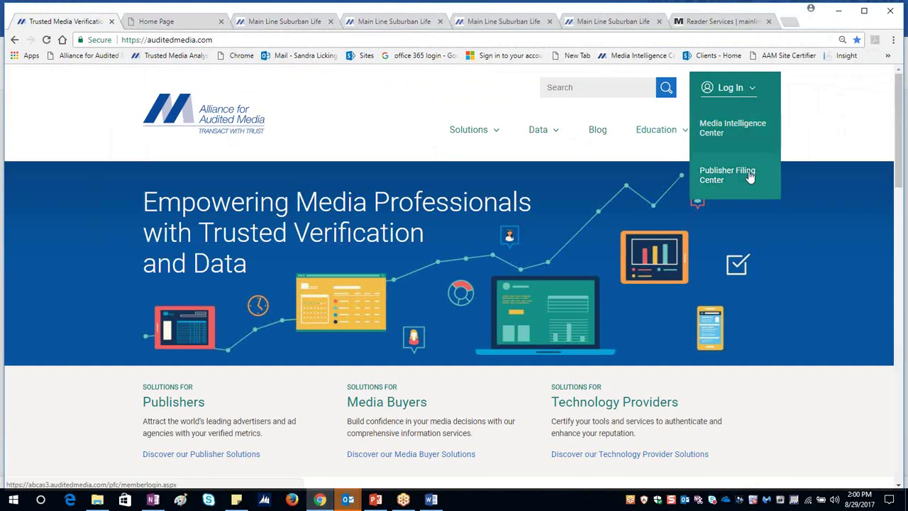
click(718, 131)
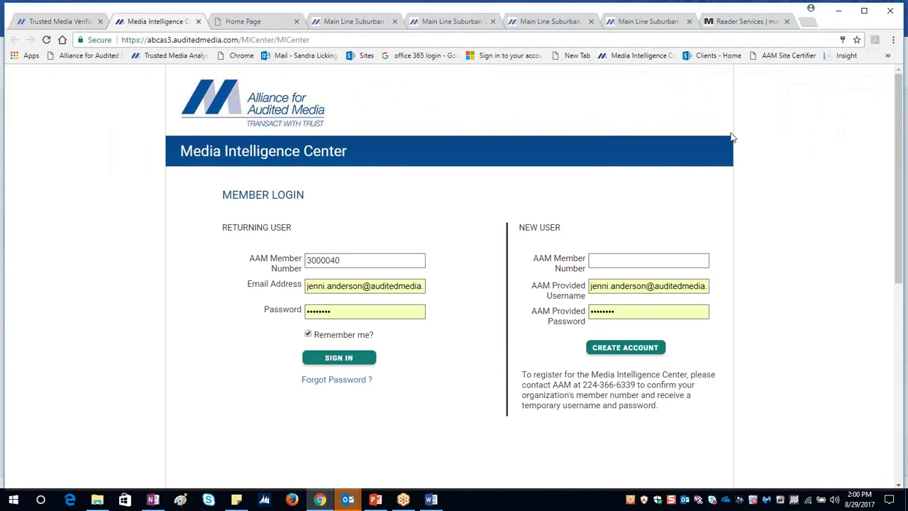
click(353, 360)
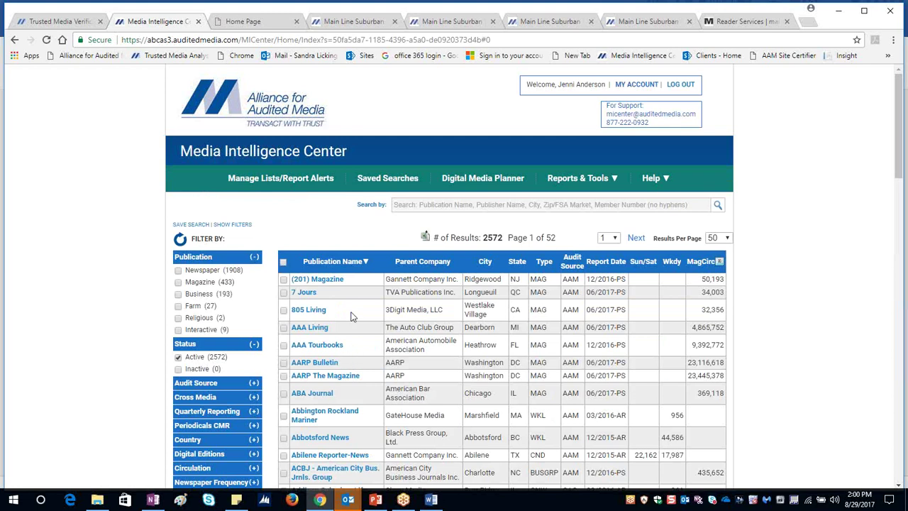
Filter the Media Intelligence Center publications to Newspaper, look over the list, and close that tab
click(178, 272)
click(178, 272)
click(178, 273)
click(178, 271)
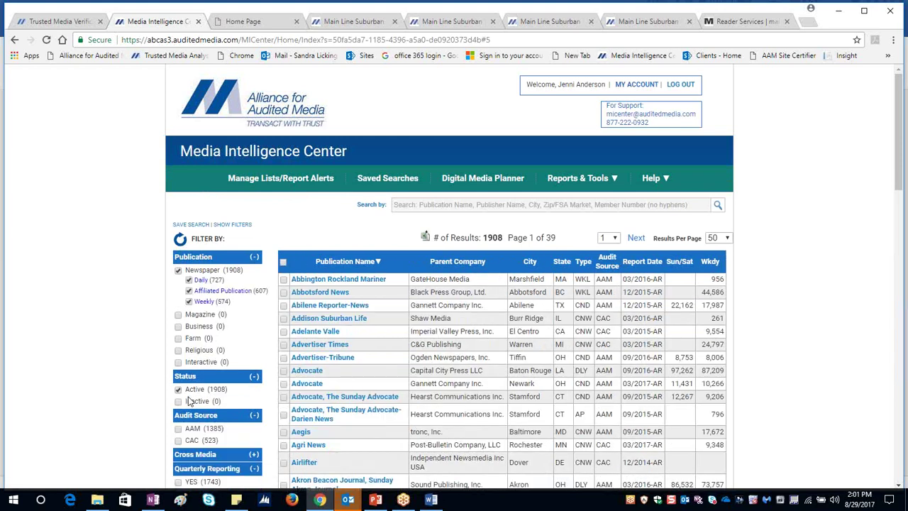
click(198, 22)
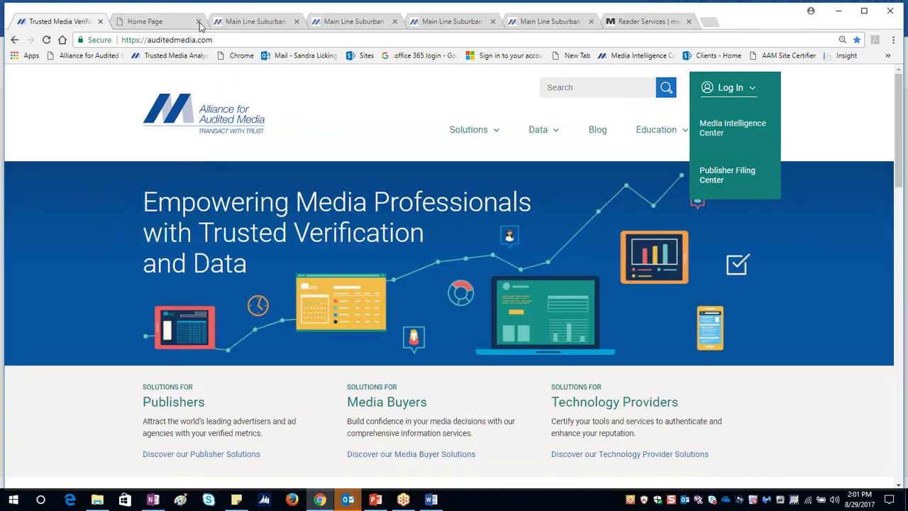
Reopen the Media Intelligence Center from the Alliance for Audited Media site, sign in with the saved credentials, and reset the publication filters
click(714, 126)
click(348, 361)
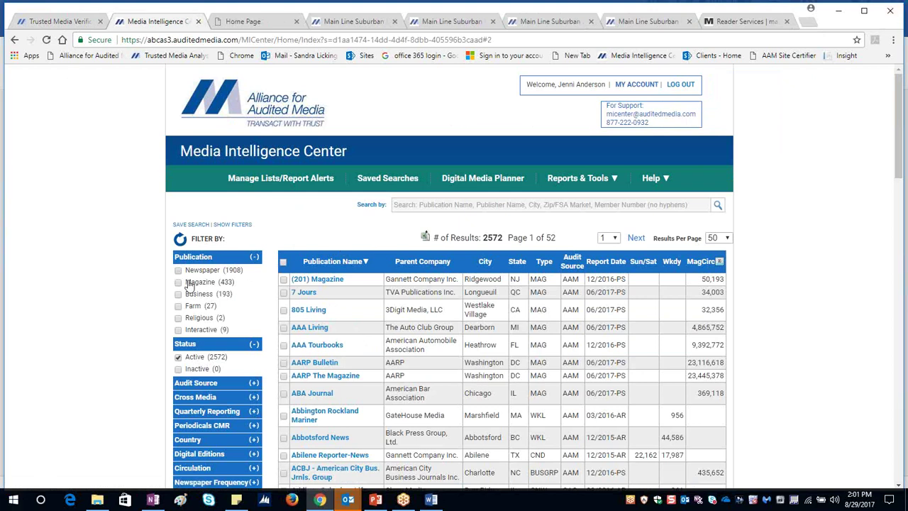
click(178, 242)
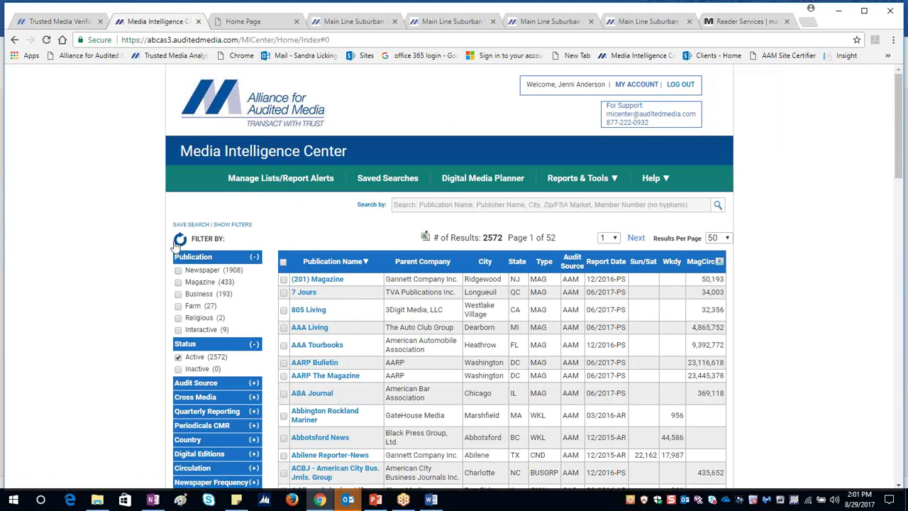
Filter the publications to Newspaper with audit source CAC, and open the Brand View profile of Addison Suburban Life
click(178, 270)
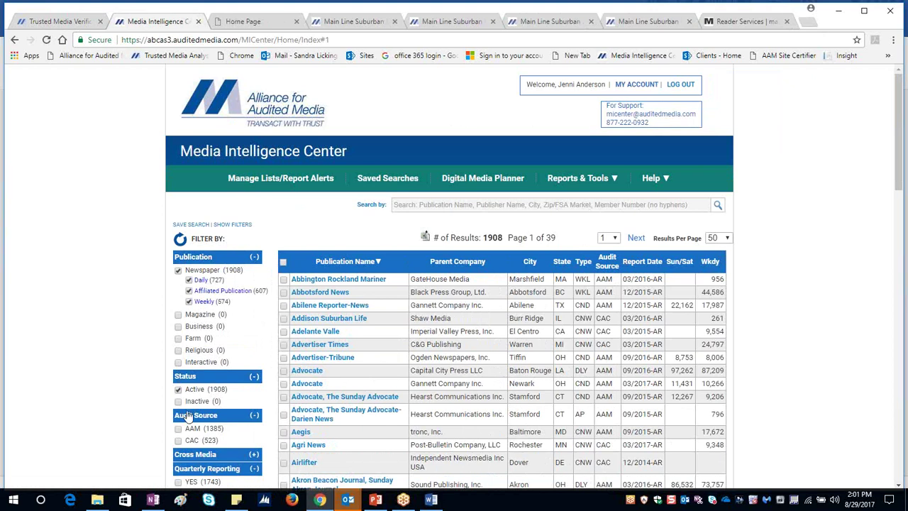
click(178, 442)
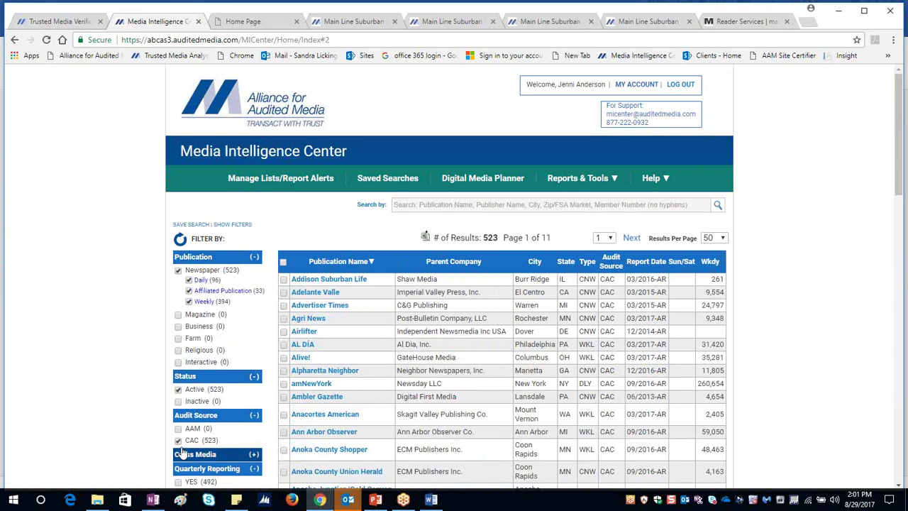
click(323, 281)
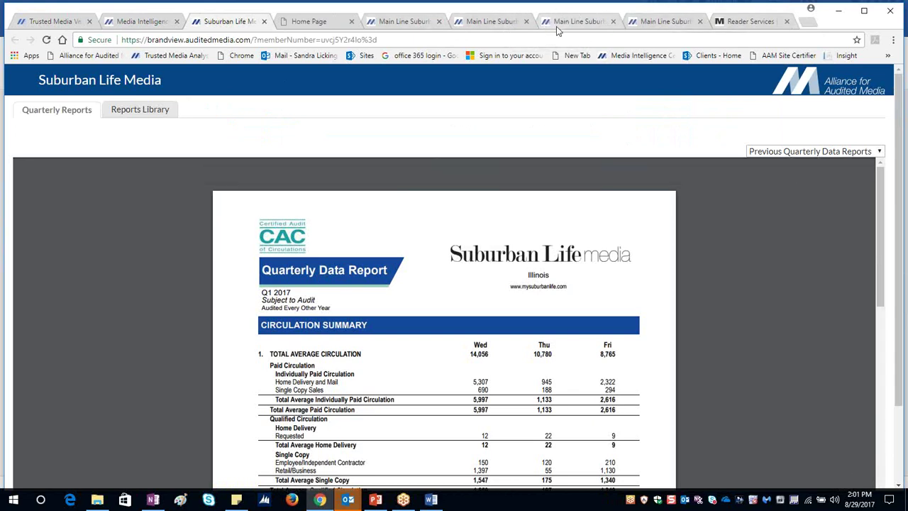
Close one of the duplicate Main Line Suburban Life preview tabs and the Suburban Life Media profile tab
click(603, 21)
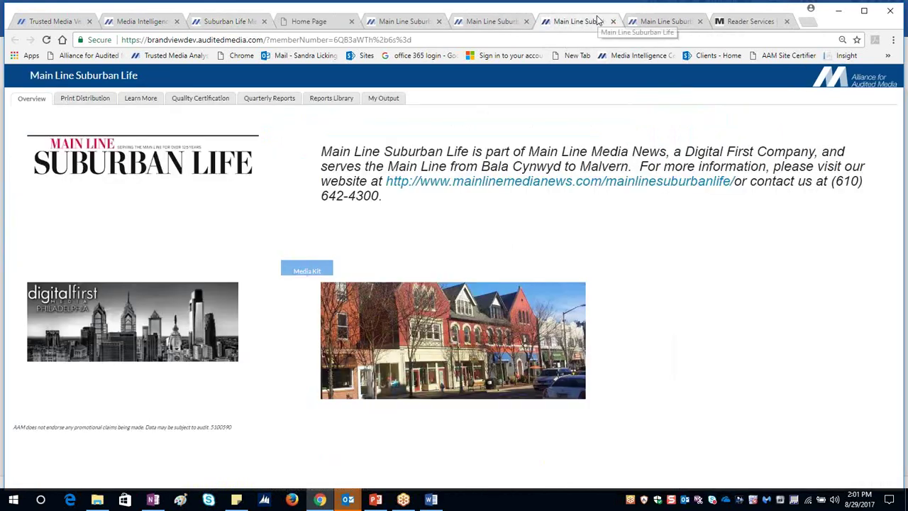
click(526, 21)
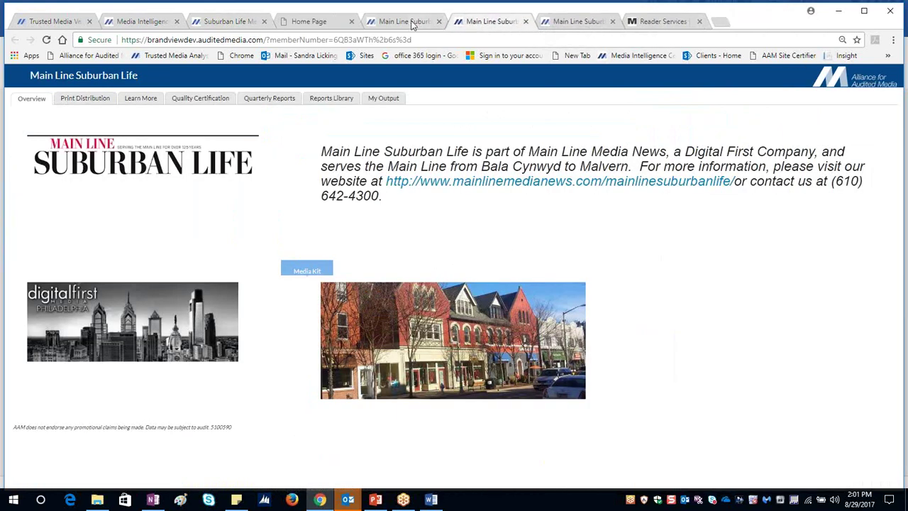
click(238, 23)
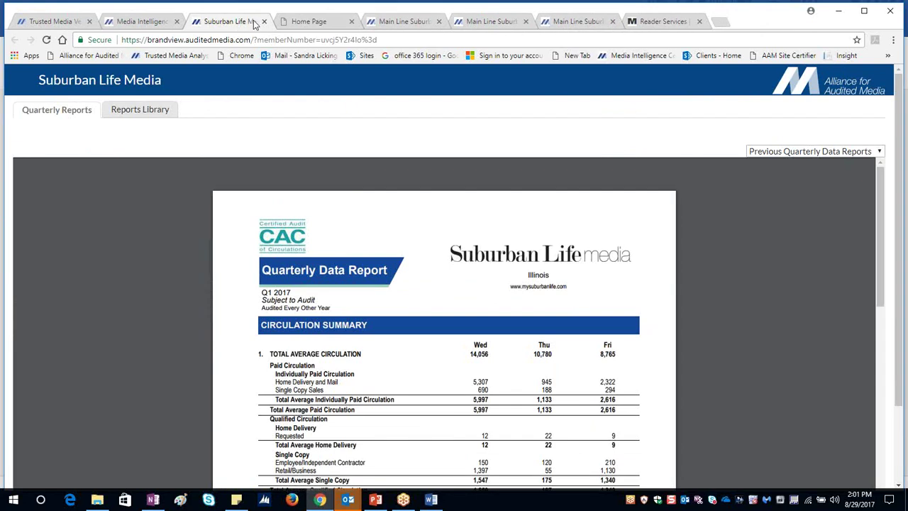
click(264, 22)
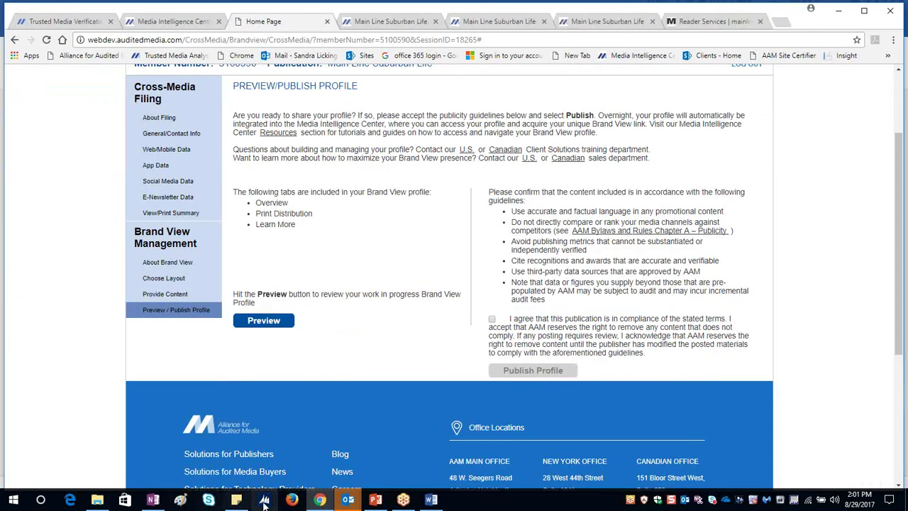
Return to the Alliance for Audited Media site and sign in to a new Media Intelligence Center session with the saved credentials
click(64, 21)
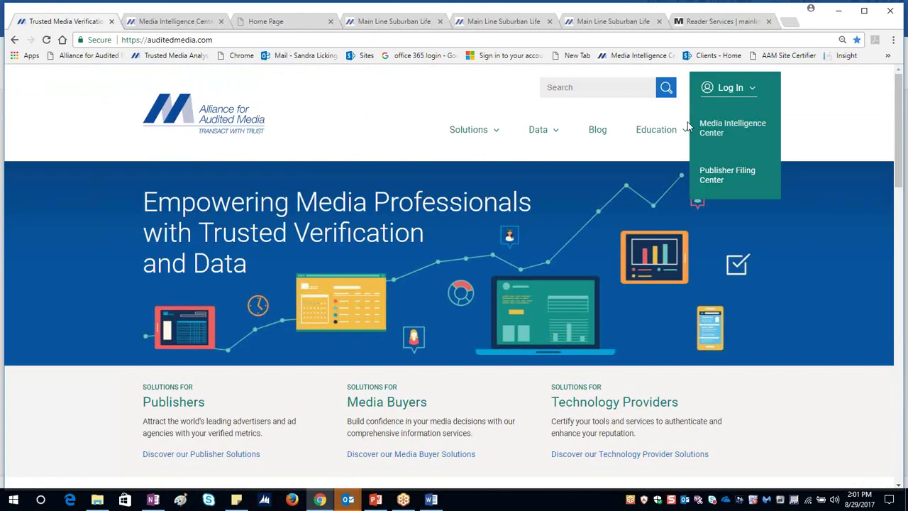
click(727, 126)
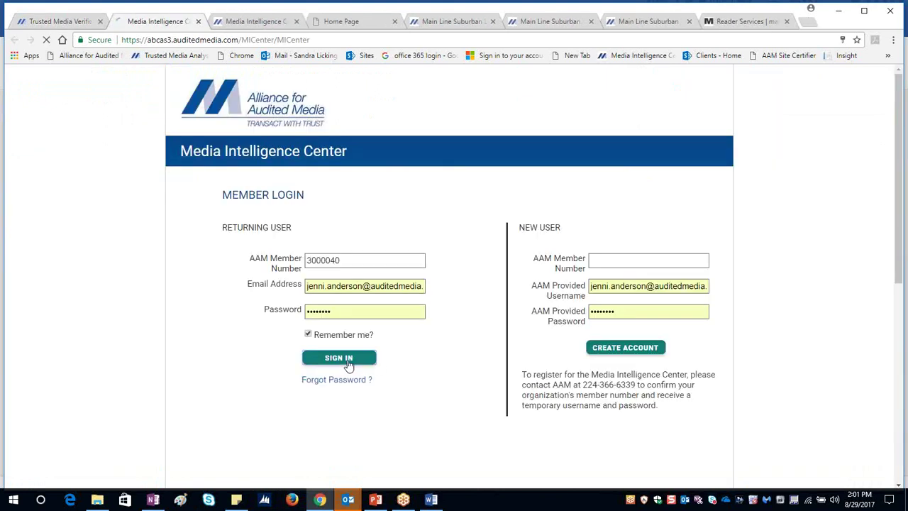
click(347, 365)
Search for "main line suburban life", open its published Brand View profile, and highlight the profile's full web address
click(402, 205)
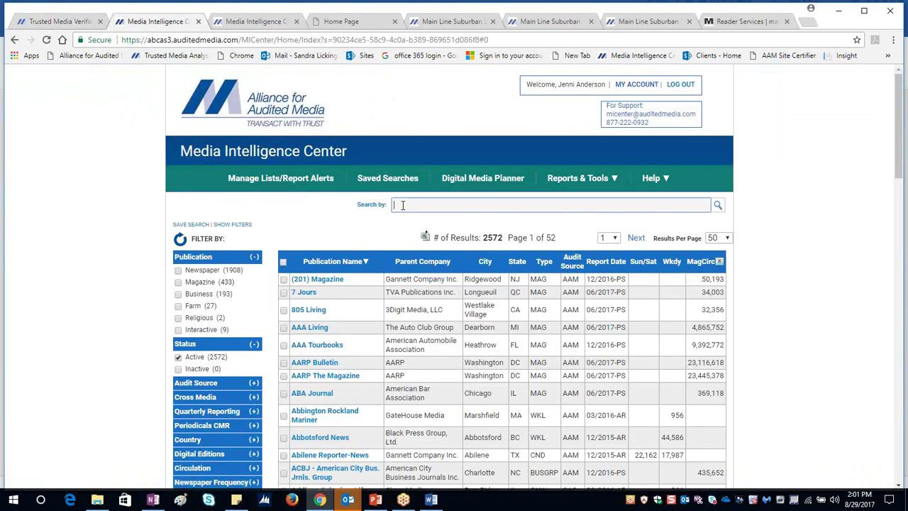
text(Main)
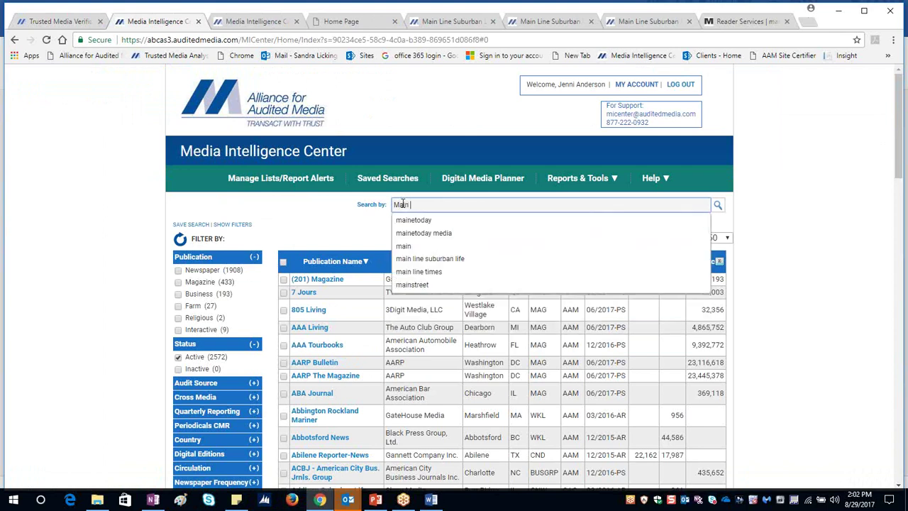
click(437, 259)
click(365, 281)
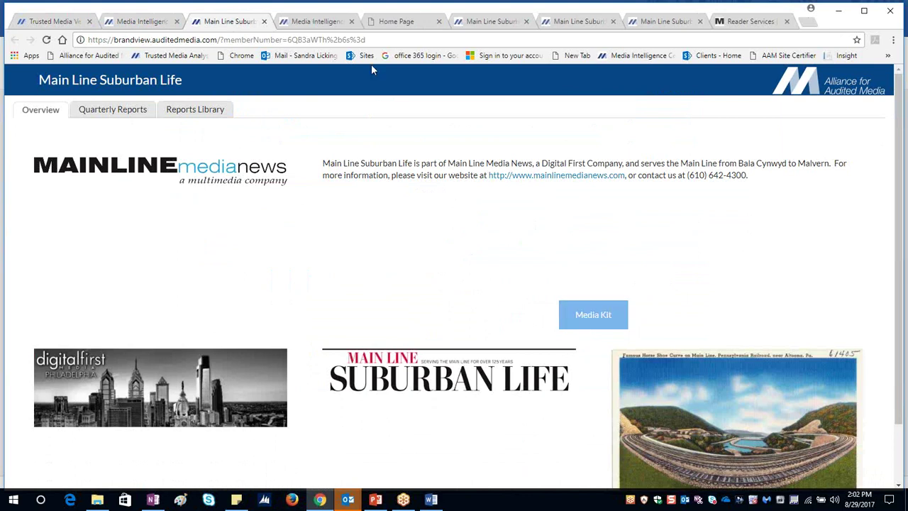
drag(365, 39, 70, 64)
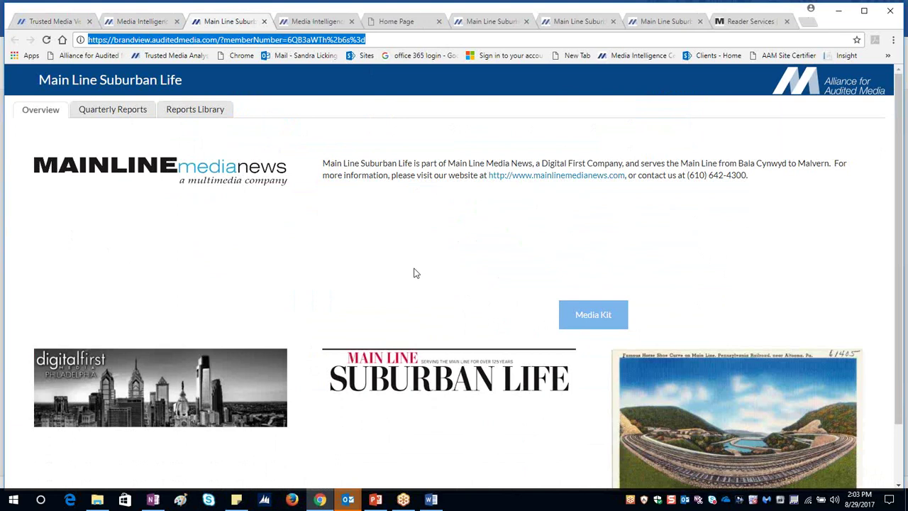
Switch to the PowerPoint demo slides and start the slide show from slide 7, "Brand View Profile Set Up: Training"
click(372, 502)
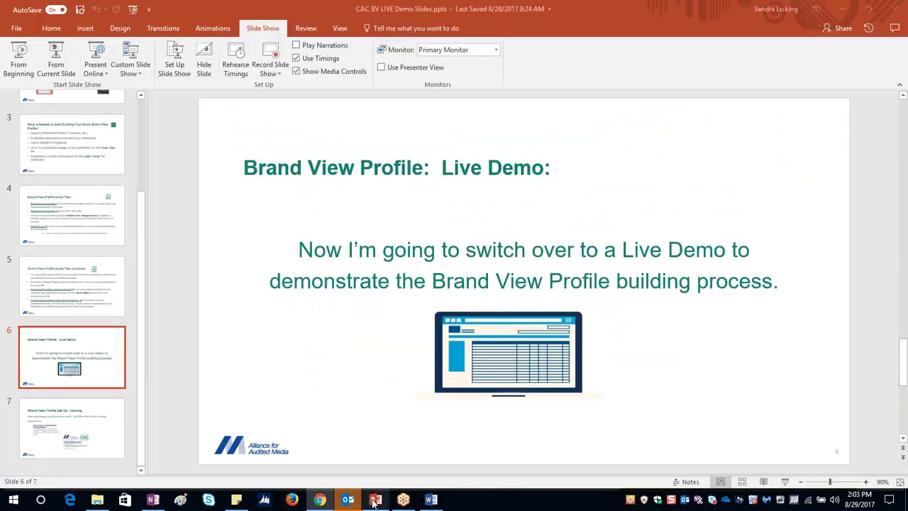
key(Down)
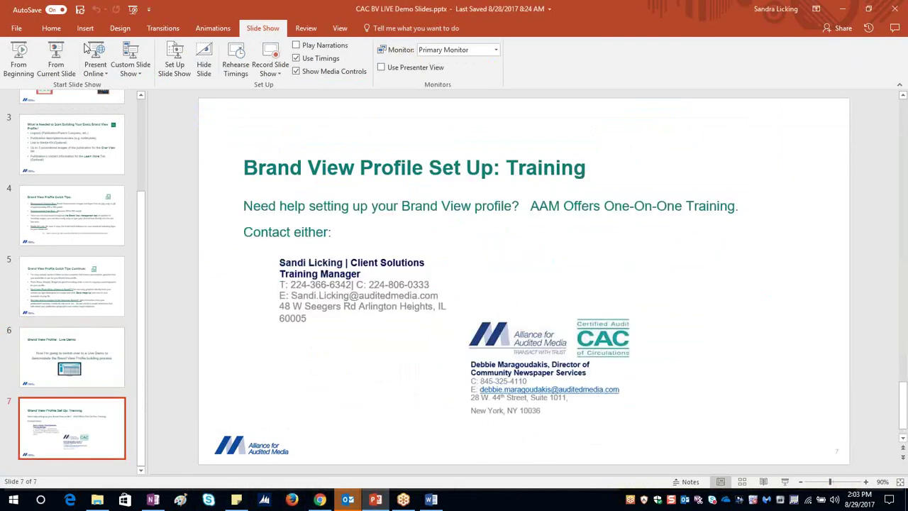
click(57, 60)
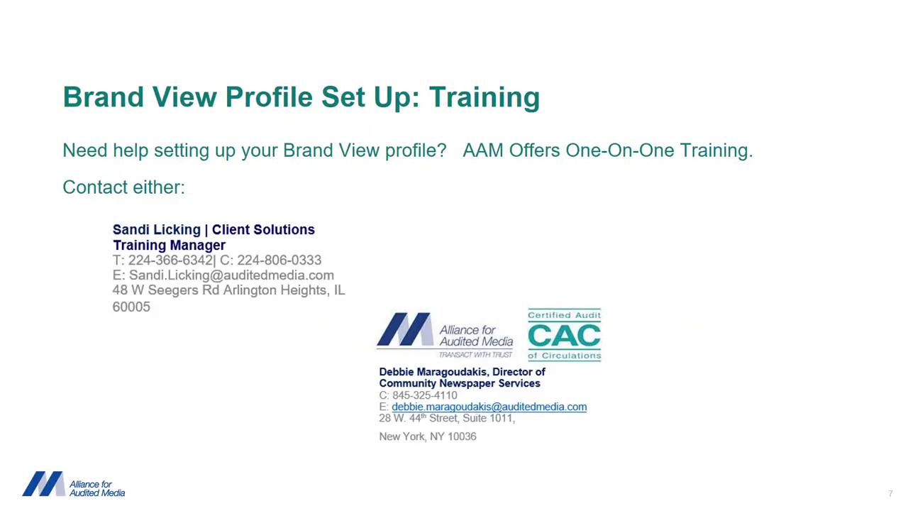